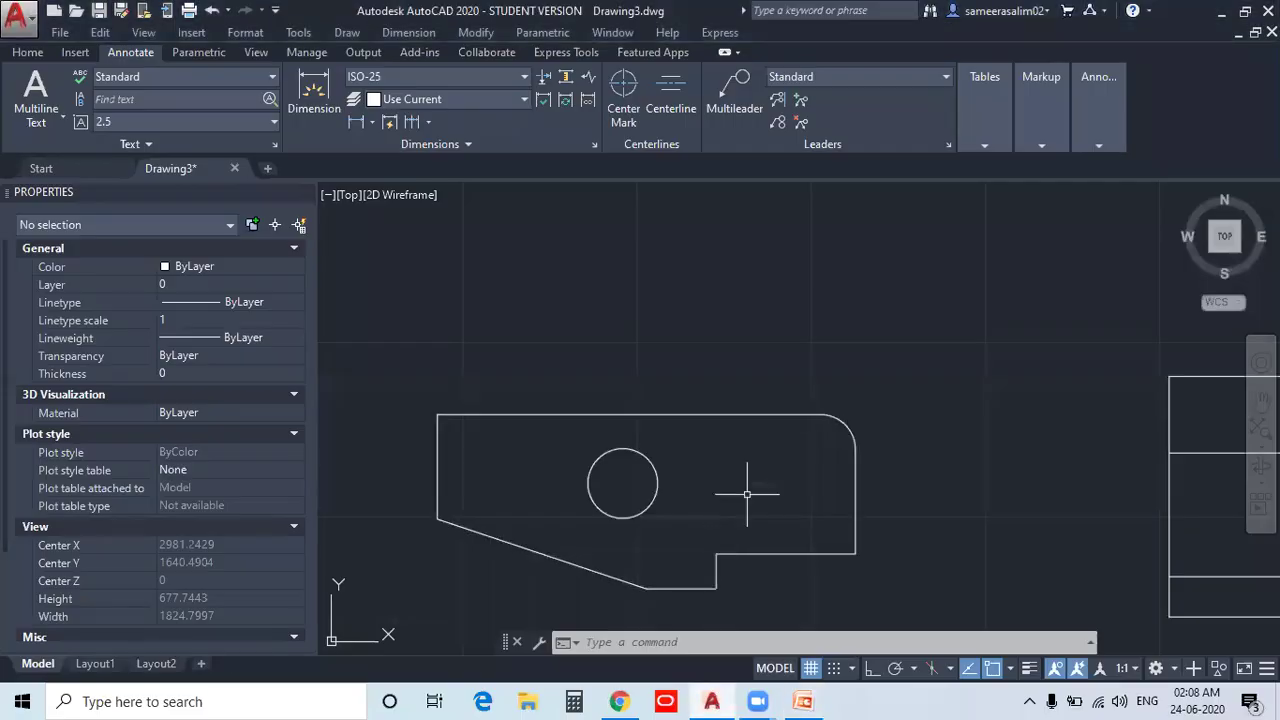
- Frame the bracket drawing and switch between the Home and Annotate ribbon tabs
{"action": "scroll", "coordinate": [721, 313], "scroll_direction": "up", "scroll_amount": 2}
{"action": "scroll", "coordinate": [721, 313], "scroll_direction": "down", "scroll_amount": 2}
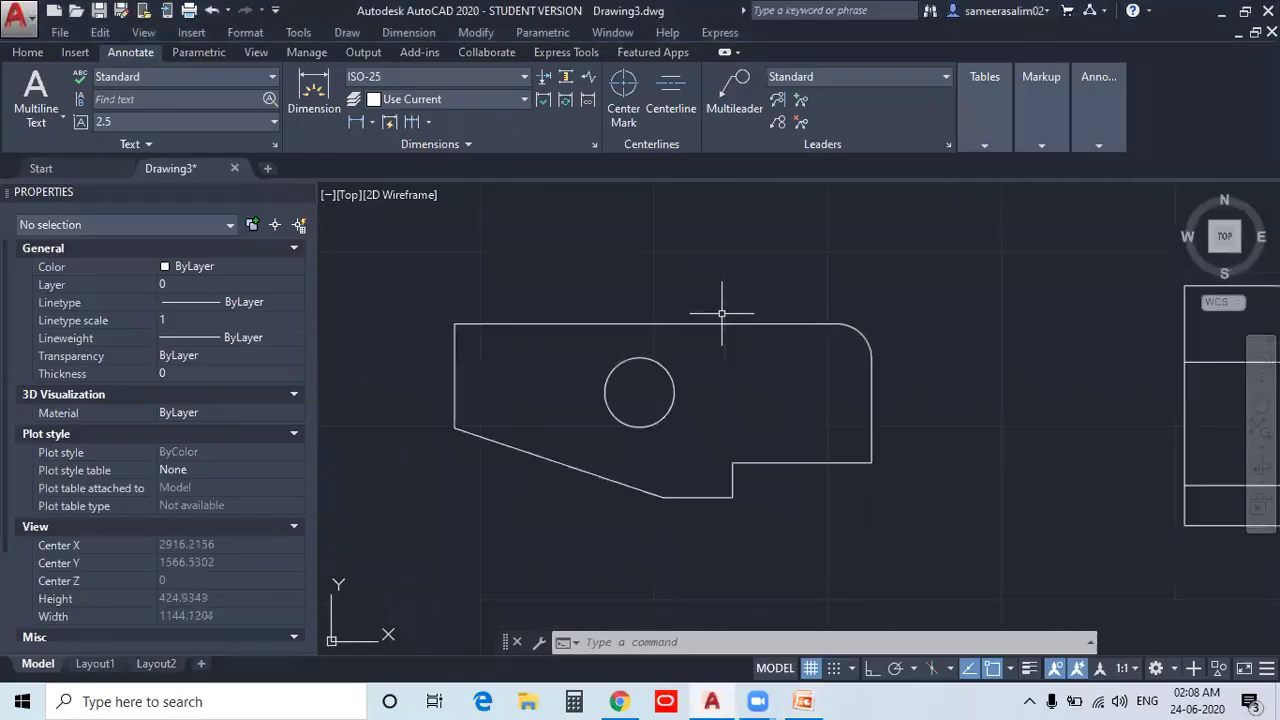
{"action": "middle_click_drag", "start_coordinate": [771, 297], "coordinate": [756, 316]}
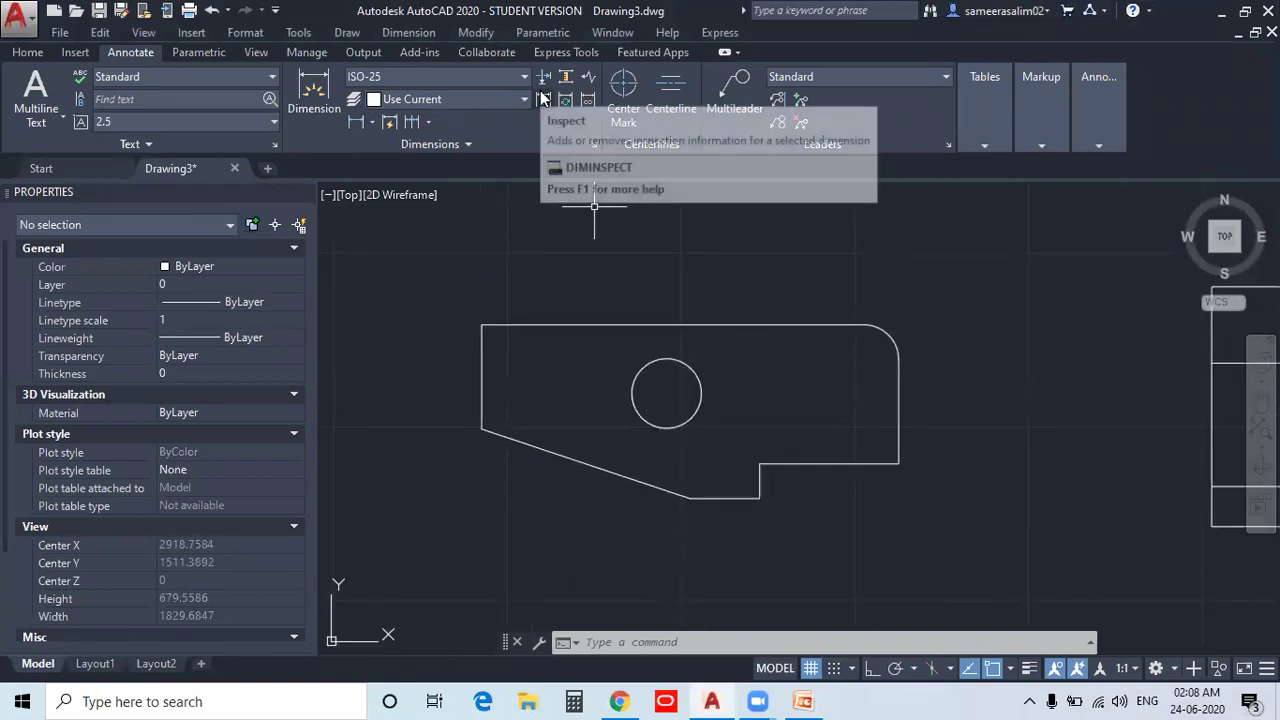
{"action": "scroll", "coordinate": [551, 277], "scroll_direction": "down", "scroll_amount": 1}
{"action": "scroll", "coordinate": [840, 319], "scroll_direction": "down", "scroll_amount": 1}
{"action": "scroll", "coordinate": [783, 343], "scroll_direction": "up", "scroll_amount": 1}
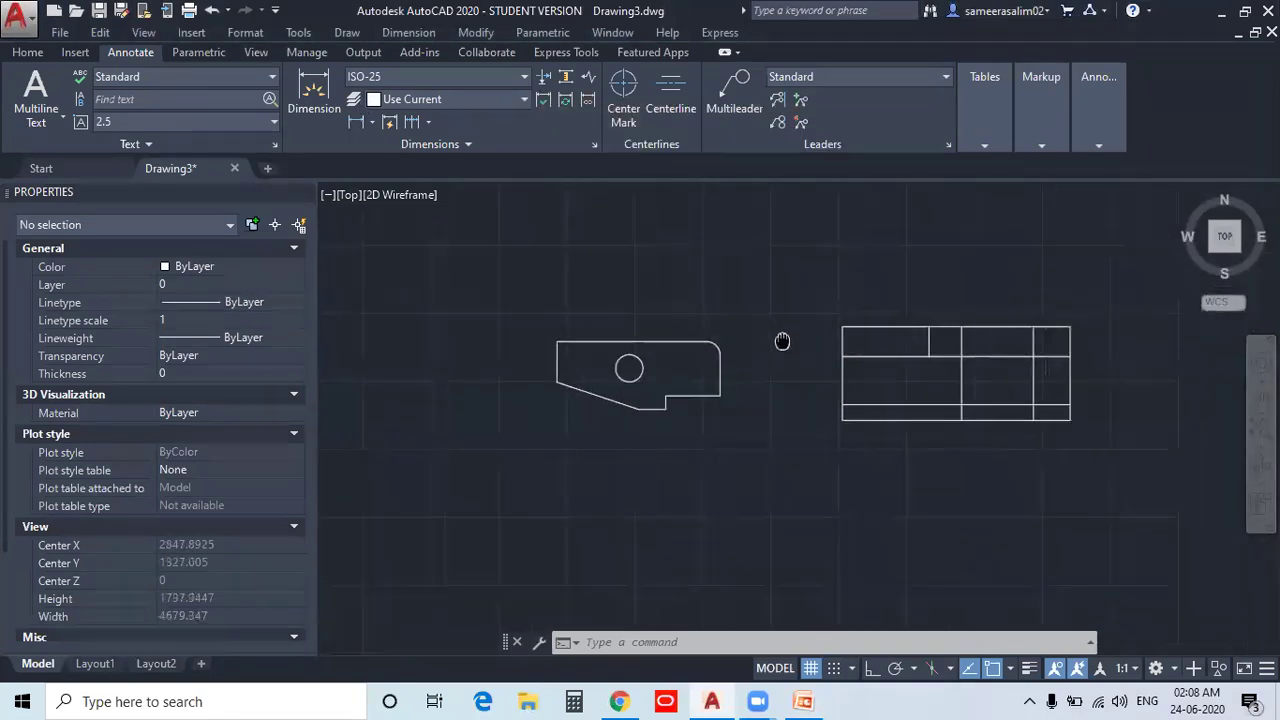
{"action": "scroll", "coordinate": [686, 314], "scroll_direction": "up", "scroll_amount": 2}
{"action": "scroll", "coordinate": [687, 295], "scroll_direction": "up", "scroll_amount": 1}
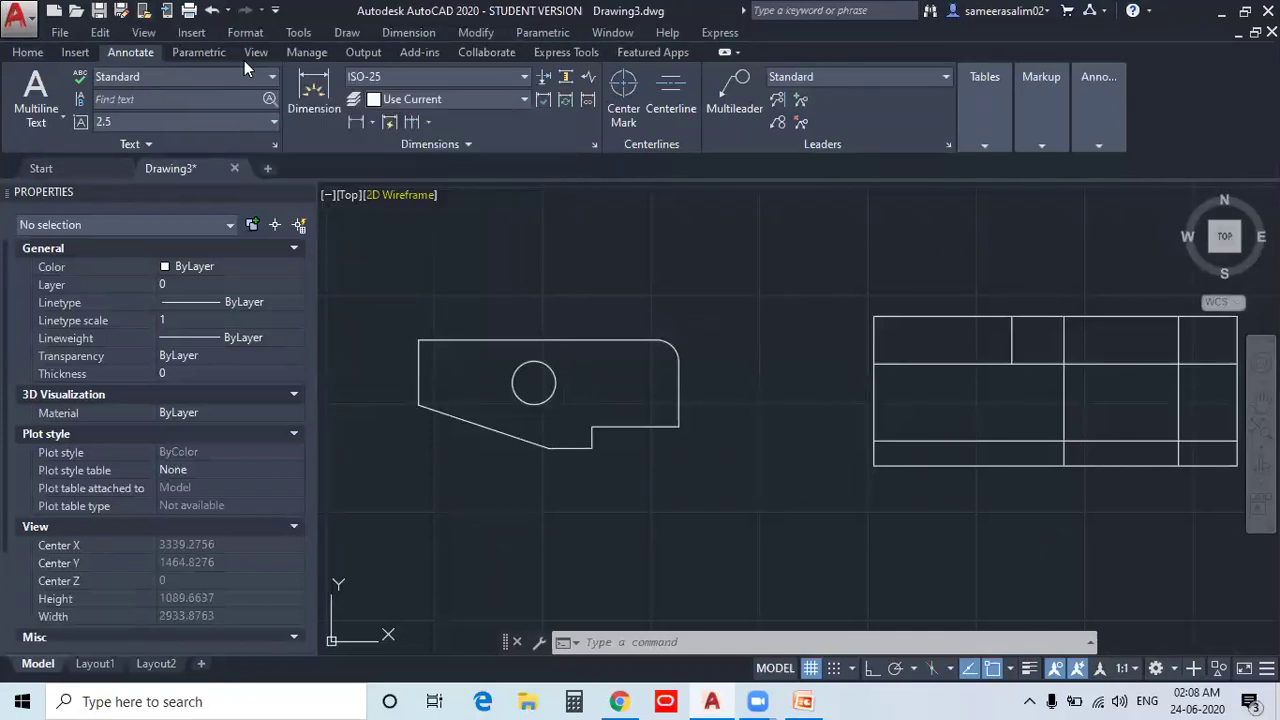
{"action": "left_click", "coordinate": [28, 52]}
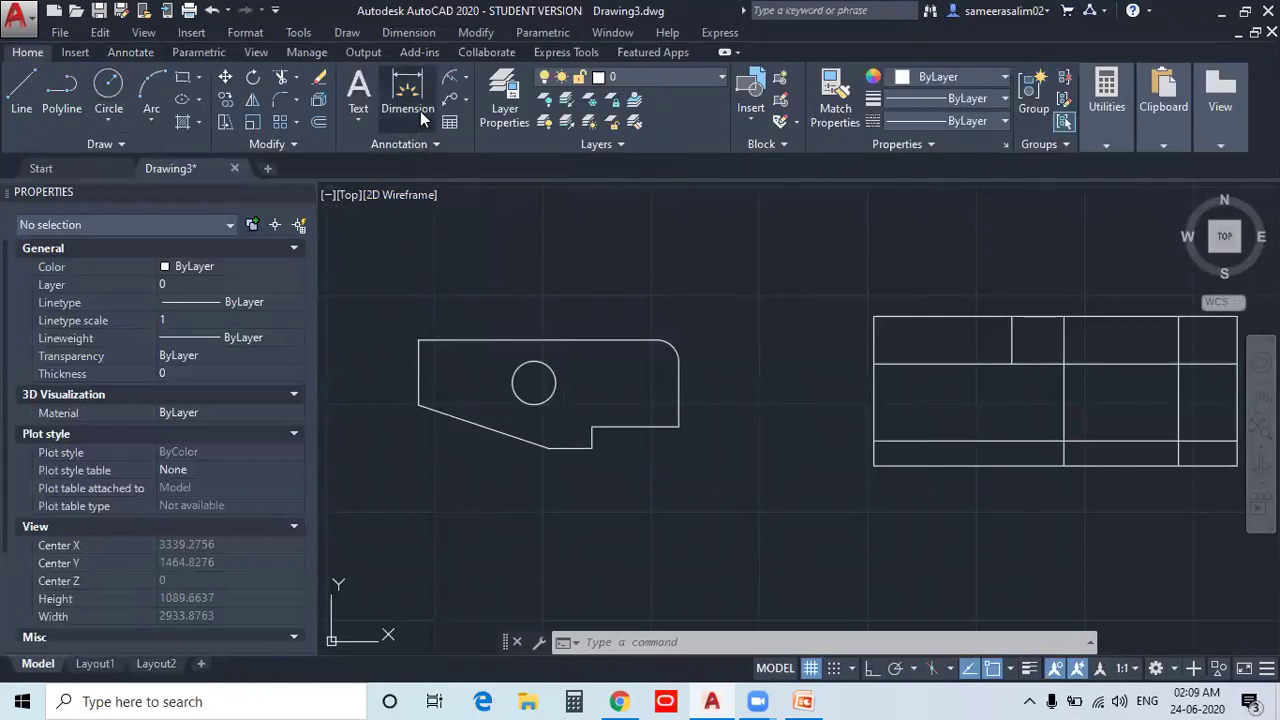
{"action": "left_click", "coordinate": [131, 53]}
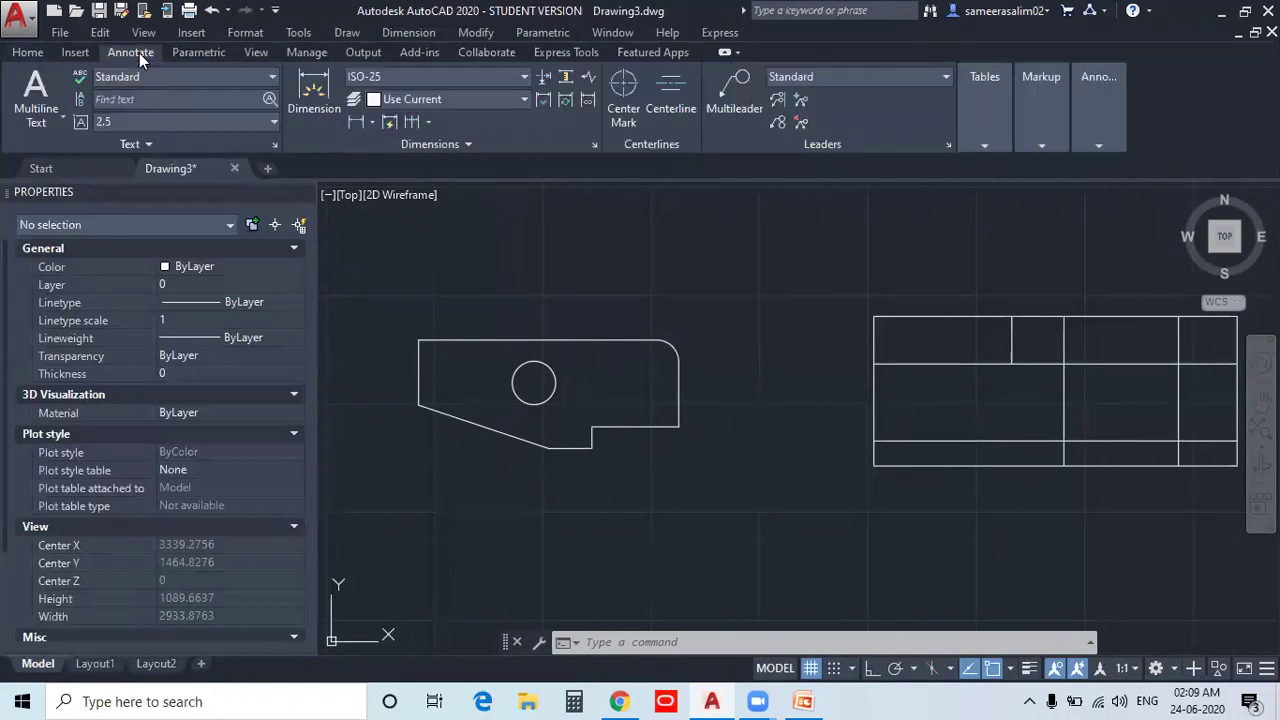
- Open and close the Dimension Style Manager and Format menu without making changes
{"action": "left_click", "coordinate": [594, 146]}
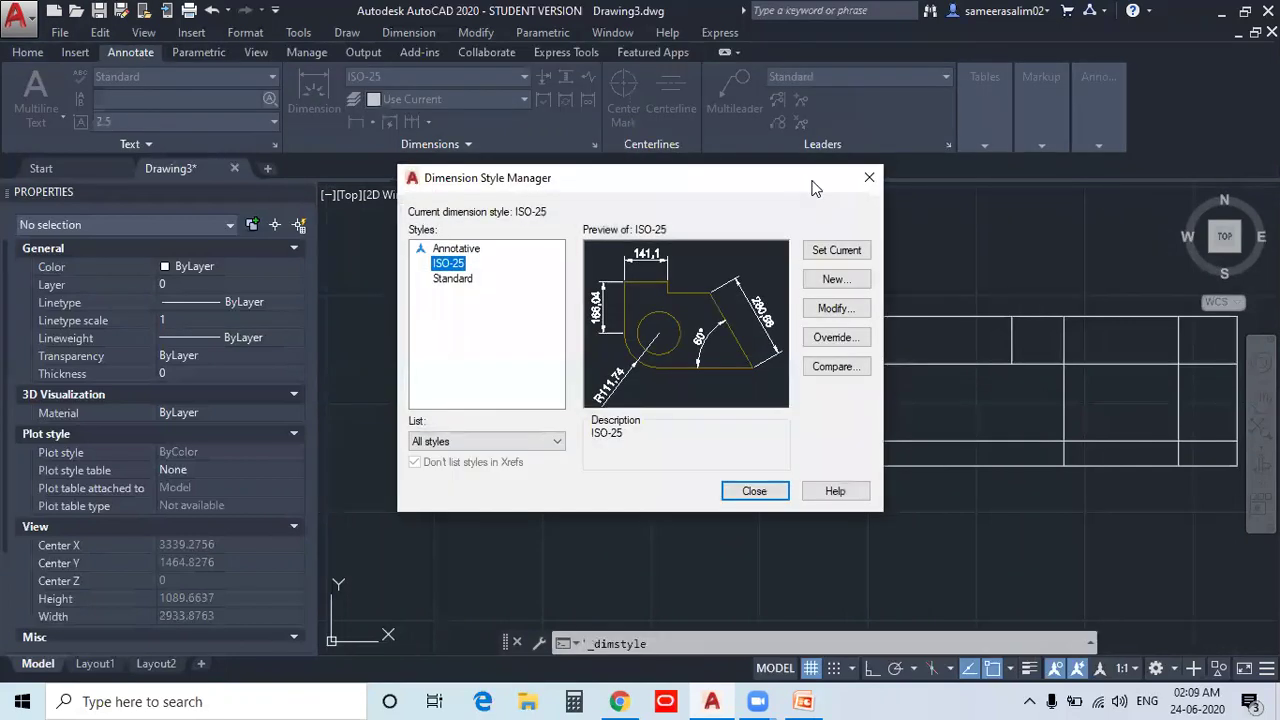
{"action": "left_click", "coordinate": [866, 187]}
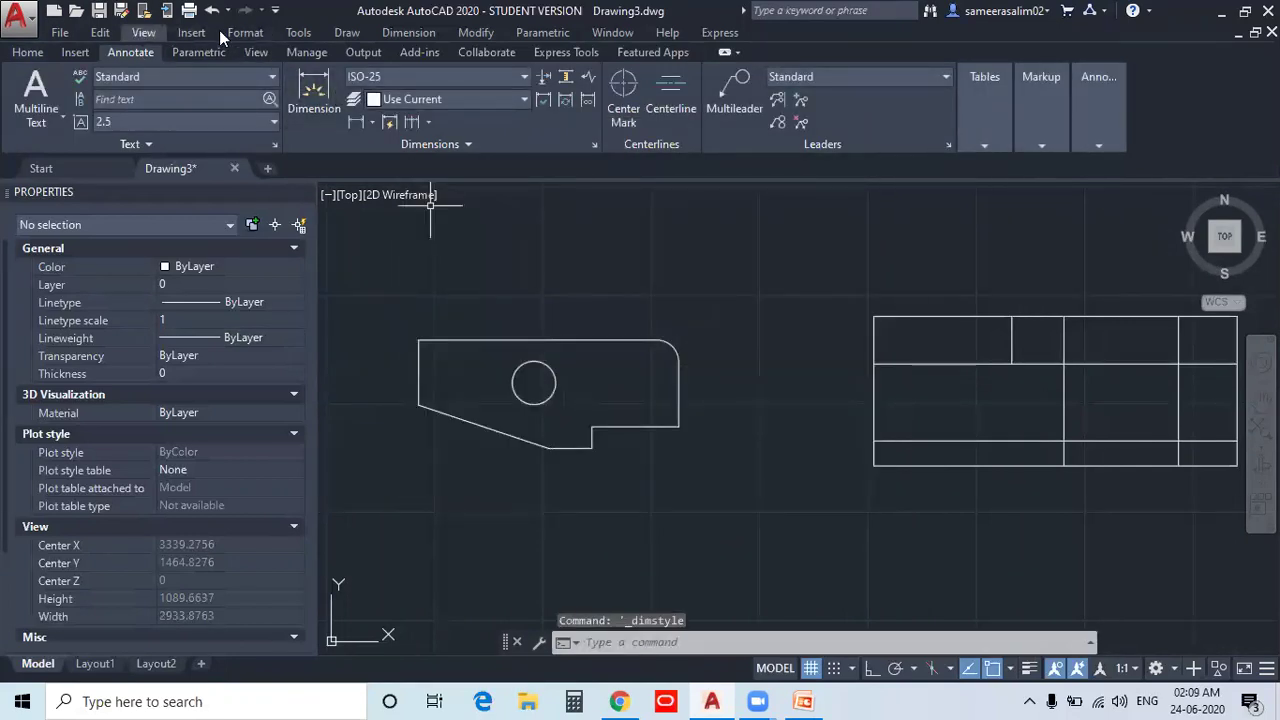
{"action": "left_click", "coordinate": [221, 32]}
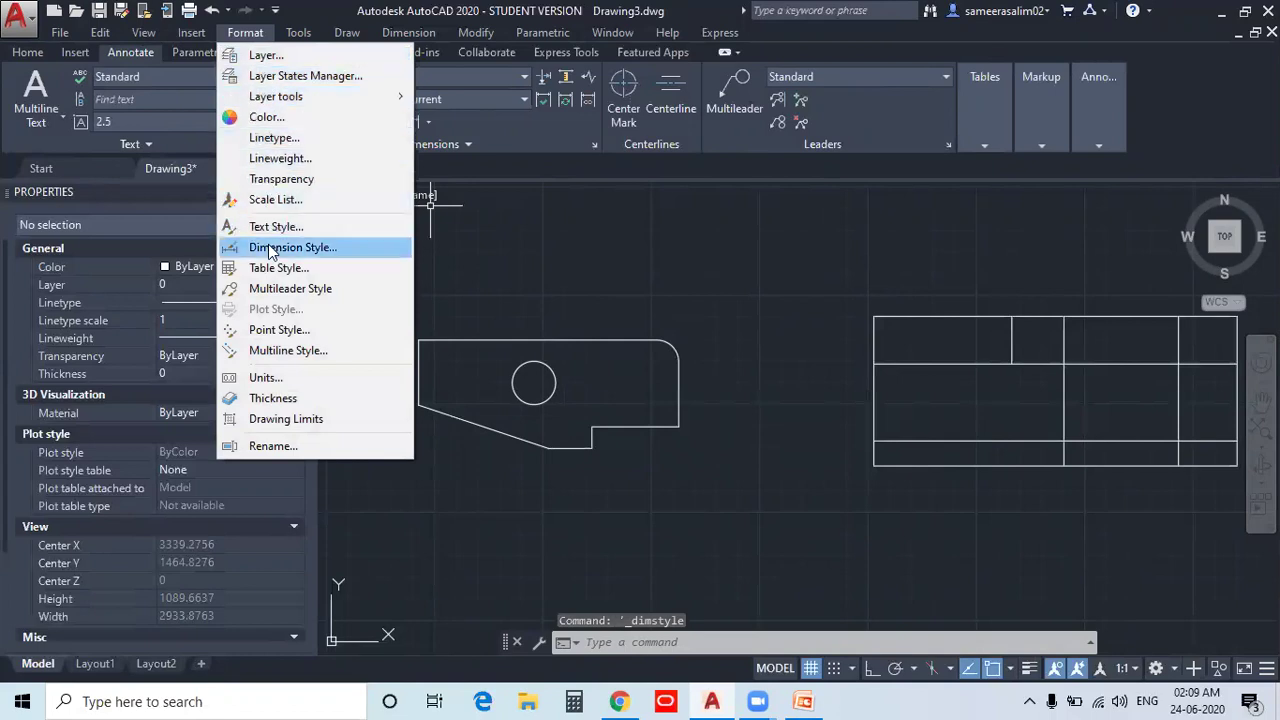
{"action": "left_click", "coordinate": [602, 237]}
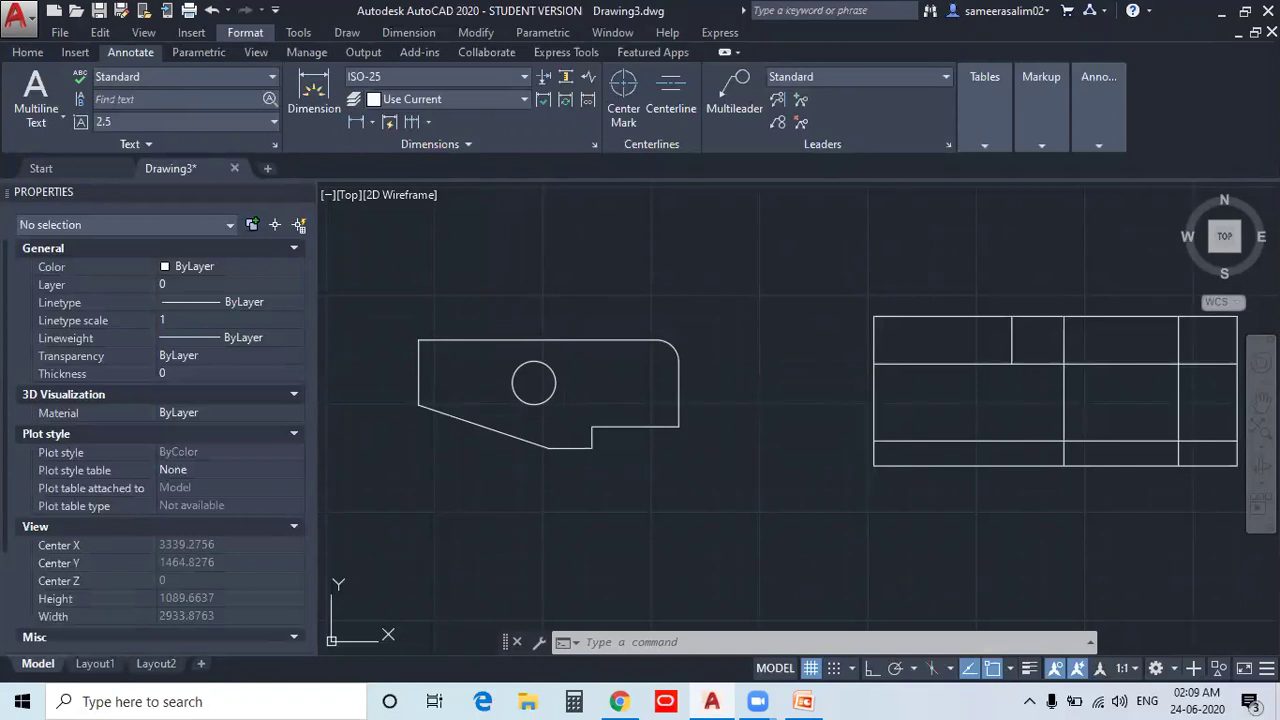
{"action": "left_click", "coordinate": [665, 644]}
{"action": "type", "text": "d"}
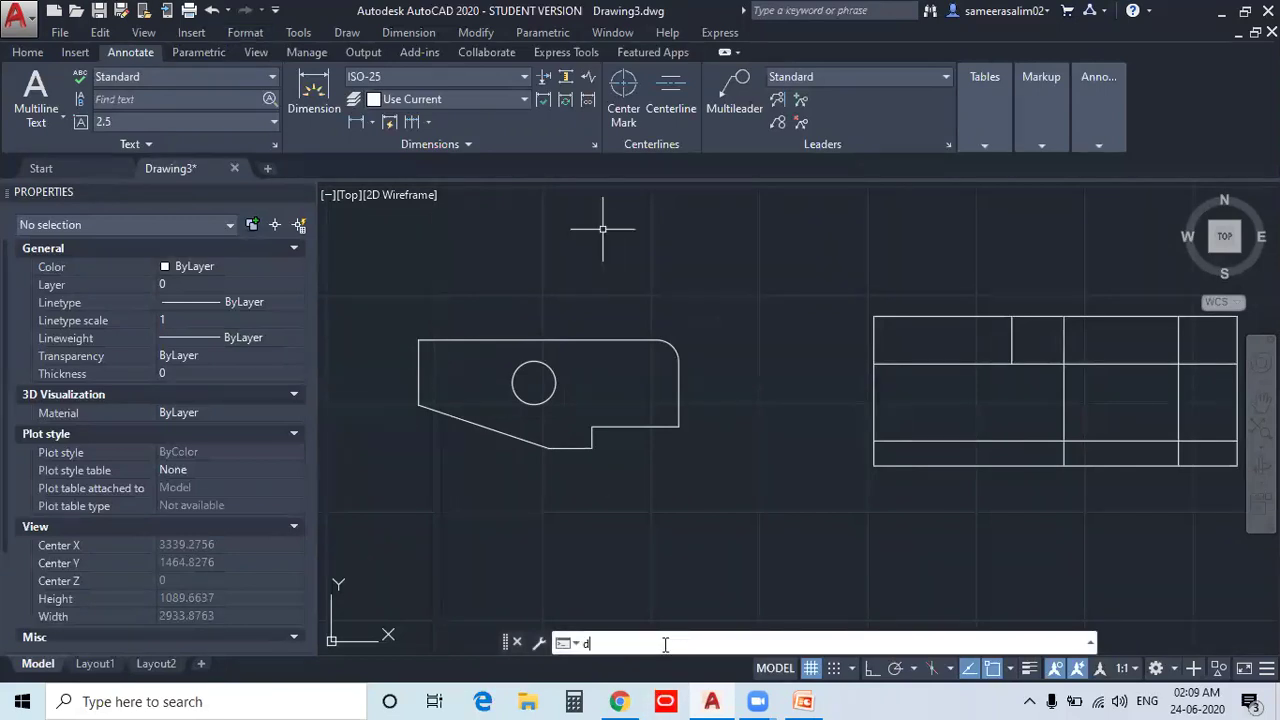
{"action": "key", "text": "Return"}
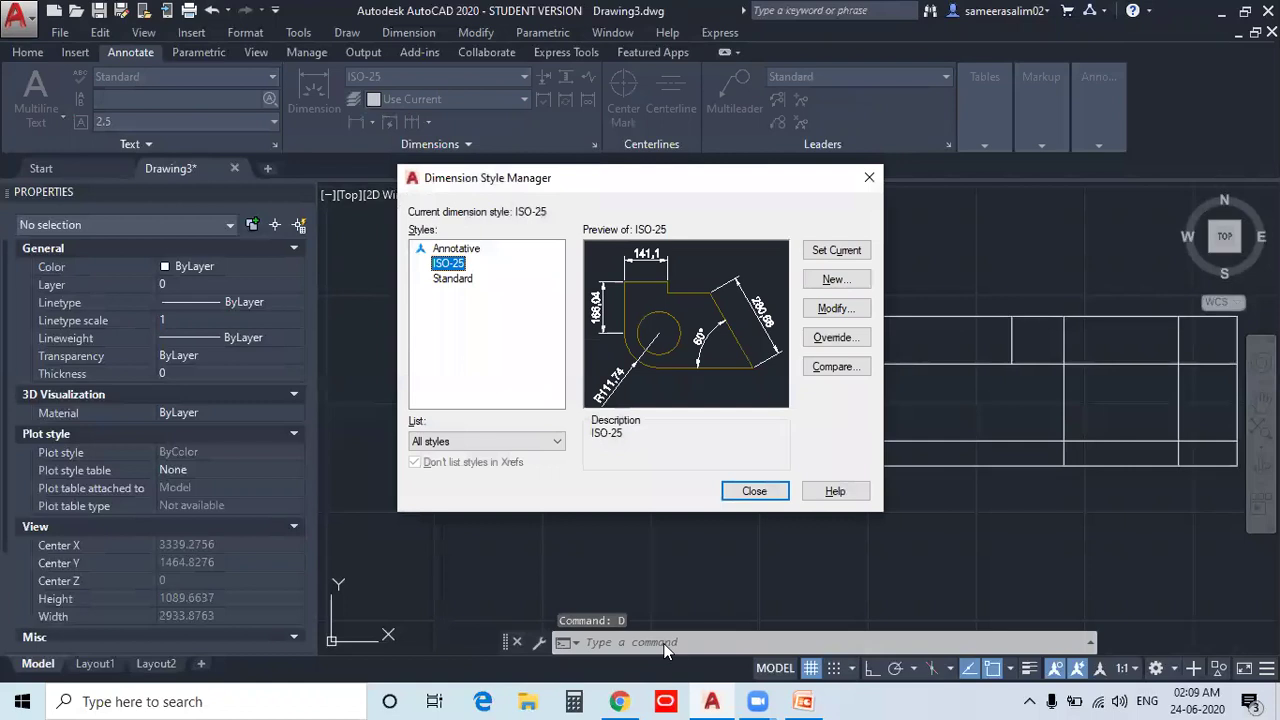
{"action": "left_click", "coordinate": [869, 177]}
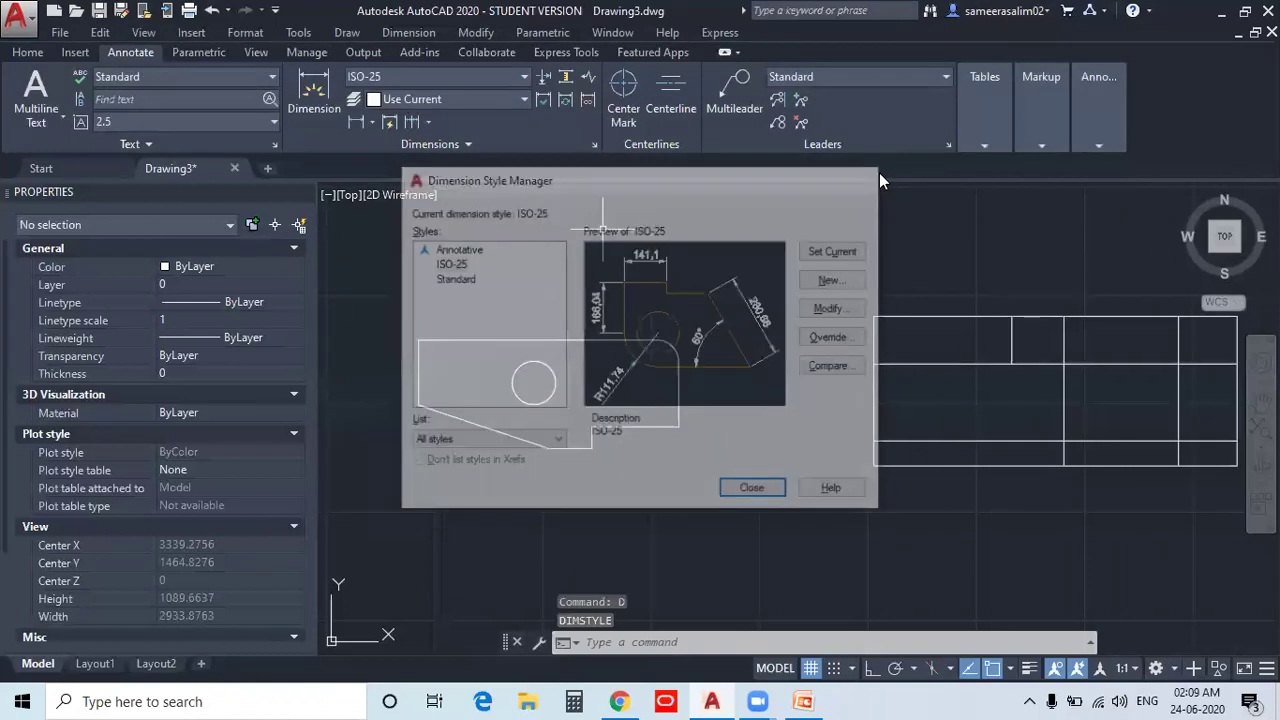
- Add a 550 horizontal dimension across the bracket's top edge
{"action": "left_click", "coordinate": [315, 100]}
{"action": "left_click", "coordinate": [419, 340]}
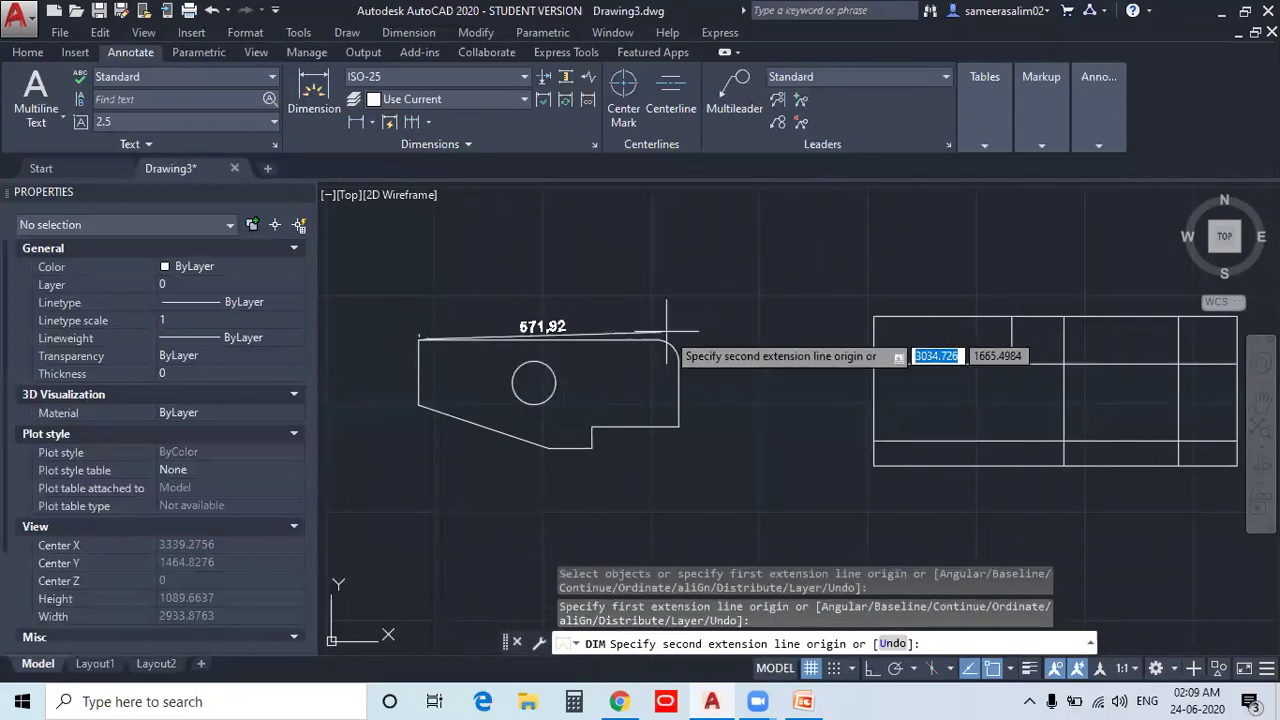
{"action": "left_click", "coordinate": [657, 340]}
{"action": "left_click", "coordinate": [610, 306]}
{"action": "mouse_move", "coordinate": [580, 327]}
{"action": "middle_mouse_down"}
{"action": "mouse_move", "coordinate": [745, 381]}
{"action": "mouse_move", "coordinate": [568, 428]}
{"action": "middle_mouse_up"}
{"action": "scroll", "coordinate": [573, 423], "scroll_direction": "up", "scroll_amount": 2}
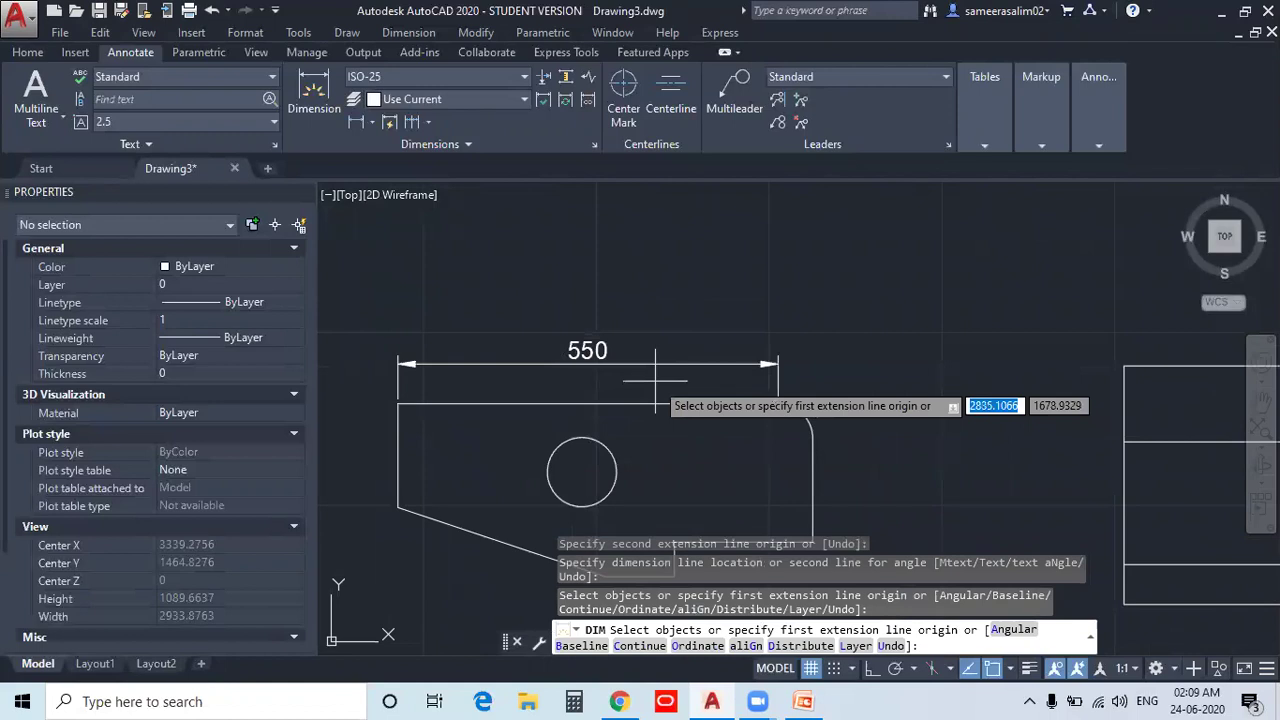
- Cancel the Distribute option, select the 550 dimension, then reopen the dimension style settings with D
{"action": "type", "text": "d"}
{"action": "key", "text": "Return"}
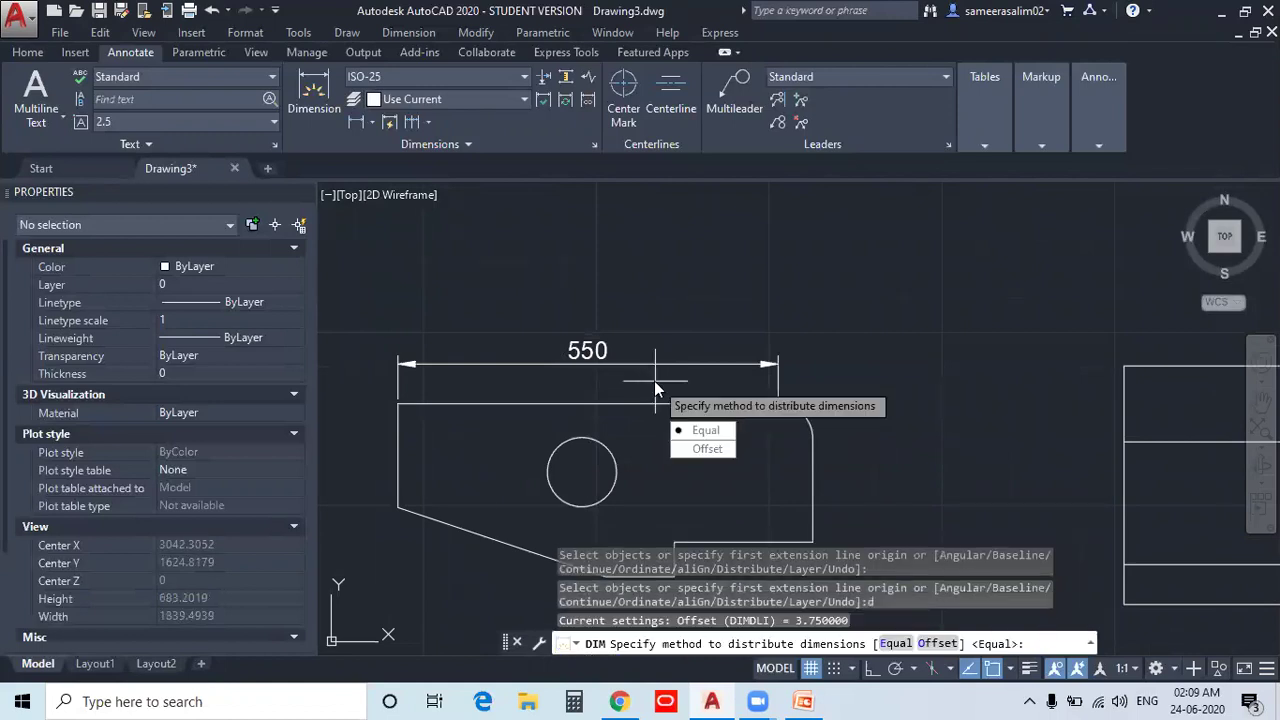
{"action": "key", "text": "Escape"}
{"action": "left_click", "coordinate": [669, 398]}
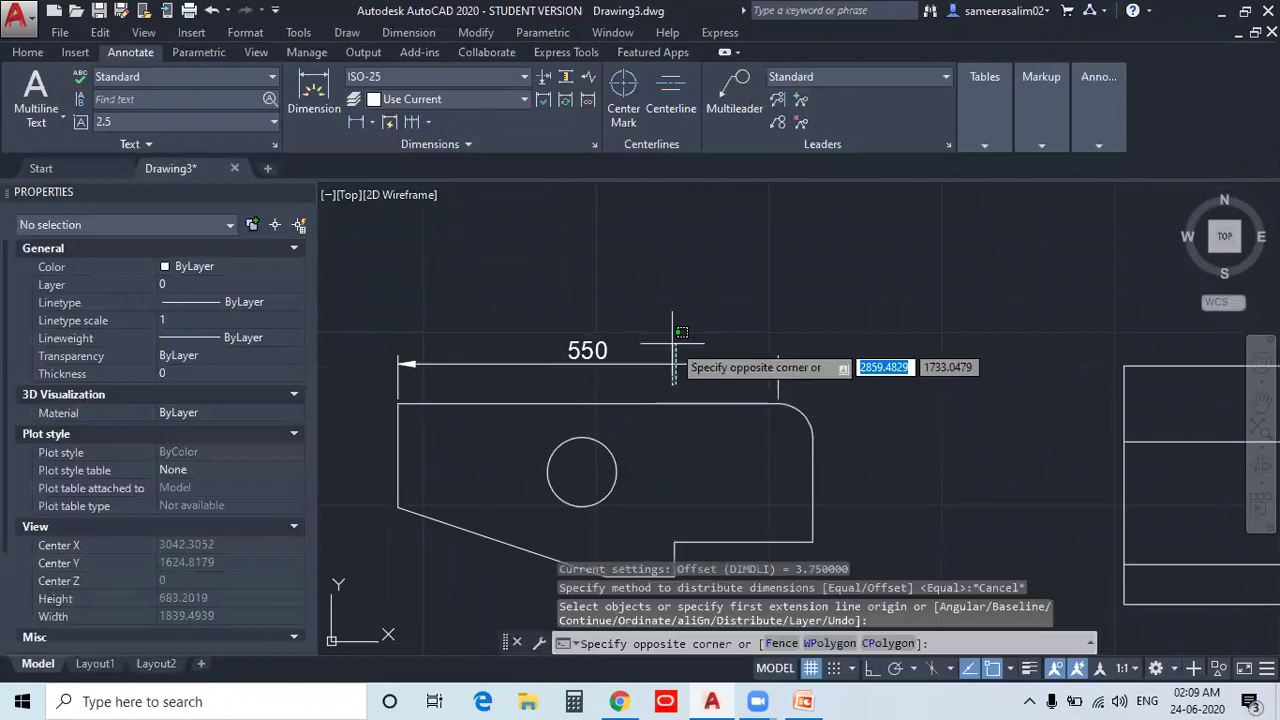
{"action": "left_click", "coordinate": [454, 297]}
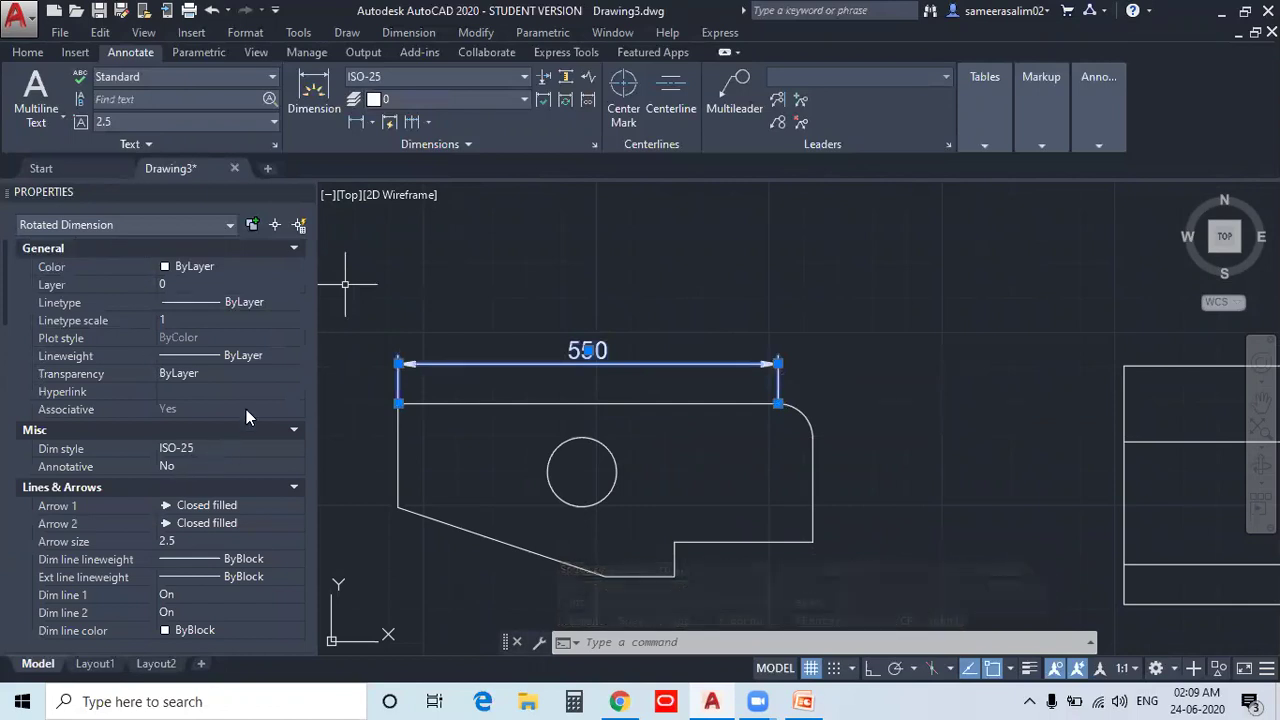
{"action": "key", "text": "Escape"}
{"action": "key", "text": "Escape"}
{"action": "type", "text": "d"}
{"action": "key", "text": "Return"}
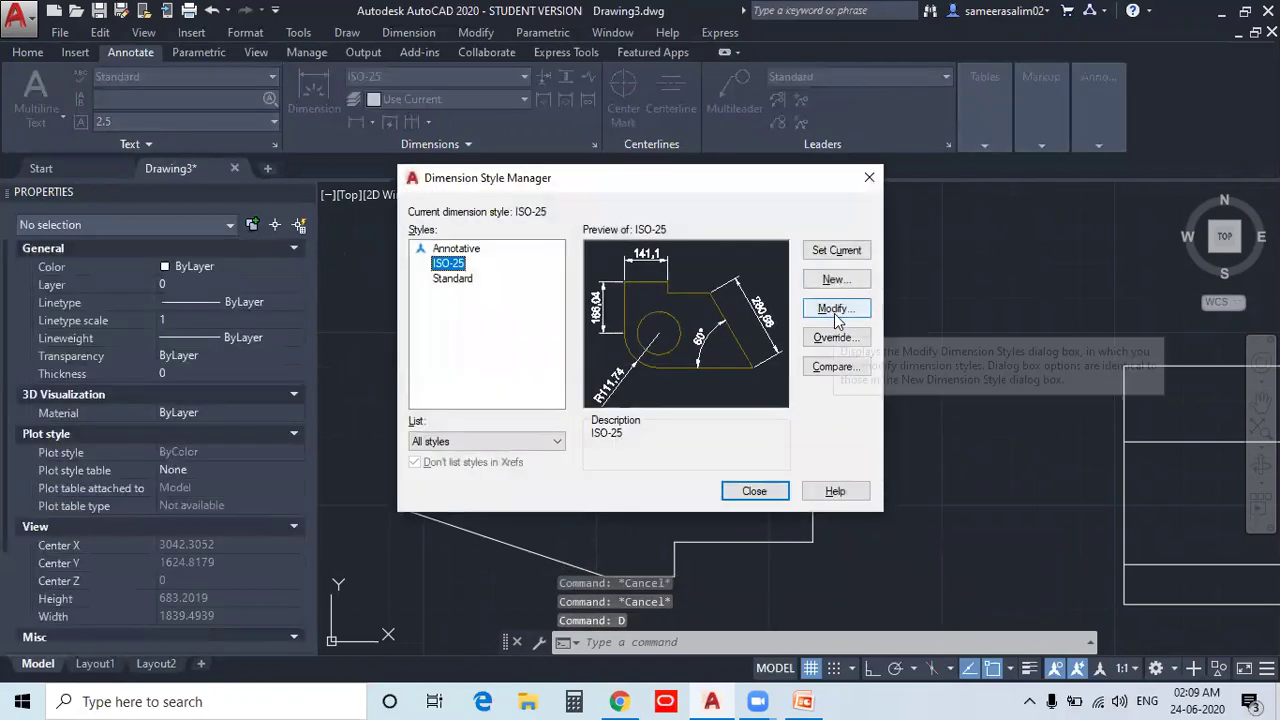
- Change ISO-25's overall dimension scale from 10 to 1 and make ISO-25 current
{"action": "left_click", "coordinate": [836, 309]}
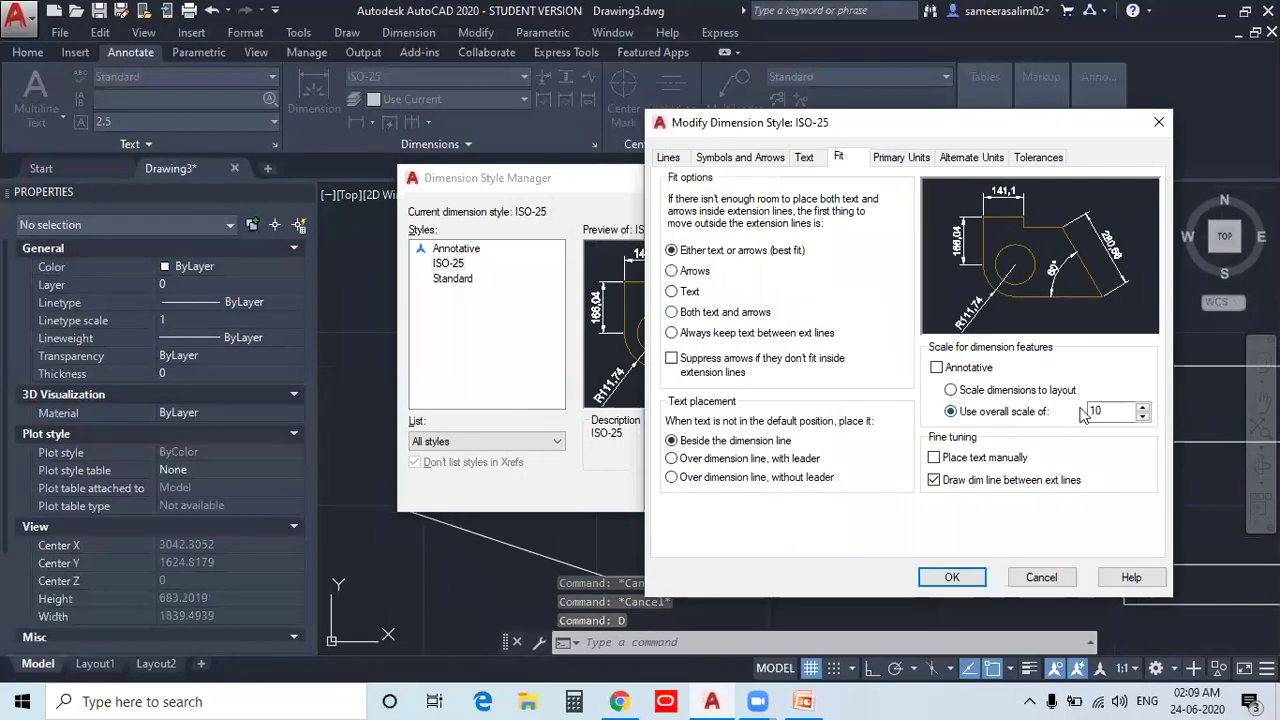
{"action": "double_click", "coordinate": [1098, 411]}
{"action": "type", "text": "1"}
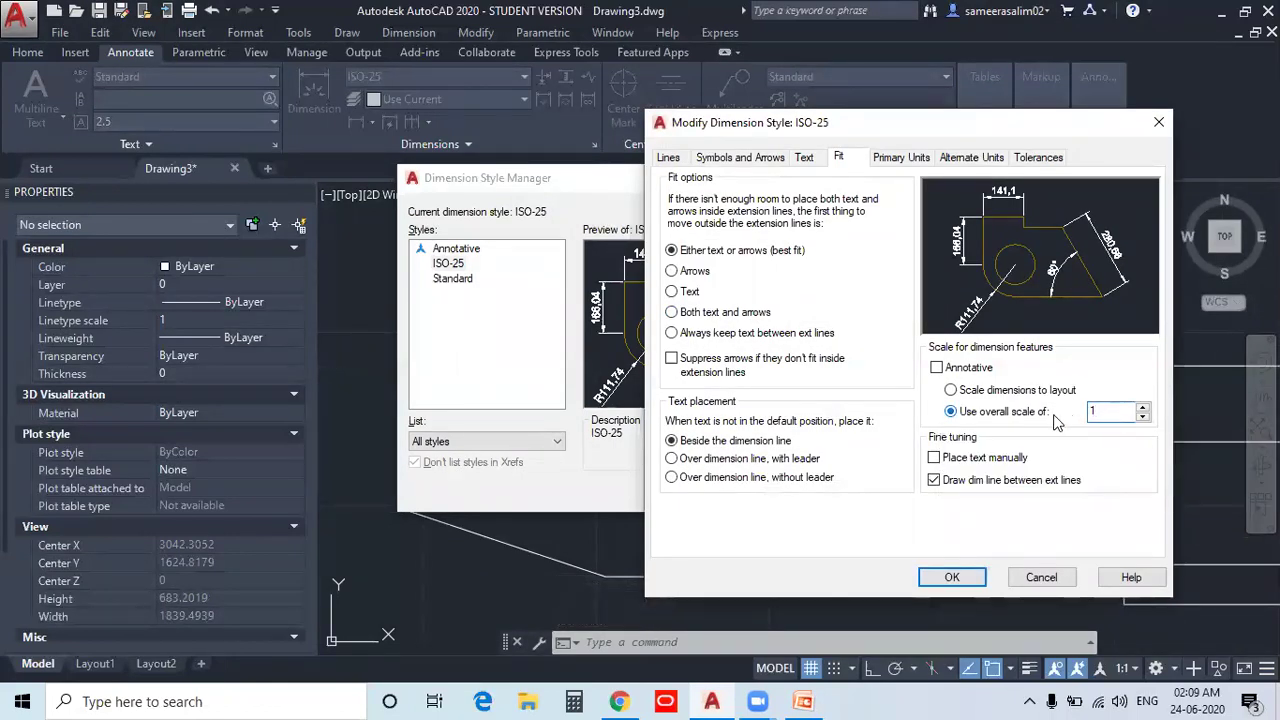
{"action": "left_click", "coordinate": [952, 577]}
{"action": "left_click", "coordinate": [840, 252]}
{"action": "left_click", "coordinate": [754, 491]}
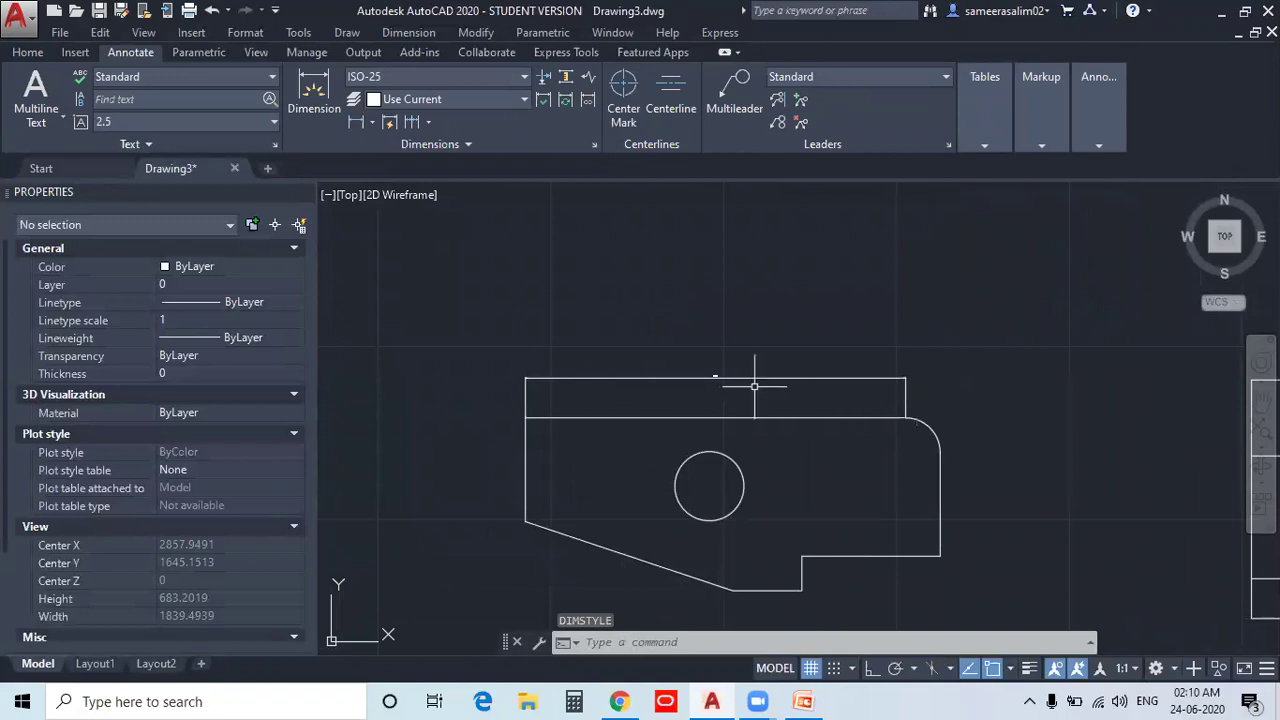
- Select the 550 dimension and reopen the Dimension Style Manager with D
{"action": "scroll", "coordinate": [750, 386], "scroll_direction": "up", "scroll_amount": 2}
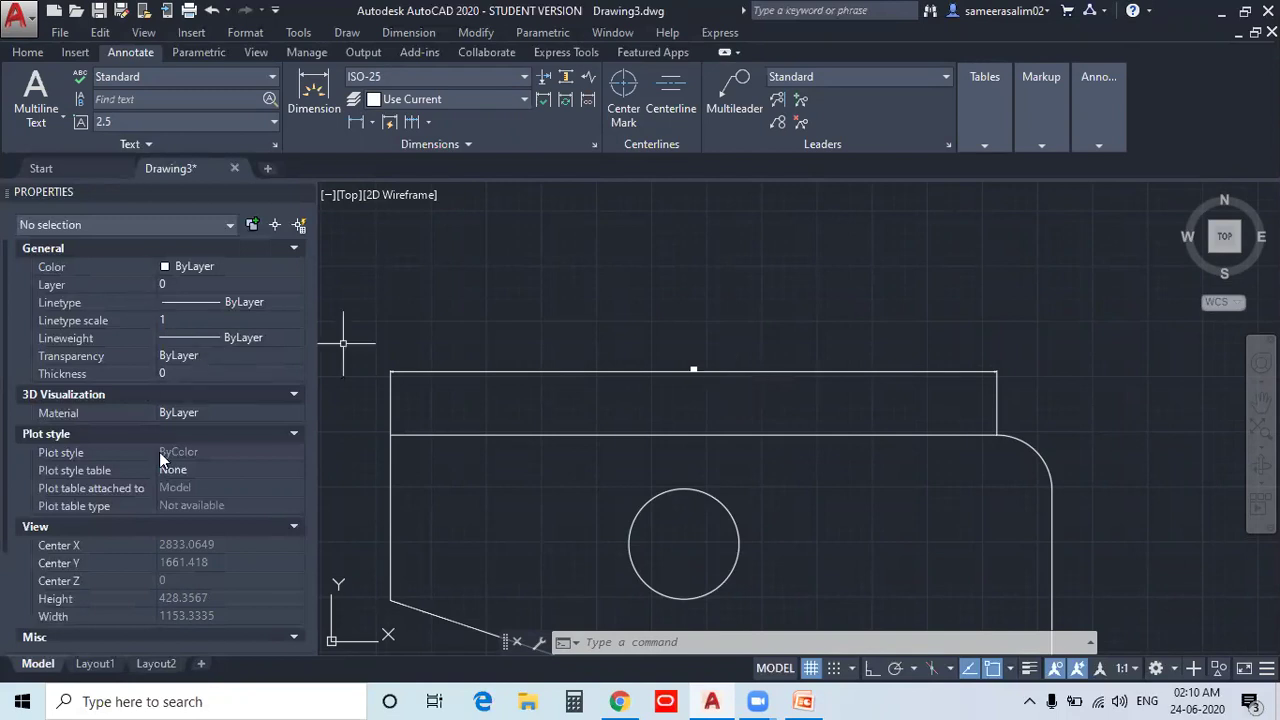
{"action": "left_click", "coordinate": [600, 402]}
{"action": "left_click", "coordinate": [571, 345]}
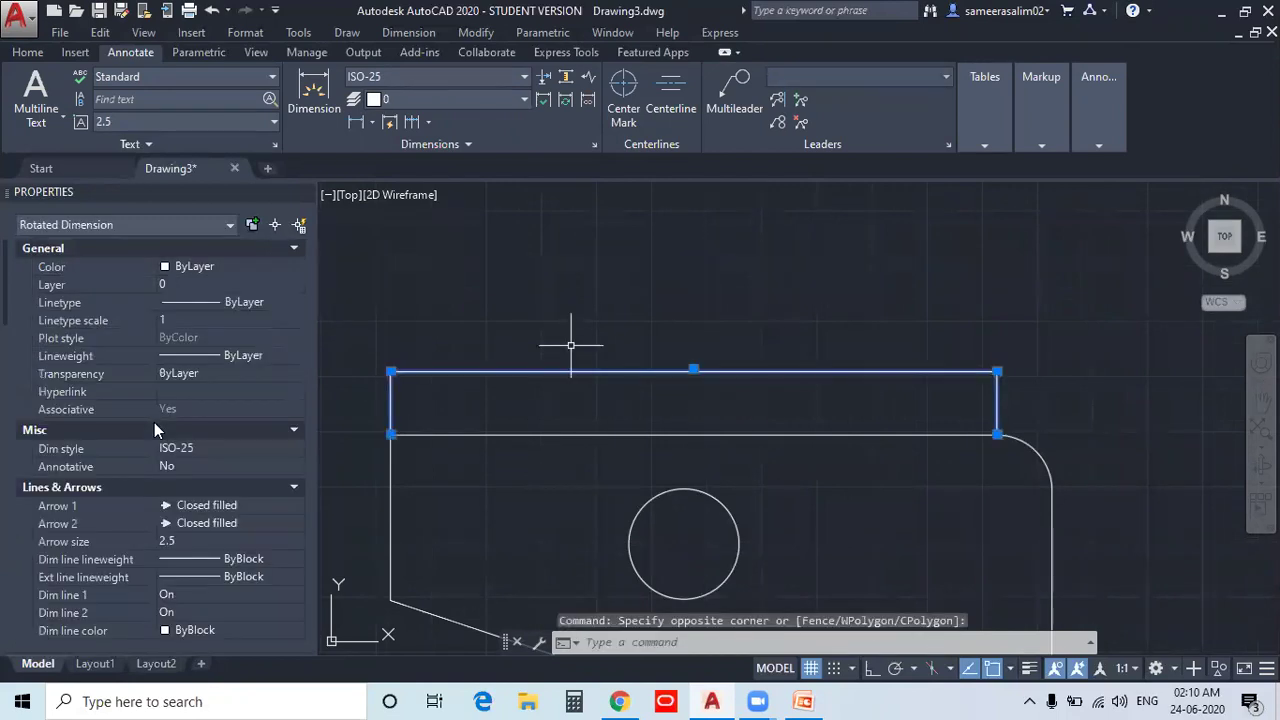
{"action": "type", "text": "d"}
{"action": "key", "text": "Return"}
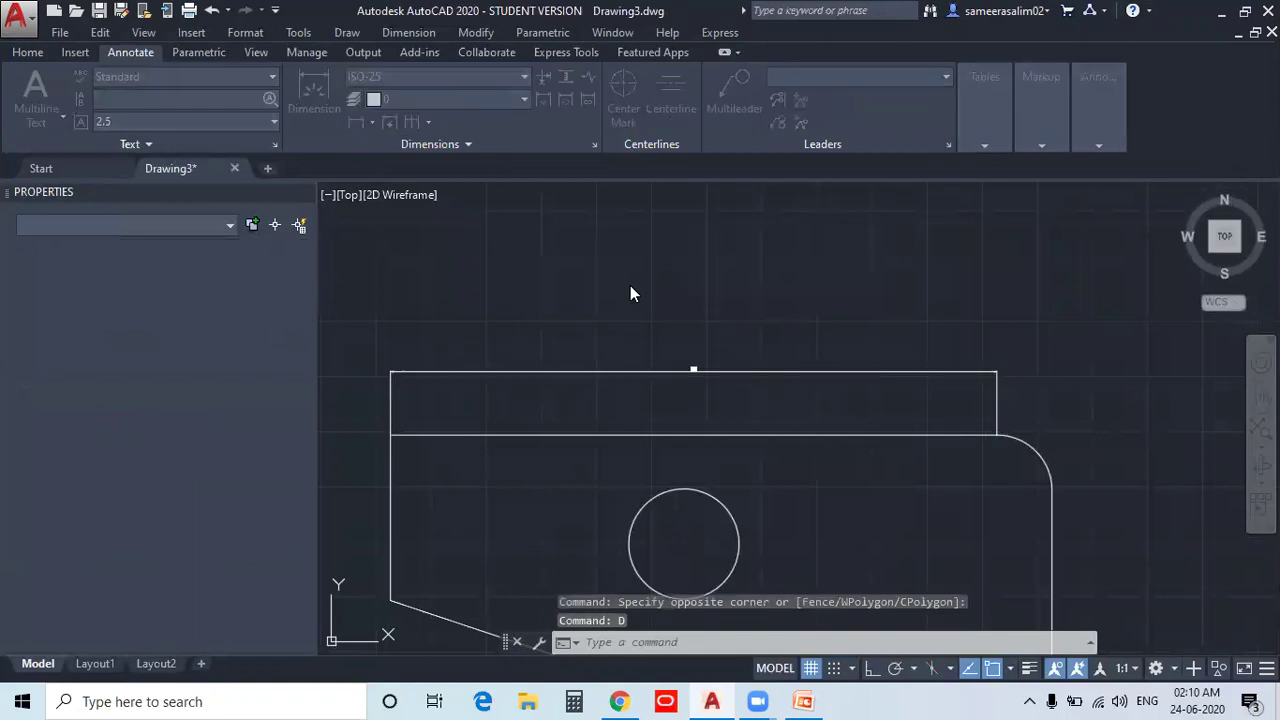
- Restore ISO-25's overall dimension scale to 10 and close the style manager
{"action": "left_click", "coordinate": [840, 312]}
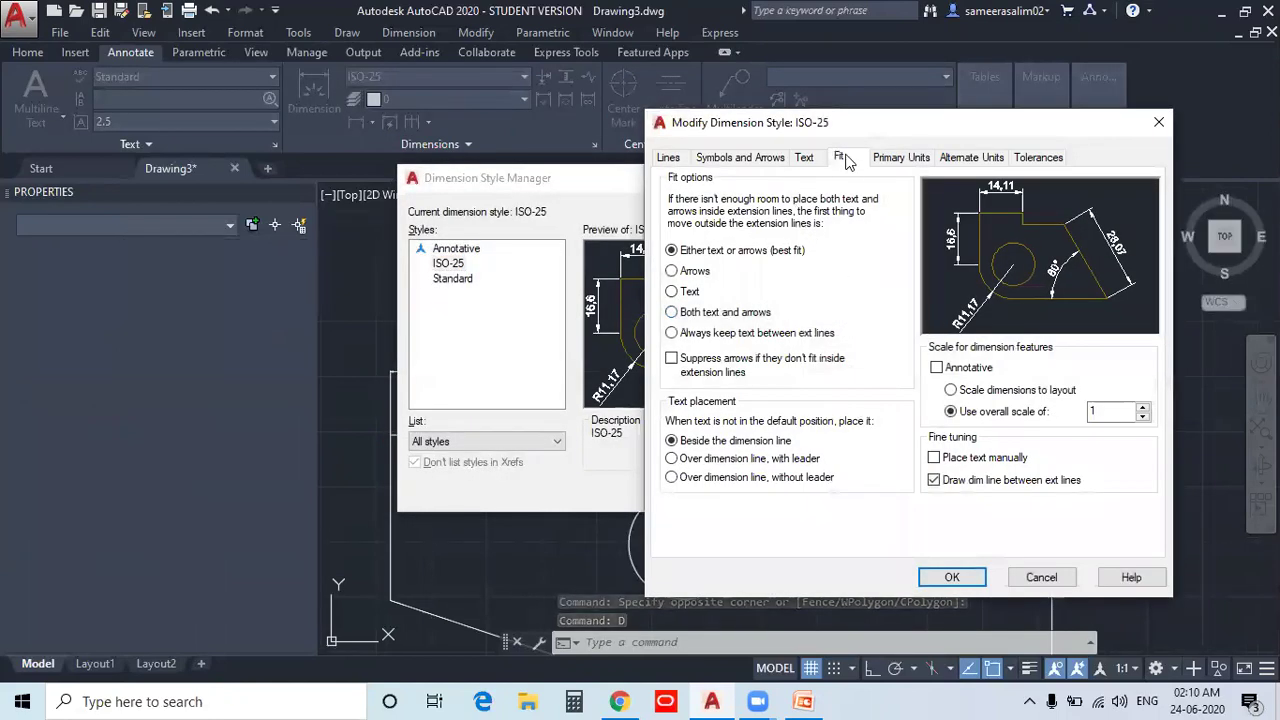
{"action": "left_click", "coordinate": [1096, 411]}
{"action": "double_click", "coordinate": [1096, 411]}
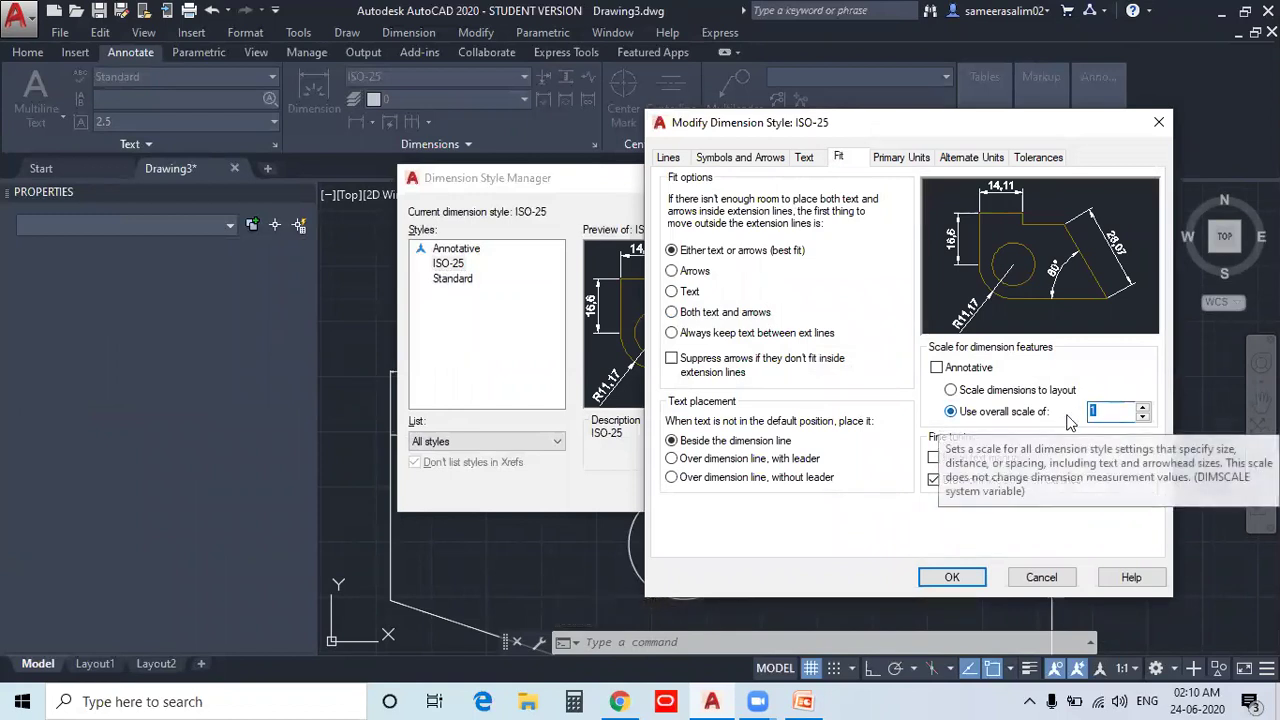
{"action": "type", "text": "10"}
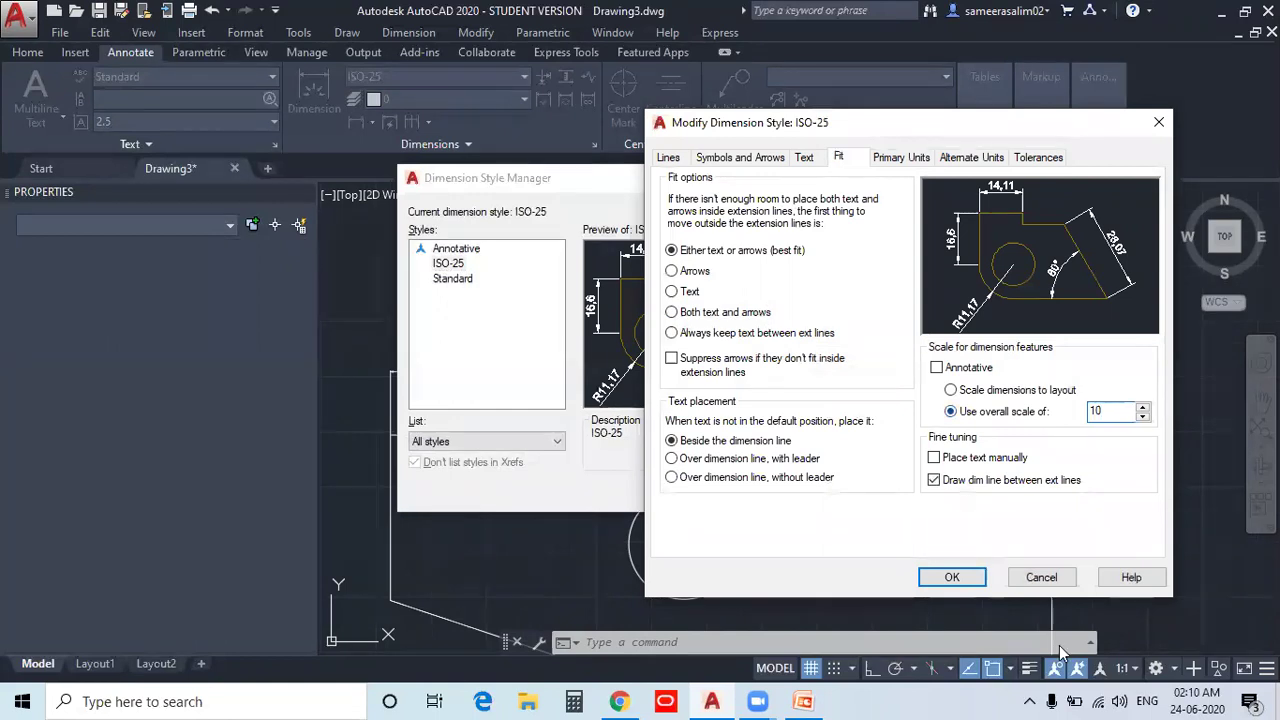
{"action": "left_click", "coordinate": [951, 577]}
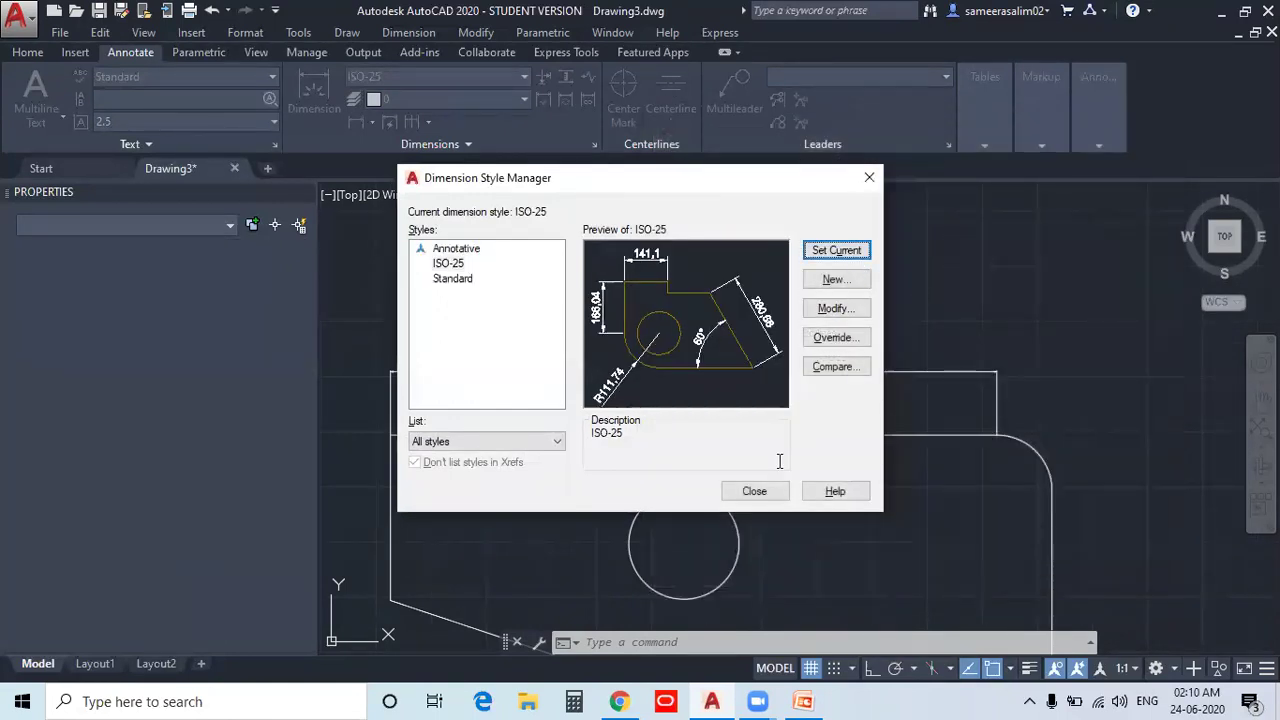
{"action": "left_click", "coordinate": [762, 491]}
{"action": "scroll", "coordinate": [850, 393], "scroll_direction": "down", "scroll_amount": 4}
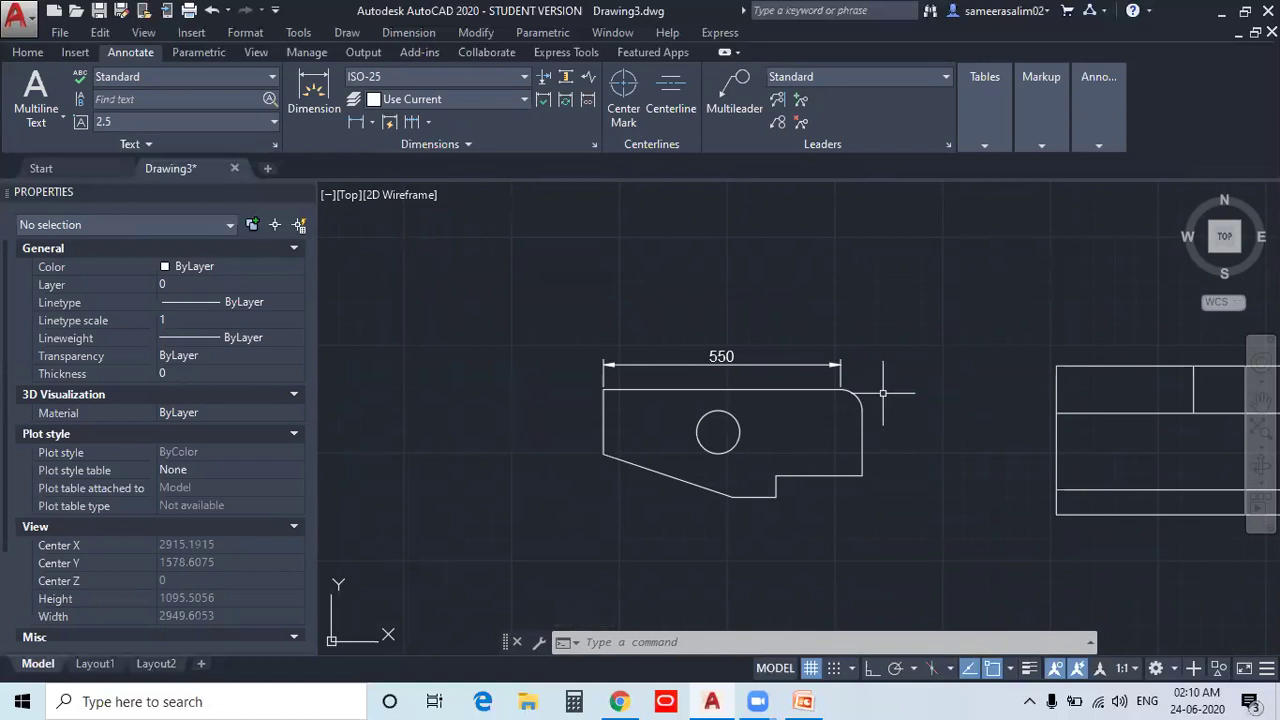
- Make Annotative current and add a vertical dimension along the part's left edge
{"action": "left_click", "coordinate": [424, 79]}
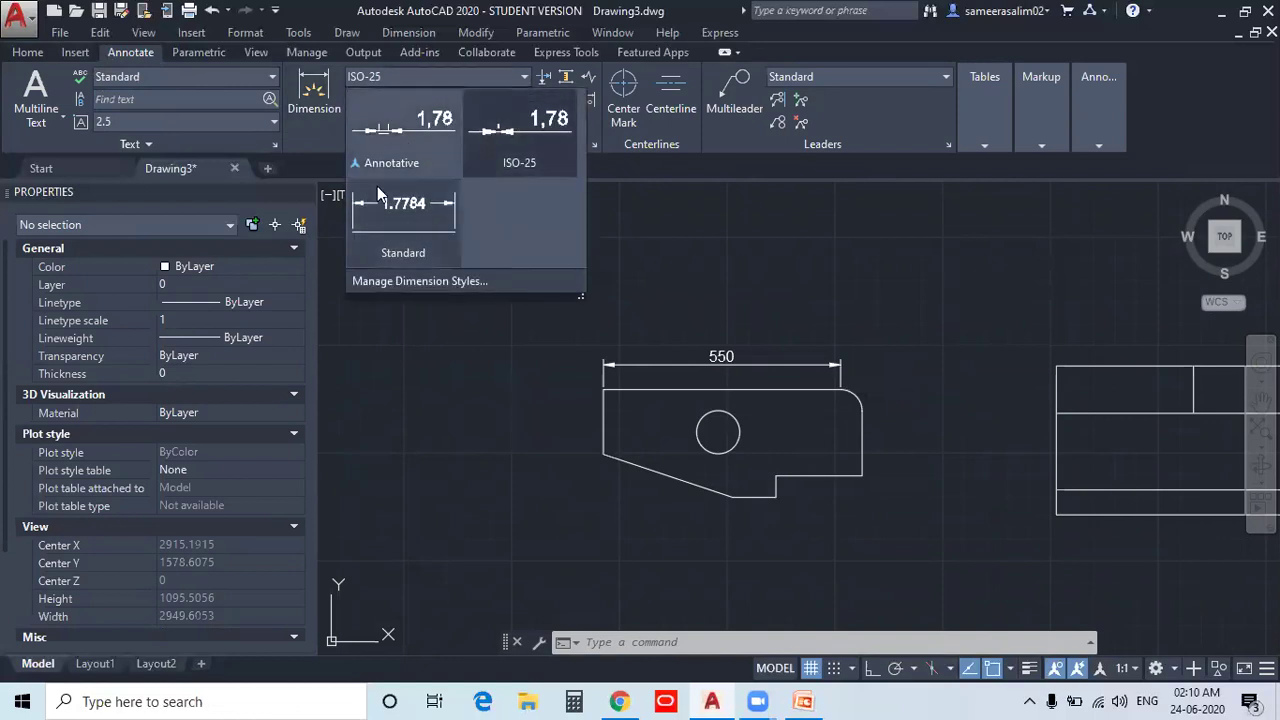
{"action": "left_click", "coordinate": [420, 135]}
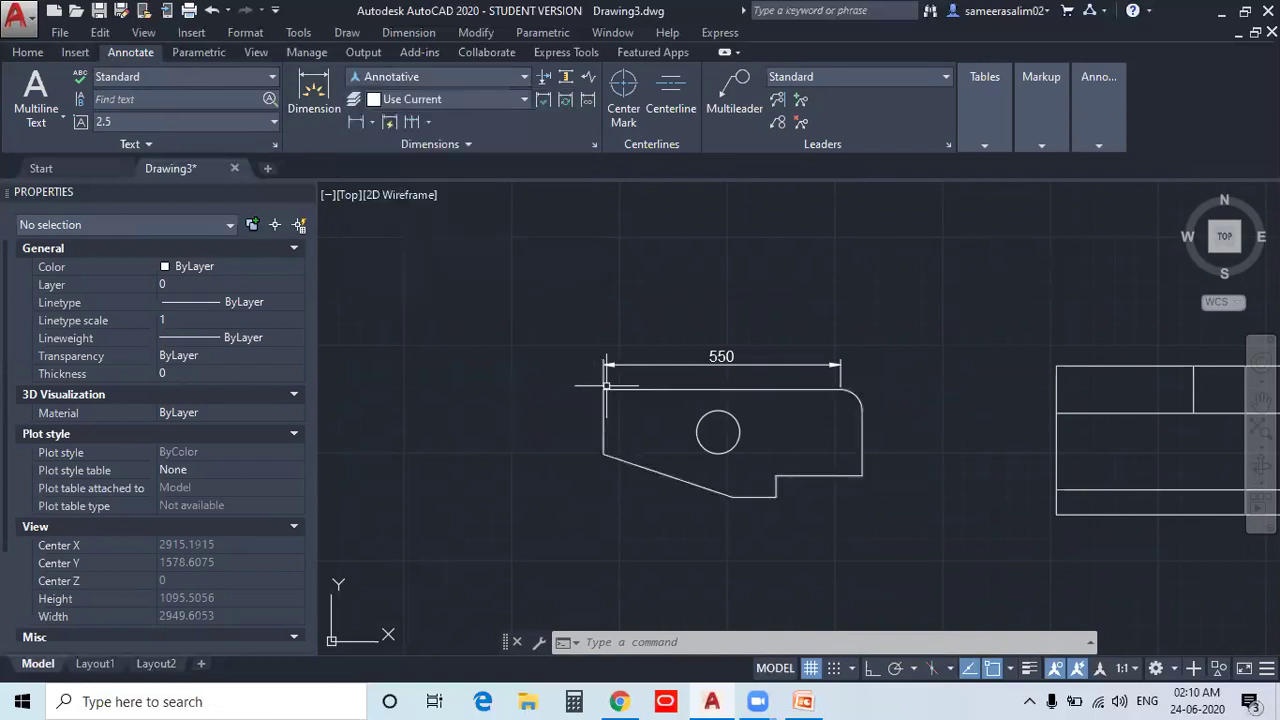
{"action": "left_click", "coordinate": [325, 108]}
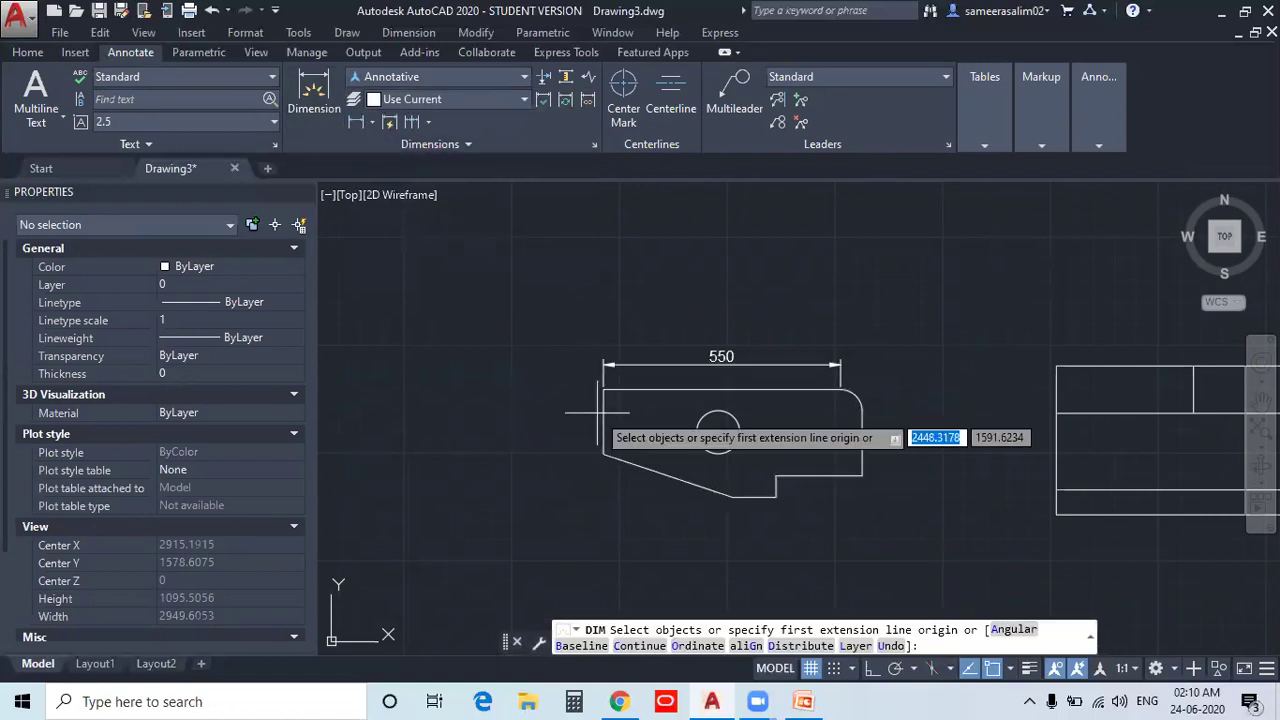
{"action": "key", "text": "Return"}
{"action": "left_click", "coordinate": [603, 390]}
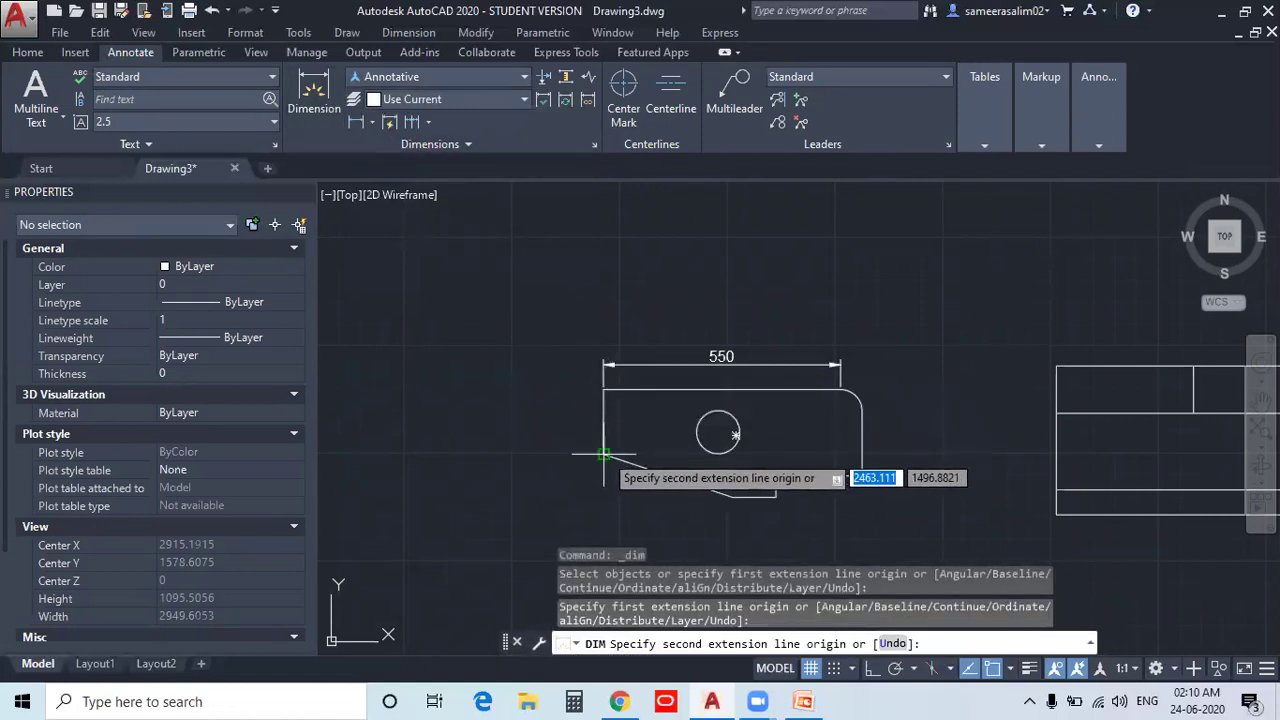
{"action": "left_click", "coordinate": [604, 455]}
{"action": "left_click", "coordinate": [565, 440]}
{"action": "scroll", "coordinate": [605, 458], "scroll_direction": "up", "scroll_amount": 2}
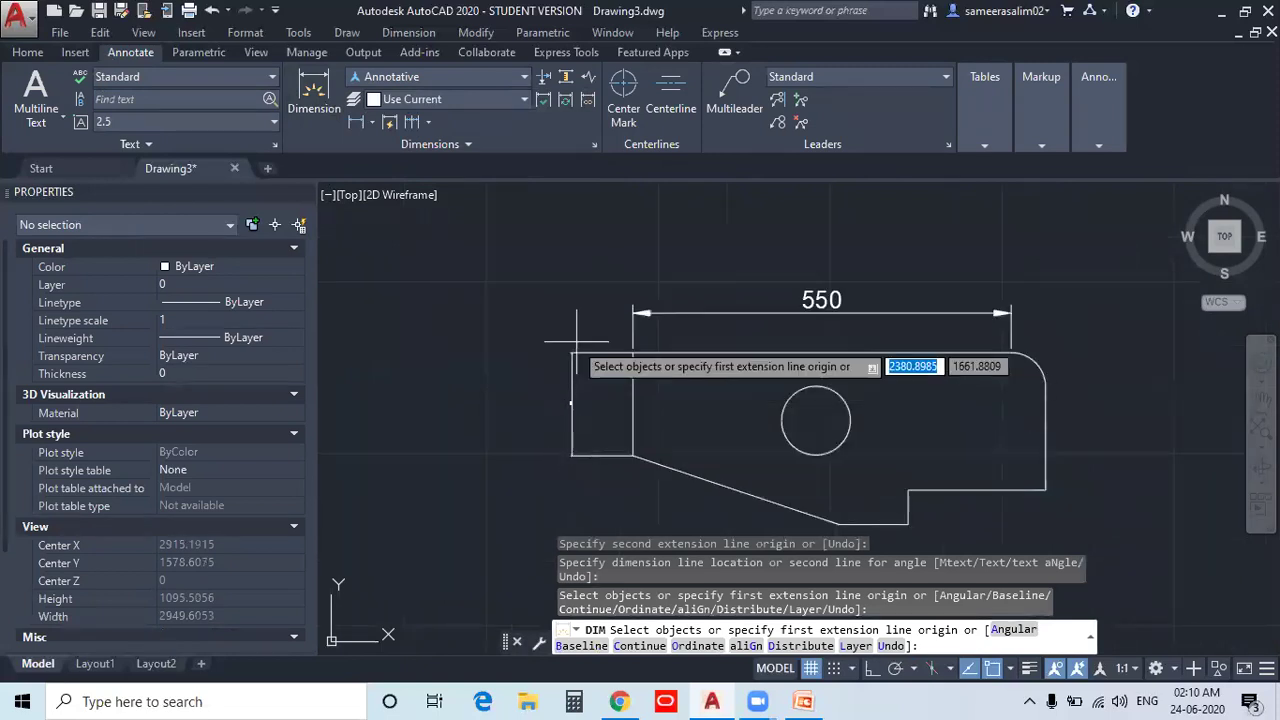
{"action": "key", "text": "Escape"}
- Set the annotation scale to 1:10 and reopen the dimension style settings with D
{"action": "left_click", "coordinate": [1135, 670]}
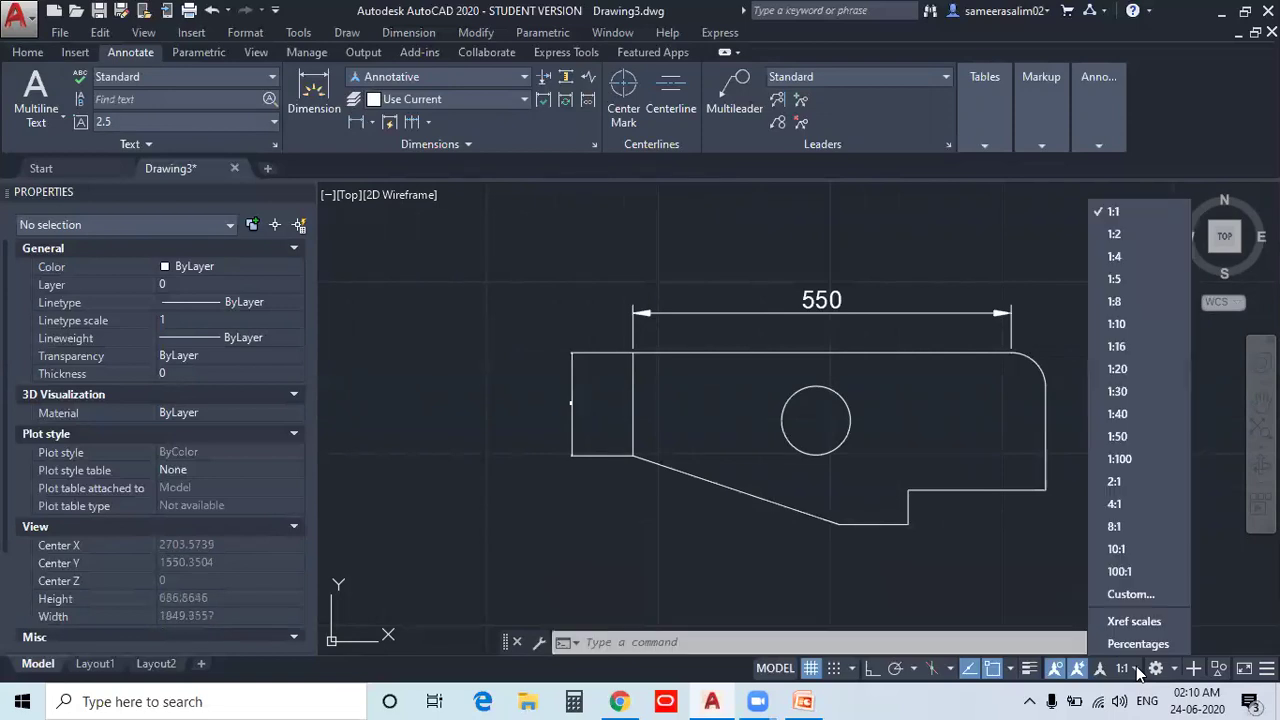
{"action": "left_click", "coordinate": [1110, 324]}
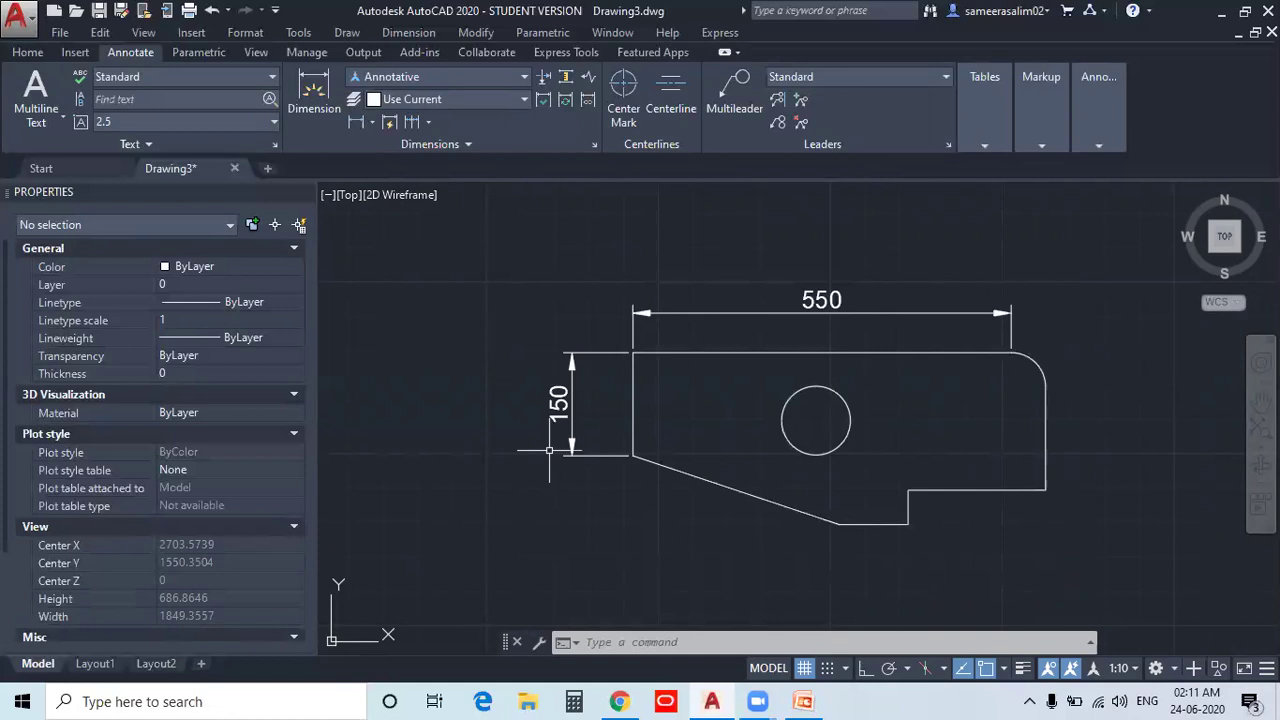
{"action": "type", "text": "d"}
{"action": "key", "text": "Return"}
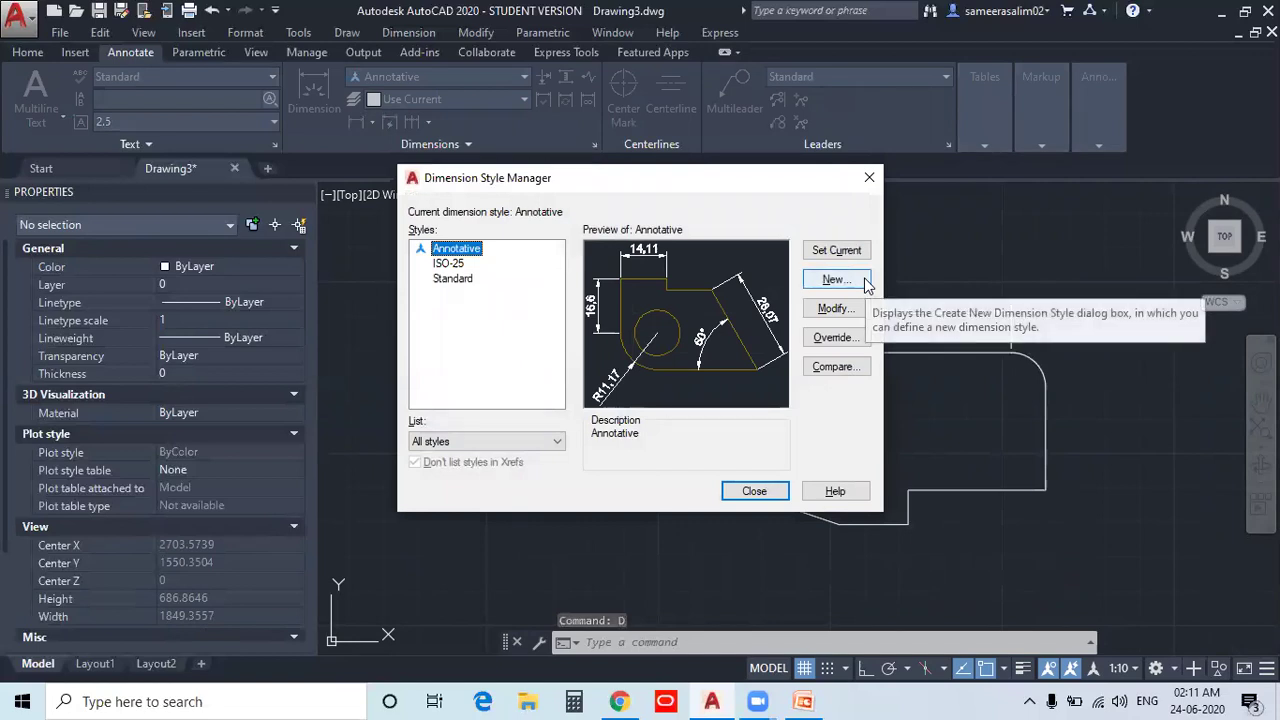
- Create a new style named dim1, starting from Annotative and used for all dimensions
{"action": "left_click", "coordinate": [835, 280]}
{"action": "type", "text": "di"}
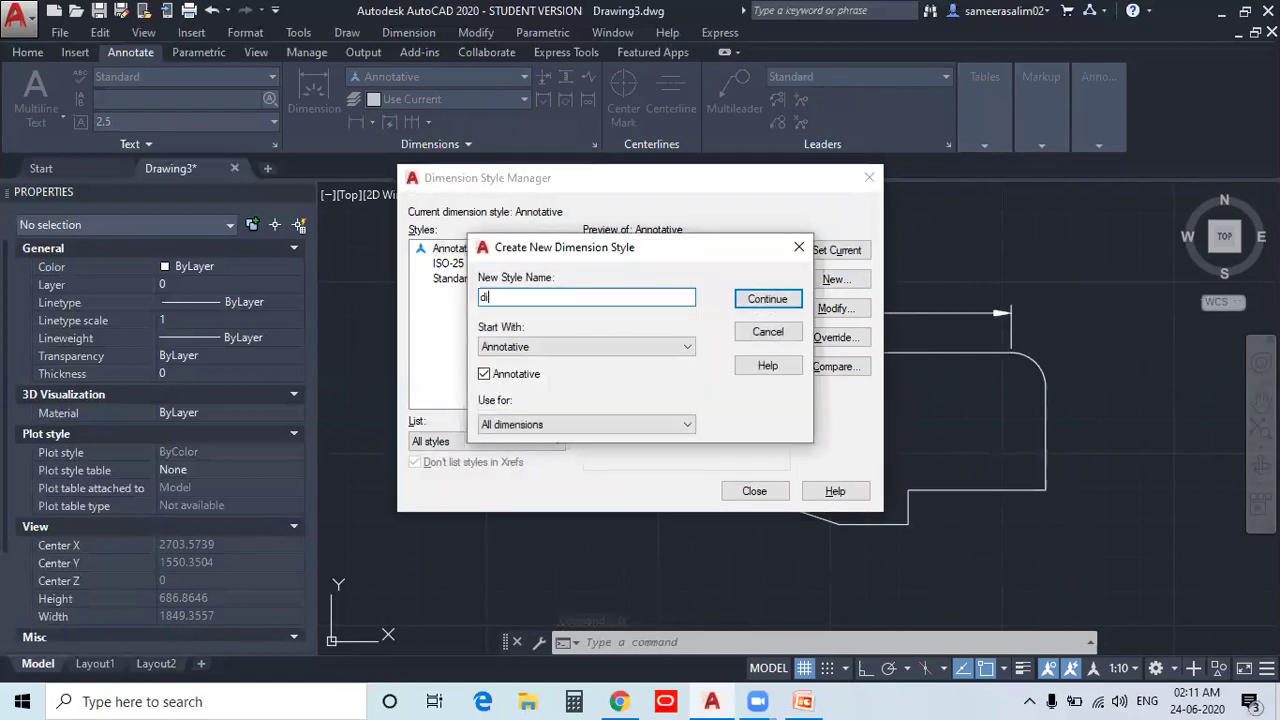
{"action": "type", "text": "m1"}
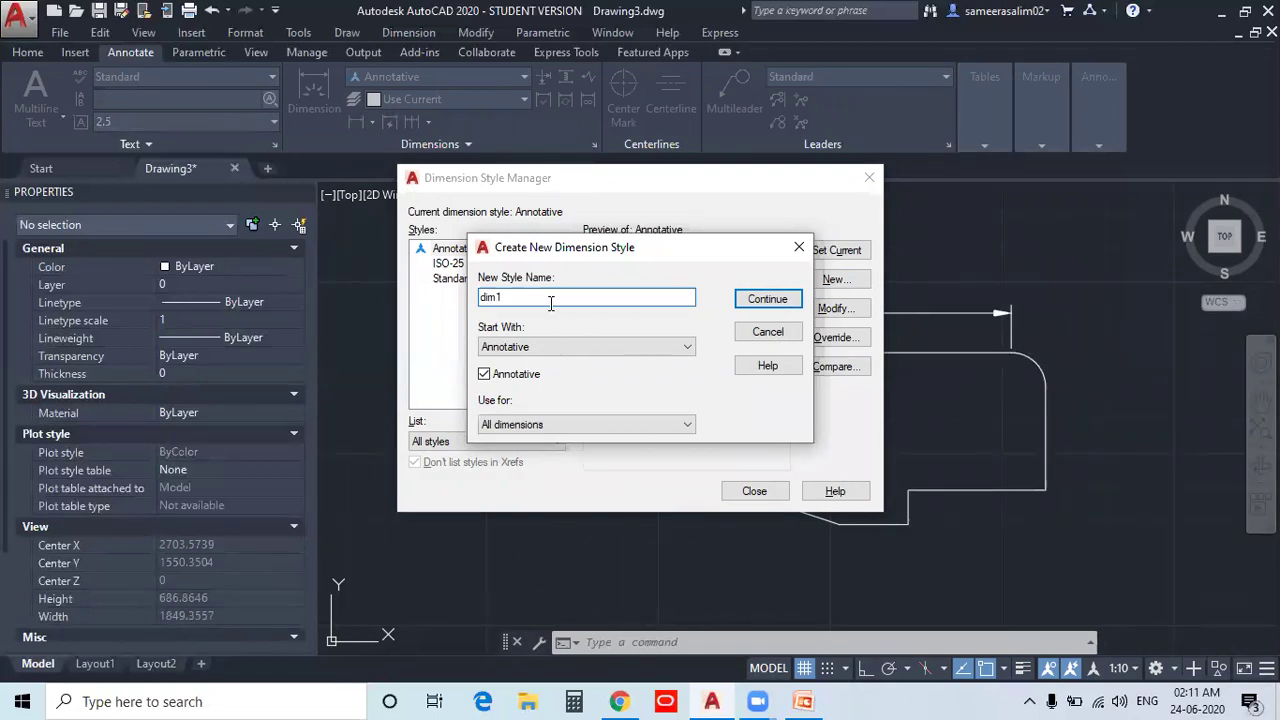
{"action": "left_click", "coordinate": [531, 425]}
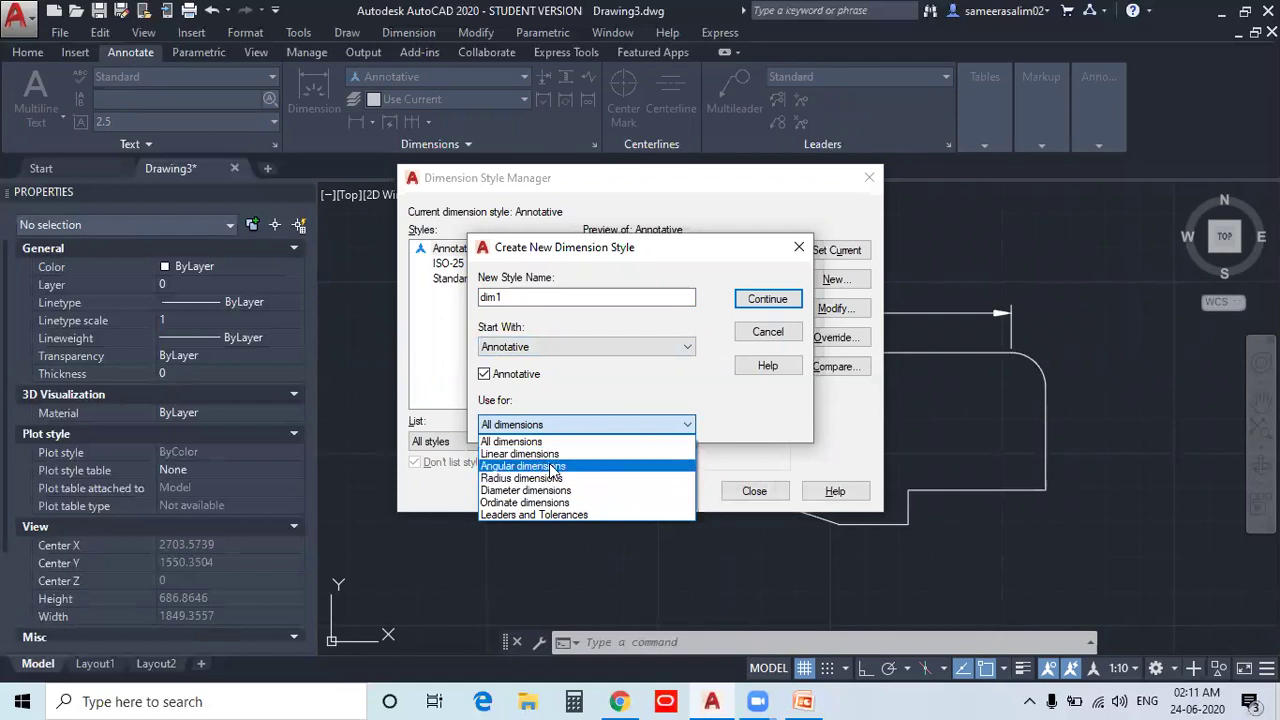
{"action": "left_click", "coordinate": [550, 442]}
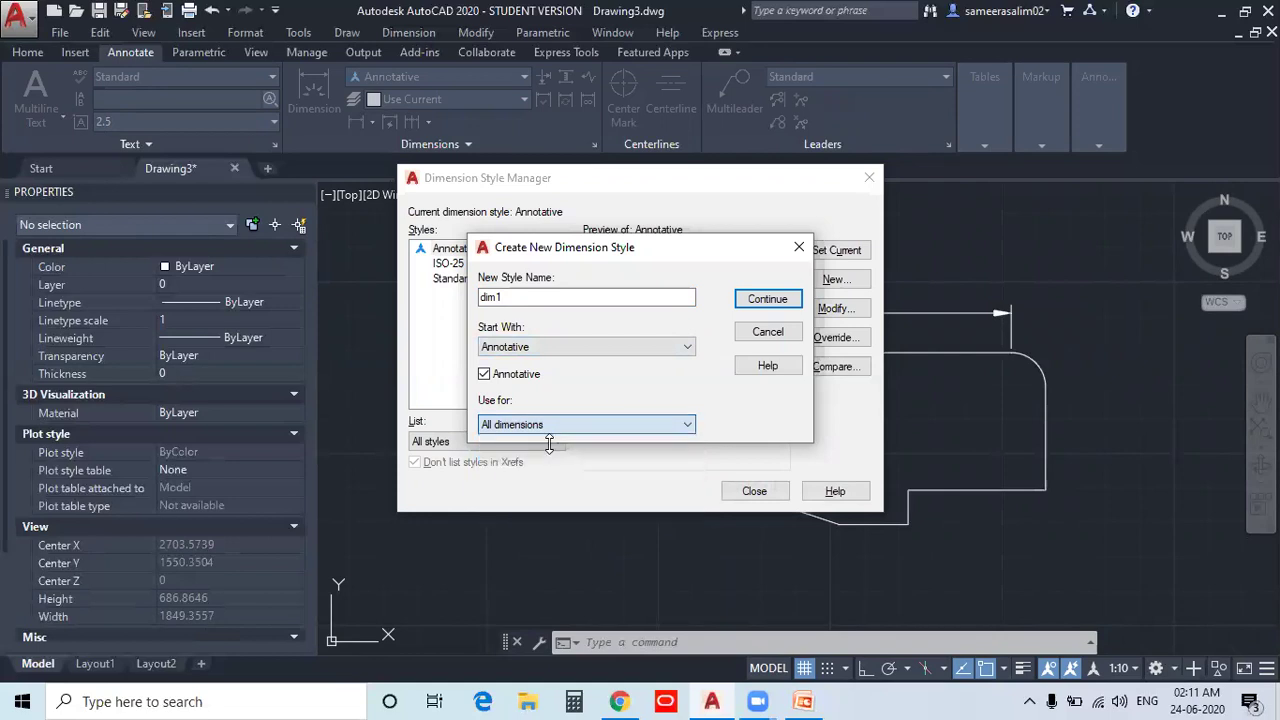
{"action": "left_click", "coordinate": [797, 300]}
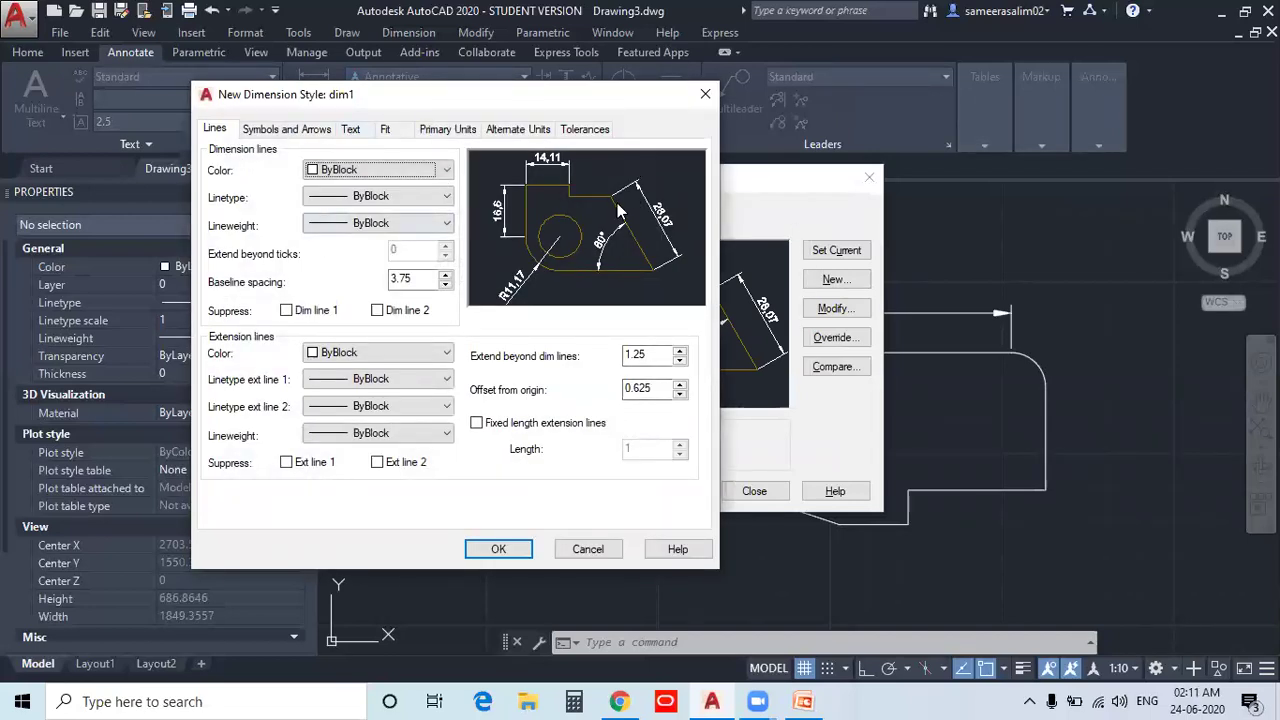
{"action": "left_click", "coordinate": [258, 133]}
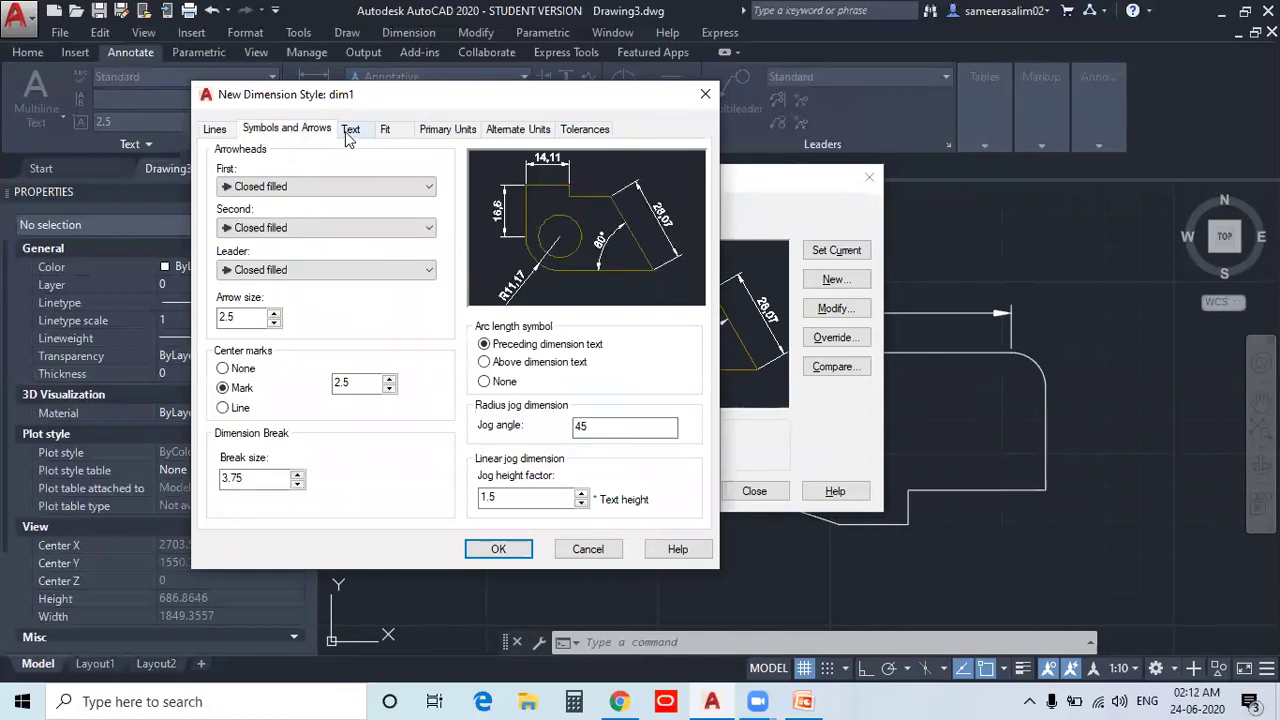
{"action": "left_click", "coordinate": [348, 132]}
{"action": "left_click", "coordinate": [386, 129]}
{"action": "left_click", "coordinate": [440, 129]}
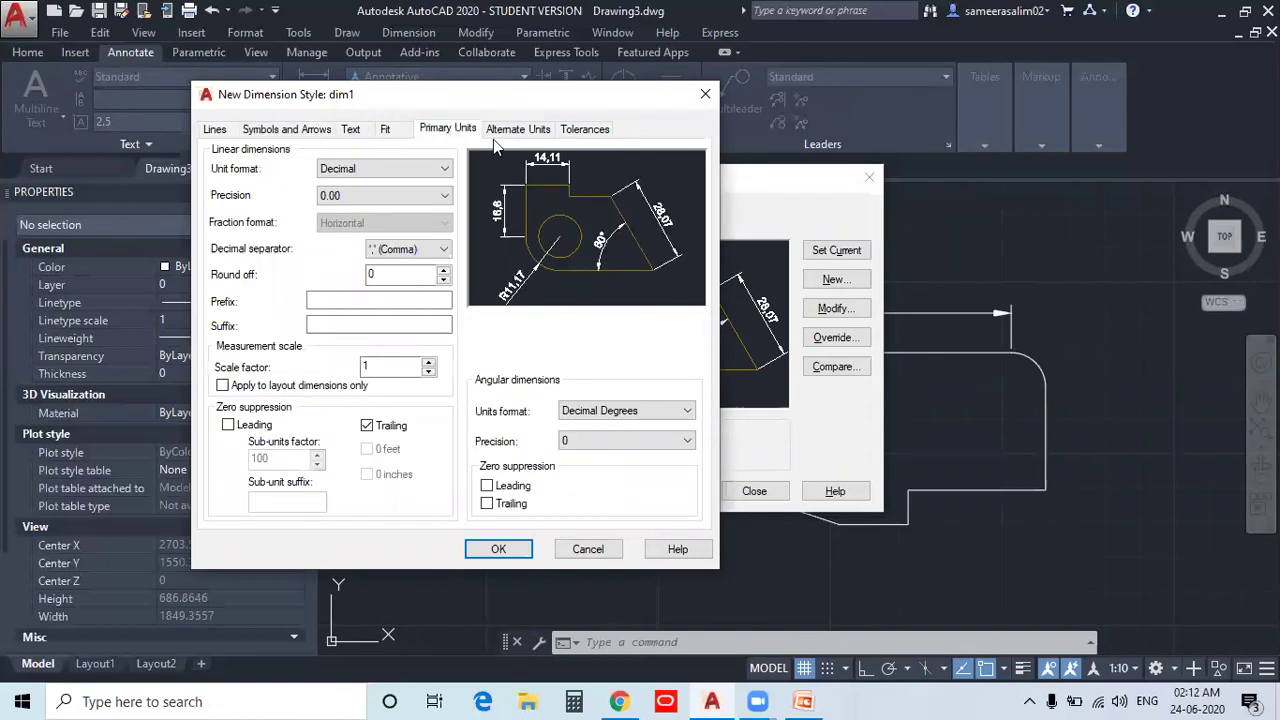
{"action": "left_click", "coordinate": [508, 130]}
{"action": "left_click", "coordinate": [574, 130]}
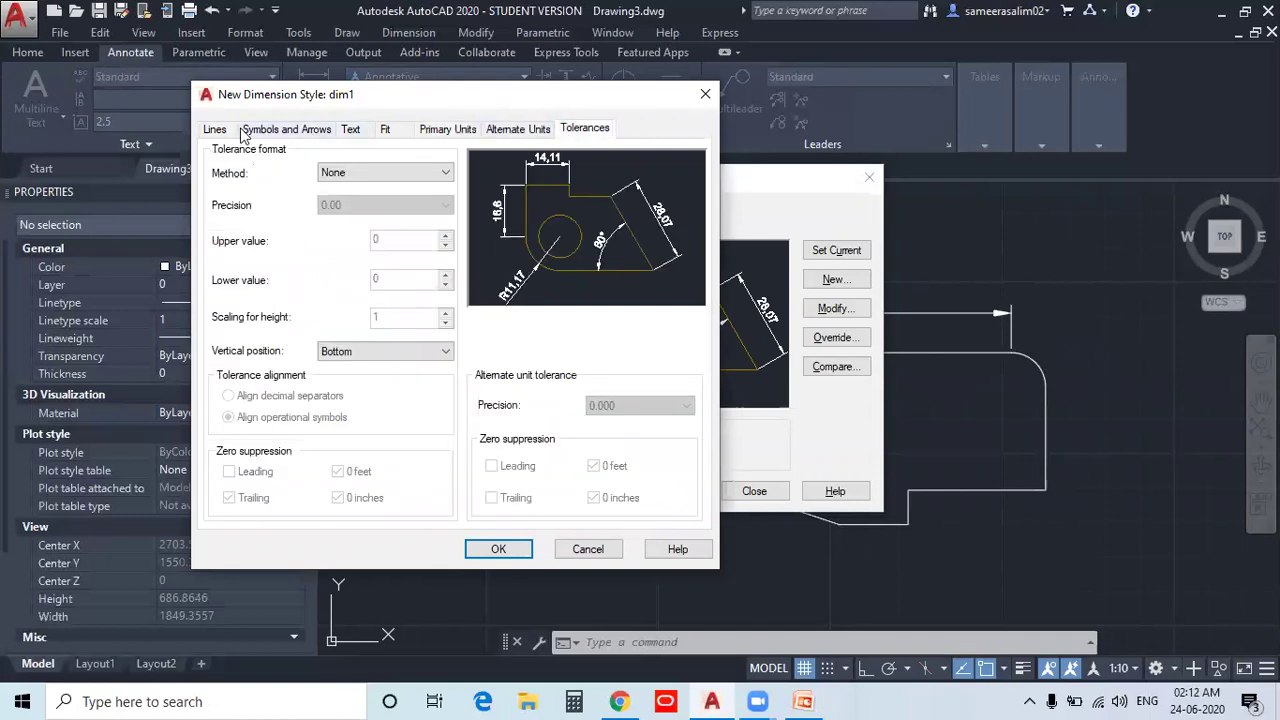
{"action": "left_click", "coordinate": [214, 130]}
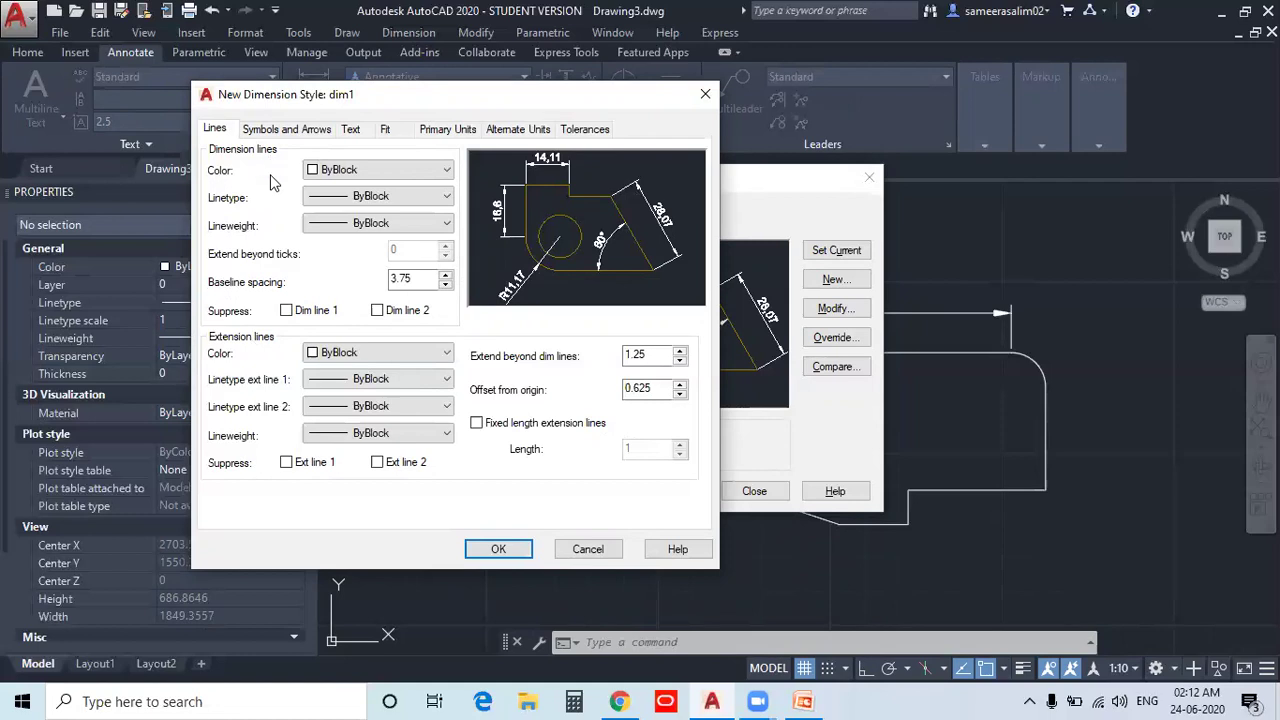
- Make dim1's dimension lines Red, keeping their linetype and lineweight at ByBlock
{"action": "left_click", "coordinate": [346, 170]}
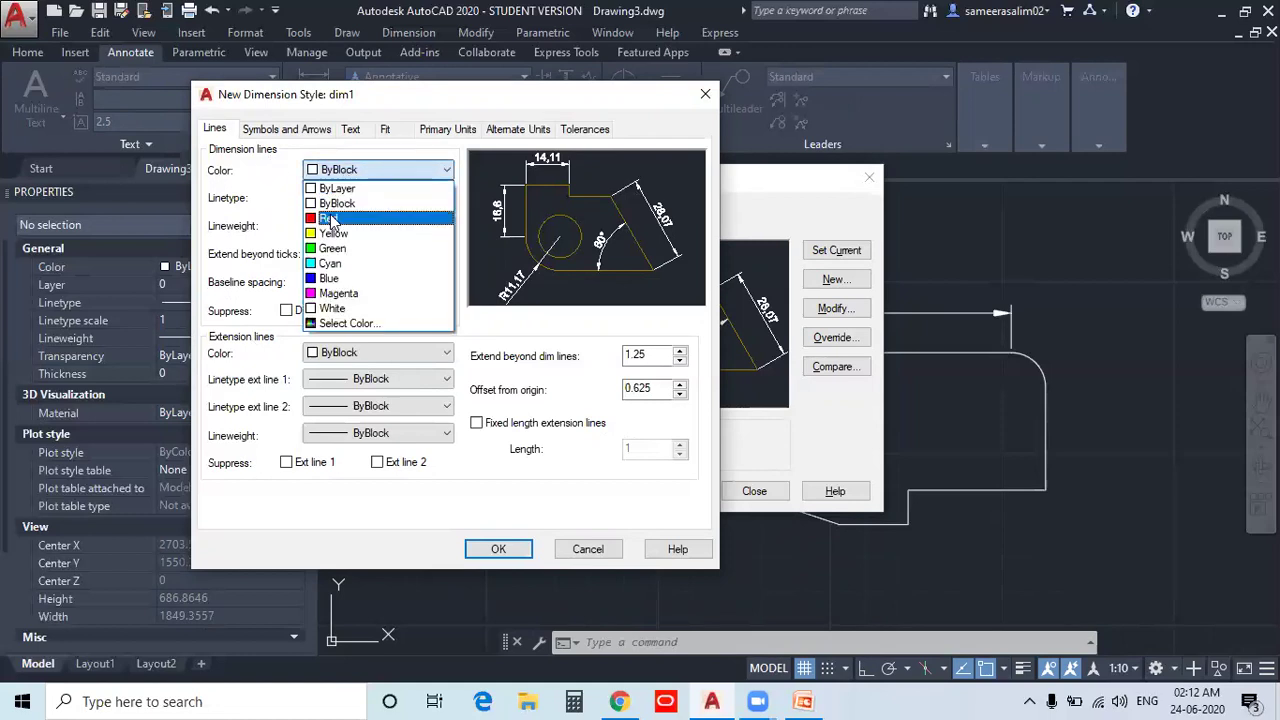
{"action": "left_click", "coordinate": [333, 219]}
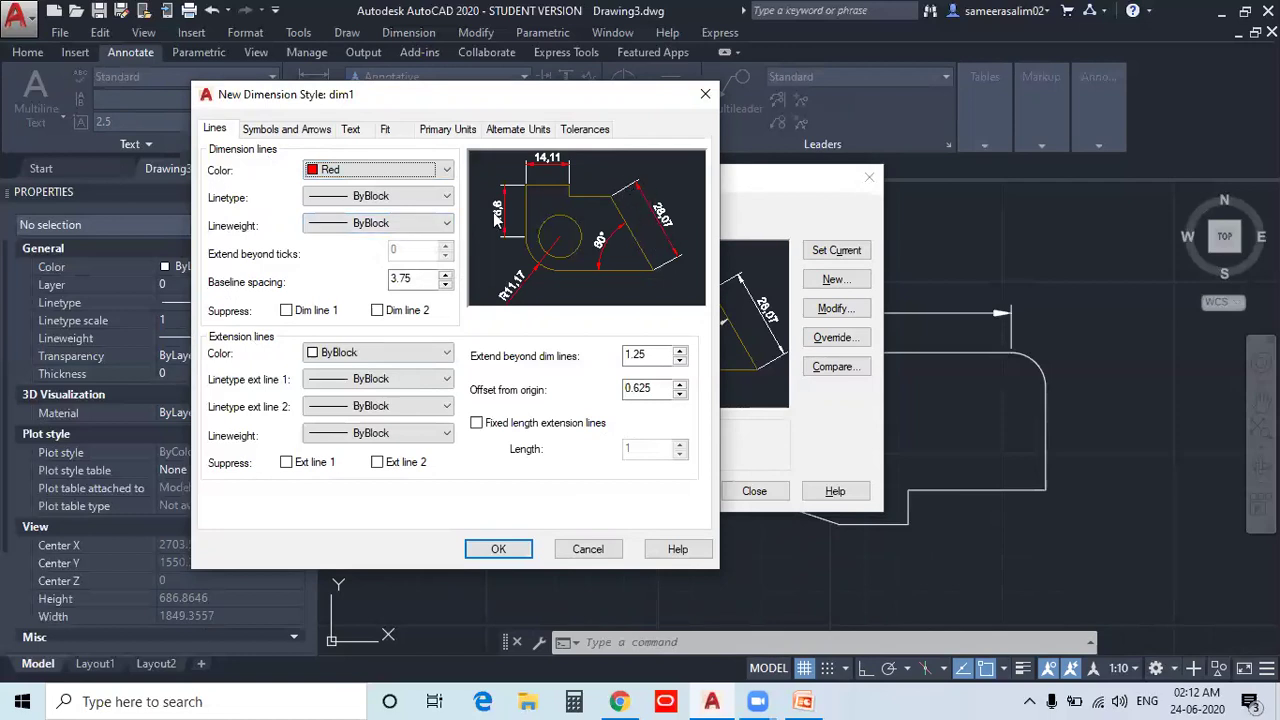
{"action": "left_click", "coordinate": [388, 197]}
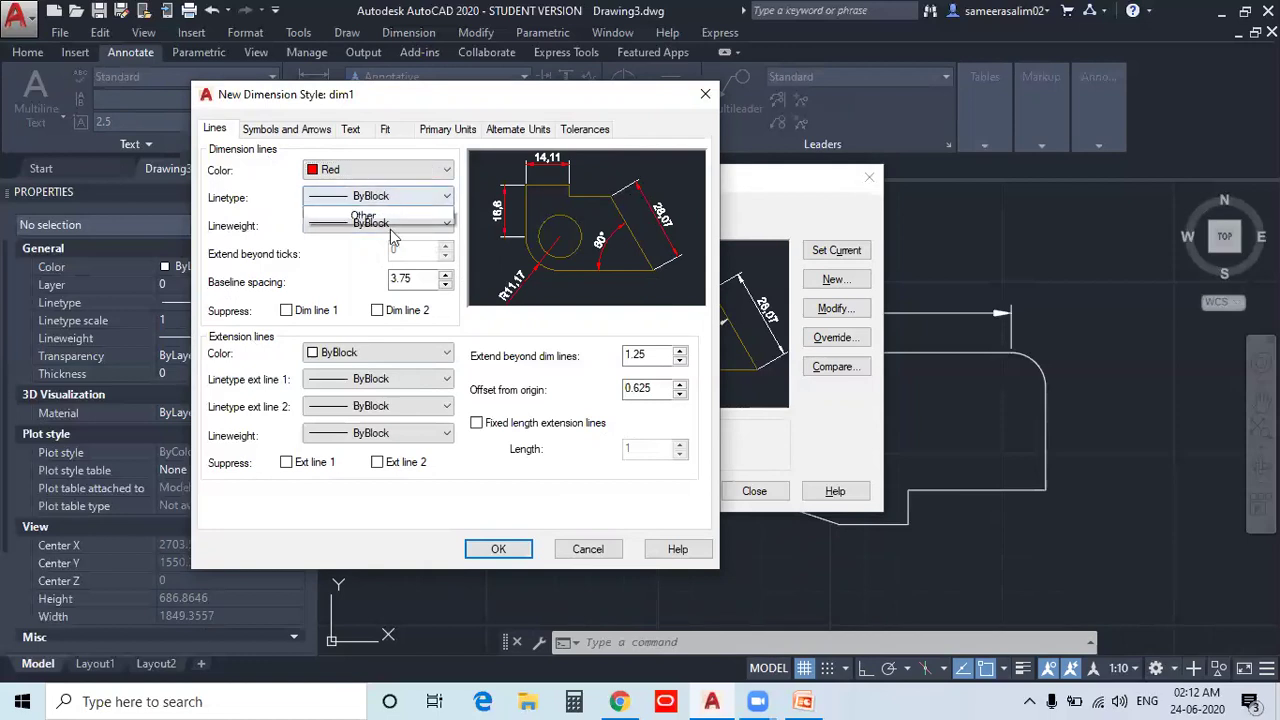
{"action": "left_click", "coordinate": [360, 261]}
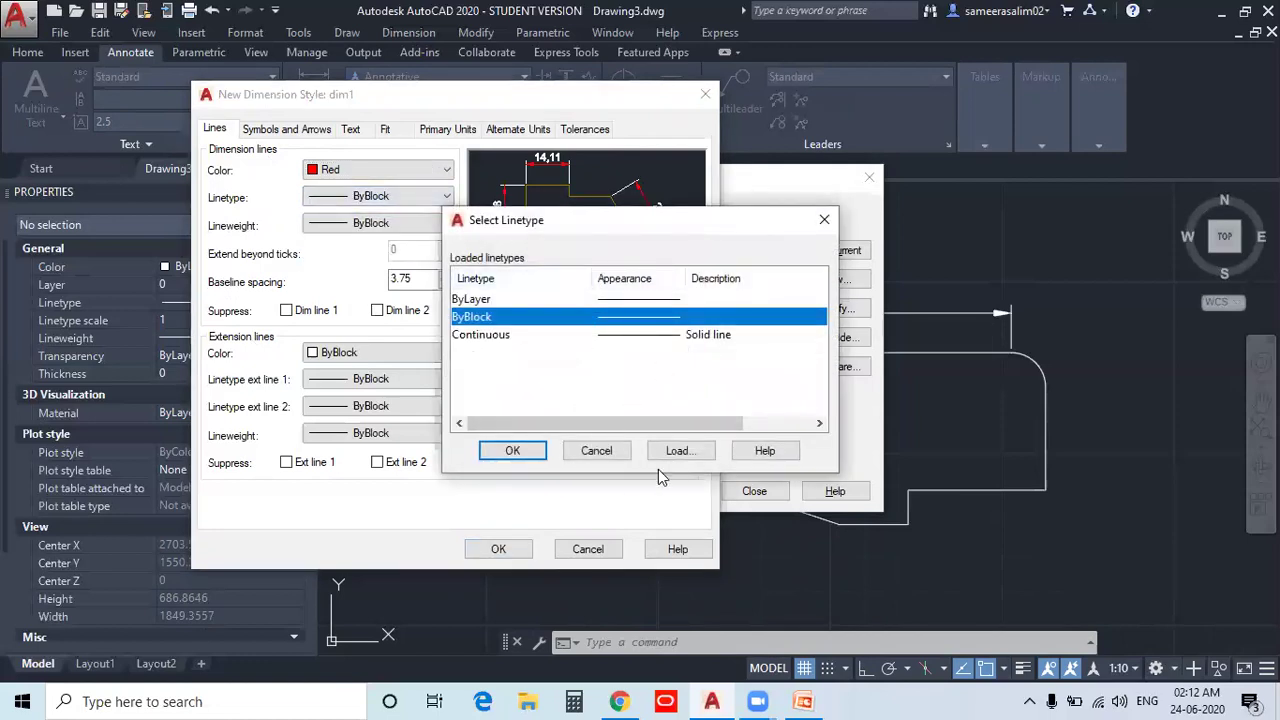
{"action": "left_click", "coordinate": [680, 451]}
{"action": "scroll", "coordinate": [650, 405], "scroll_direction": "down", "scroll_amount": 4}
{"action": "scroll", "coordinate": [650, 405], "scroll_direction": "up", "scroll_amount": 4}
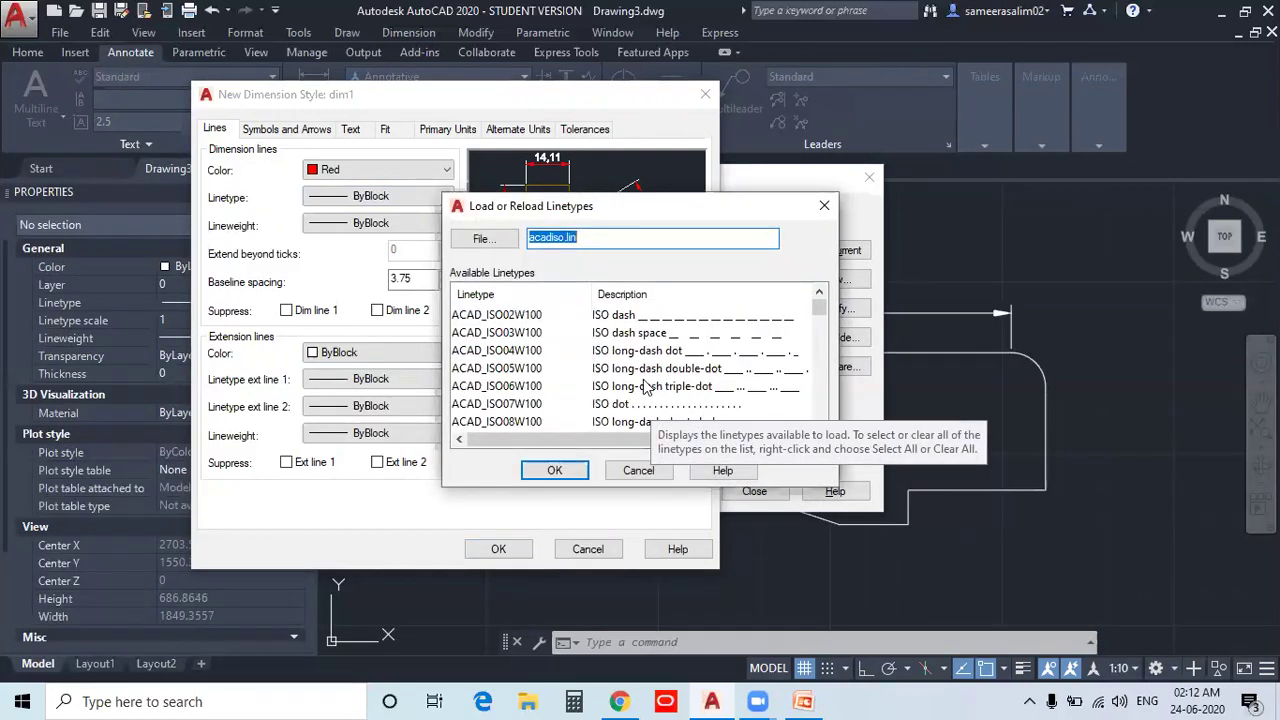
{"action": "left_click", "coordinate": [638, 472]}
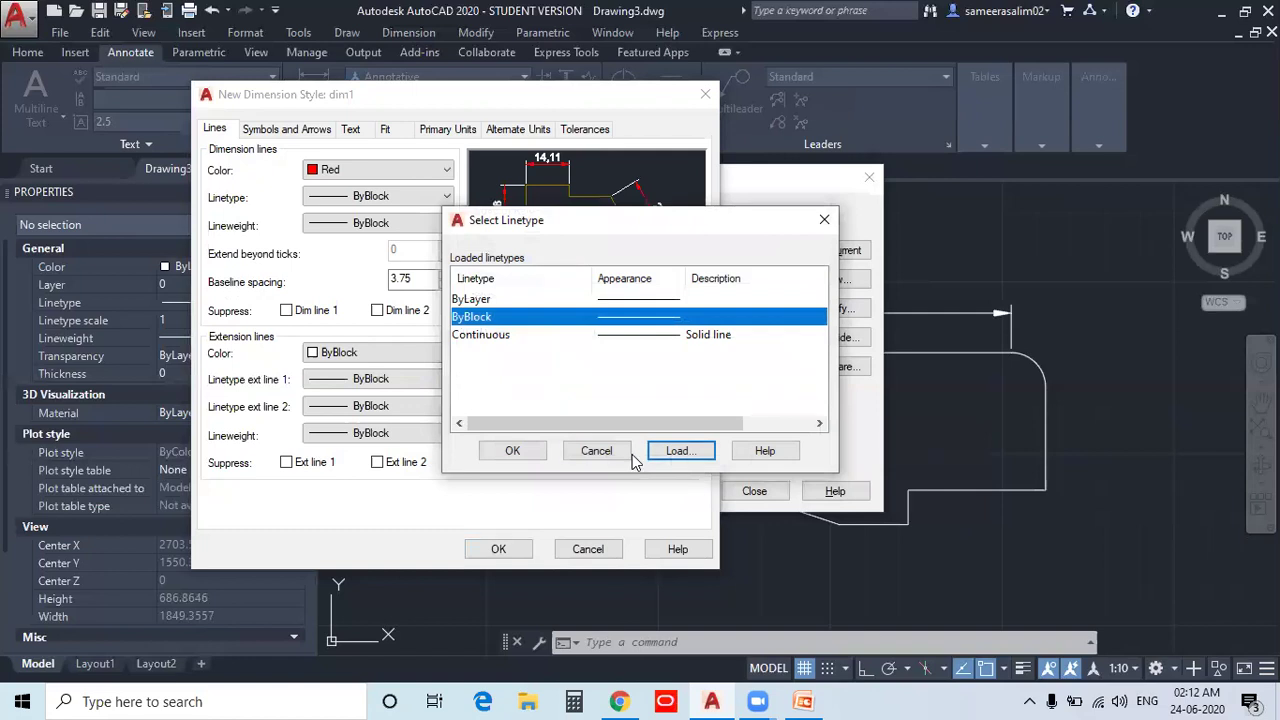
{"action": "left_click", "coordinate": [624, 453]}
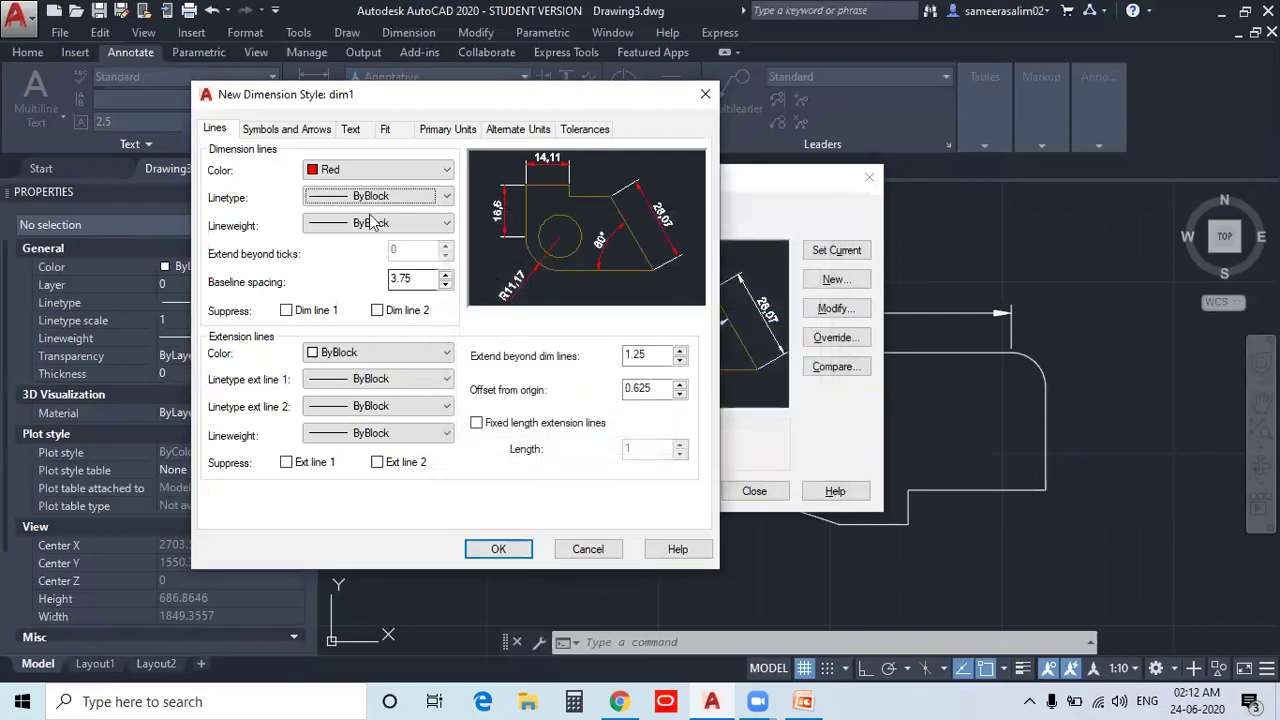
{"action": "left_click", "coordinate": [374, 224]}
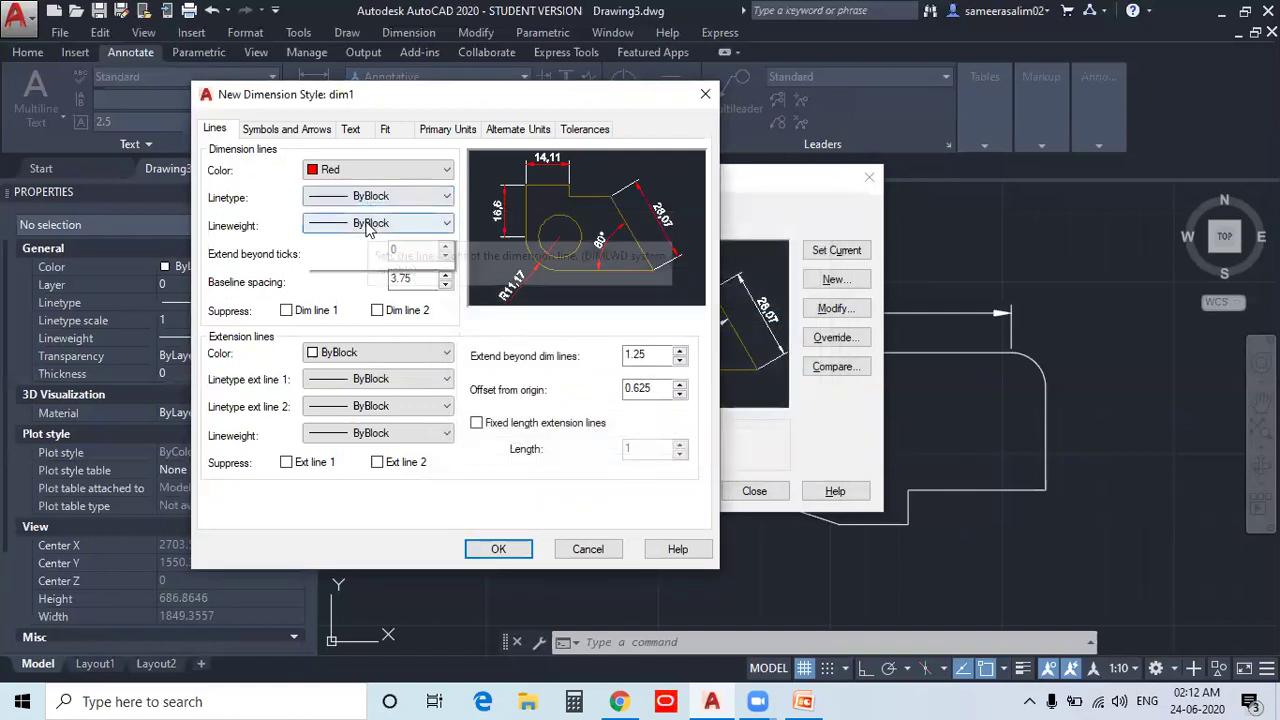
{"action": "left_click", "coordinate": [282, 242]}
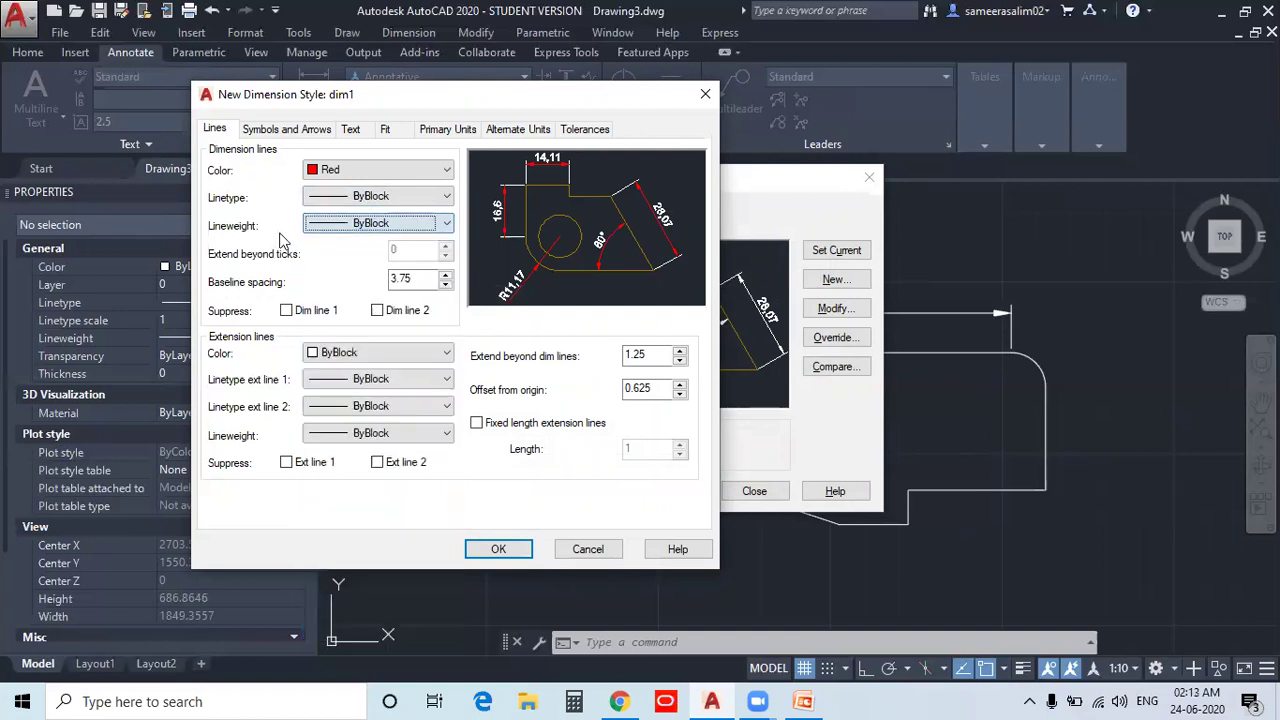
- Set dim1's extension line color to Cyan, keeping extension line 1 linetype ByBlock
{"action": "left_click", "coordinate": [336, 352]}
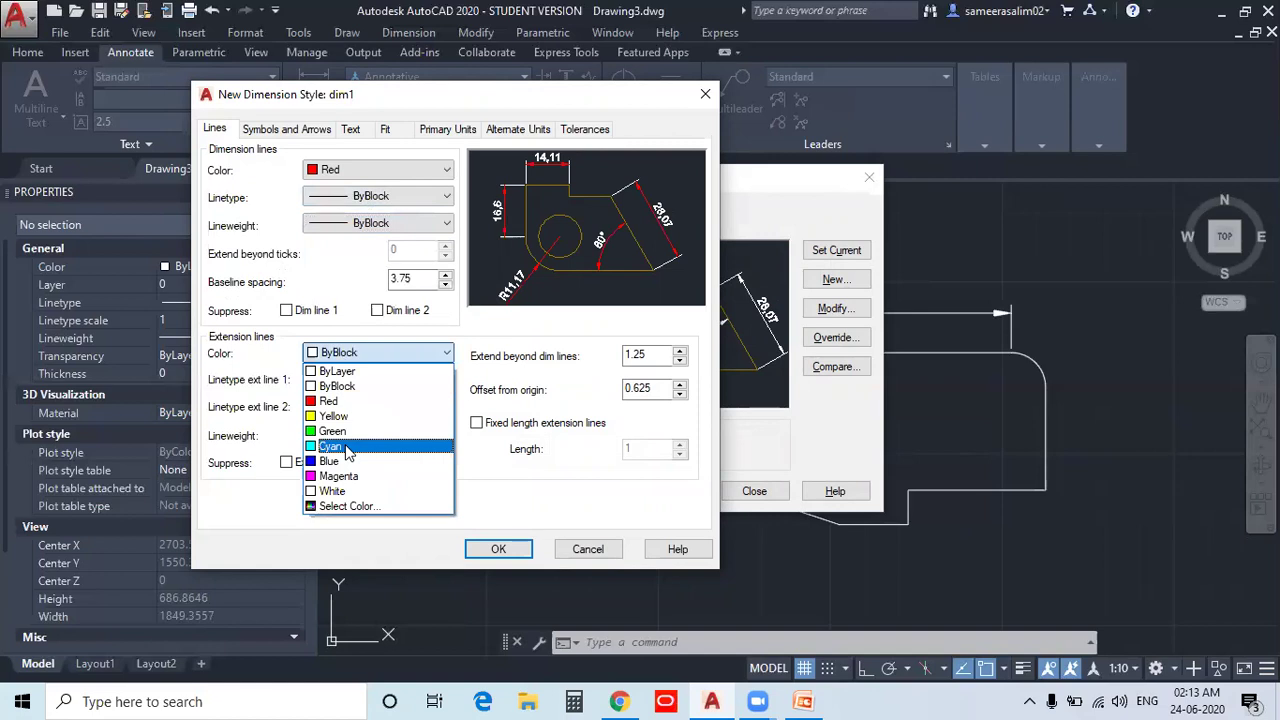
{"action": "left_click", "coordinate": [345, 446]}
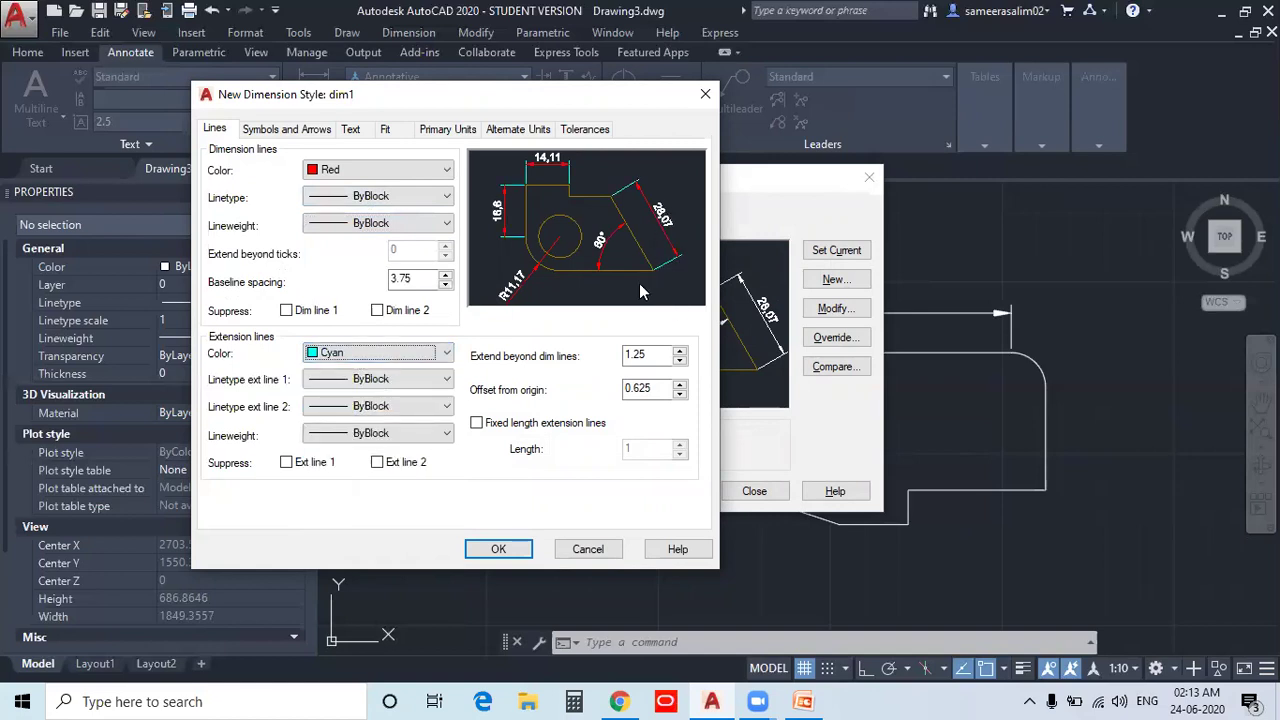
{"action": "left_click", "coordinate": [365, 379]}
{"action": "left_click", "coordinate": [365, 411]}
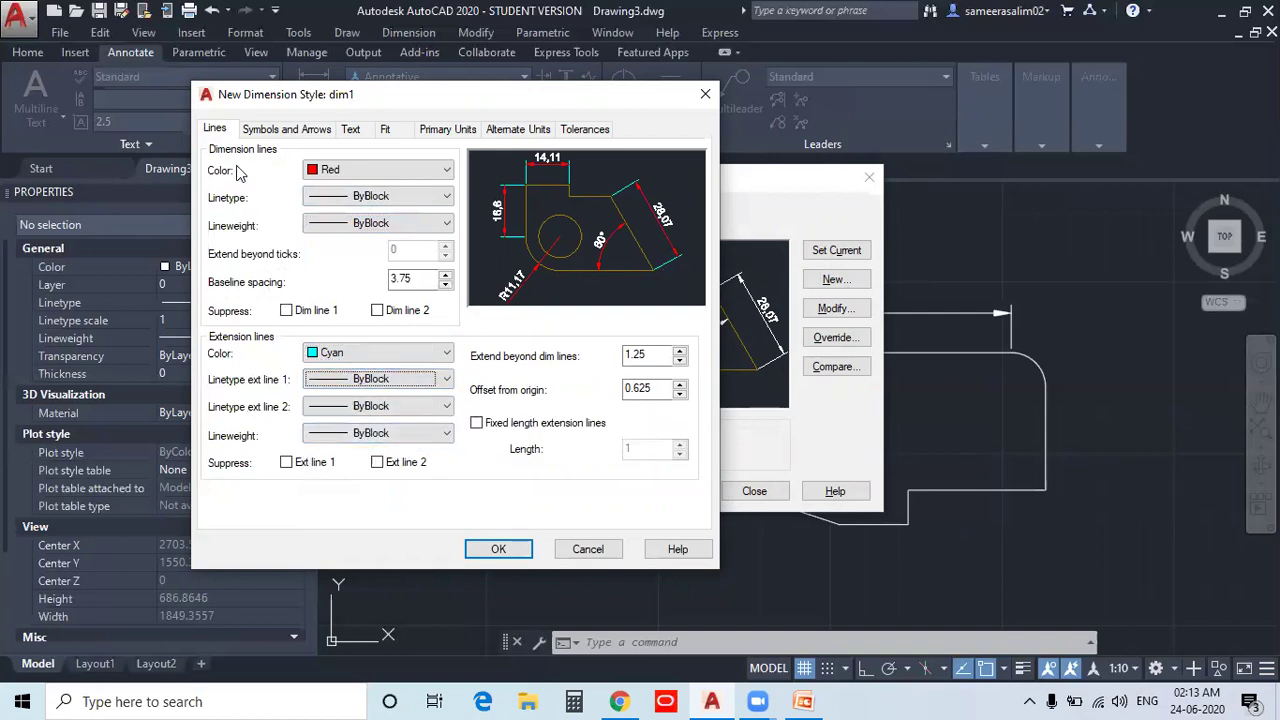
- Check Suppress for both dimension and extension lines, then uncheck all but extension line 2
{"action": "left_click", "coordinate": [287, 310]}
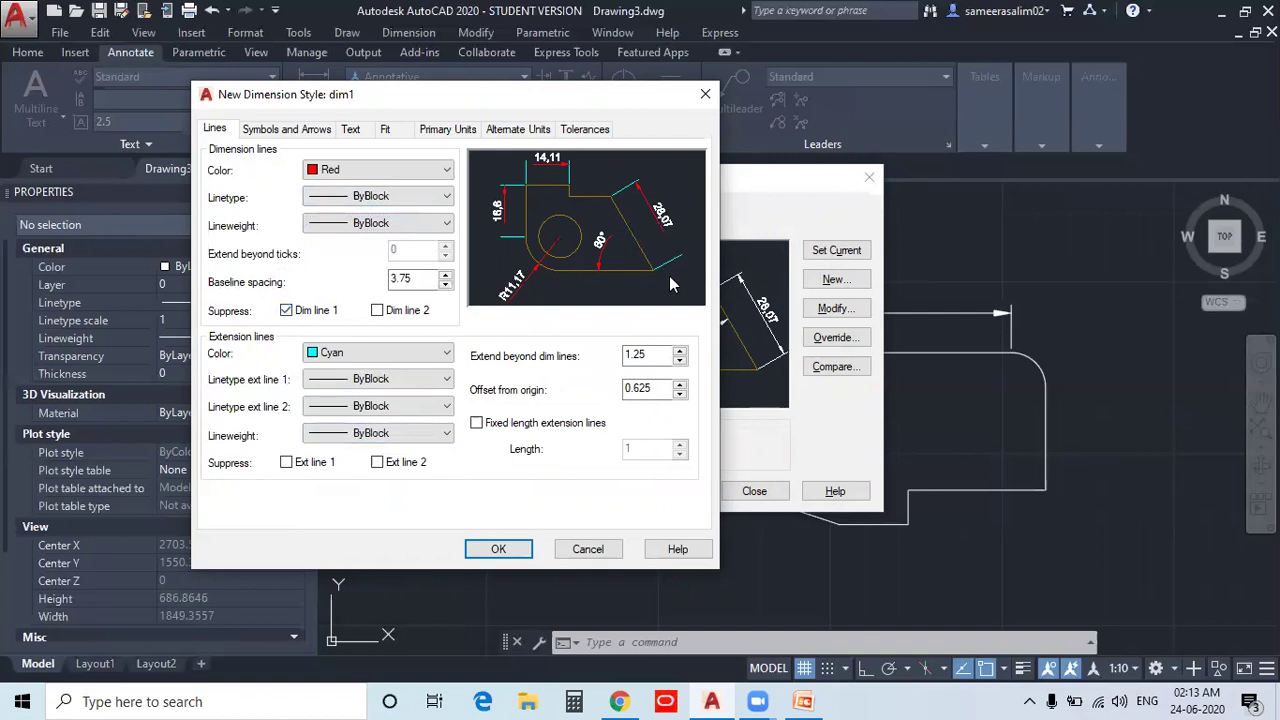
{"action": "left_click", "coordinate": [377, 311]}
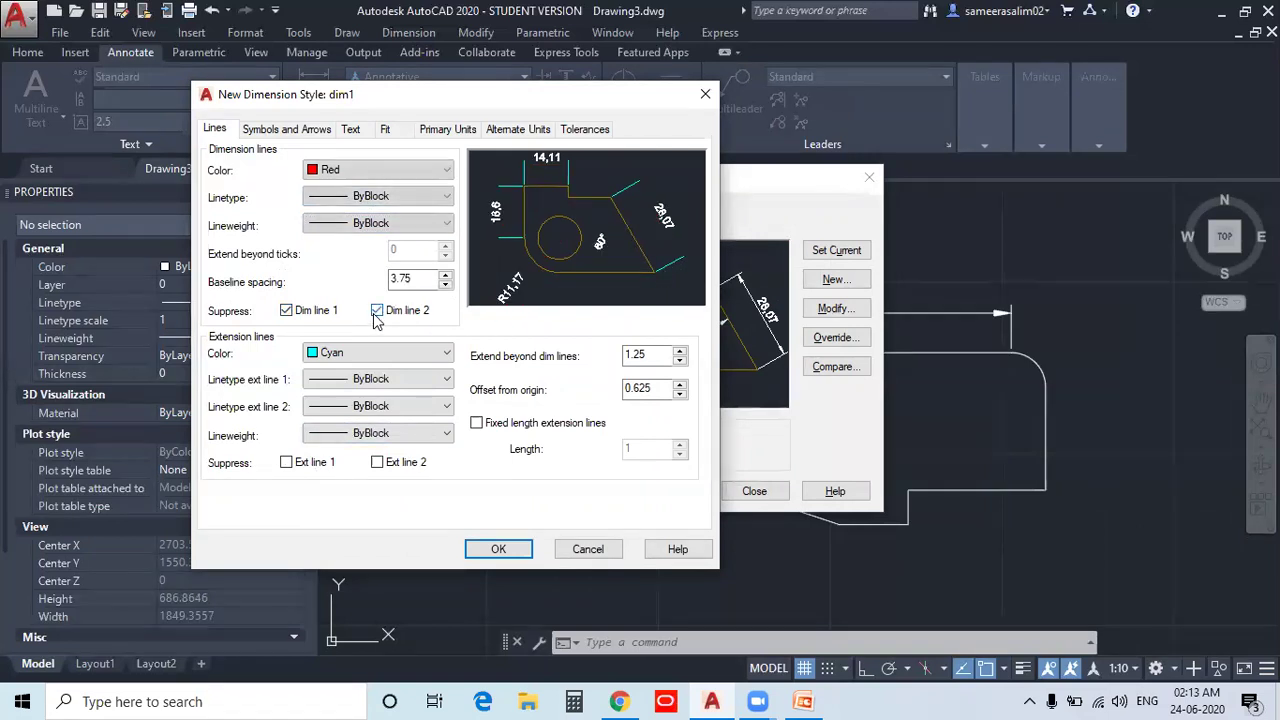
{"action": "left_click", "coordinate": [287, 462]}
{"action": "left_click", "coordinate": [377, 462]}
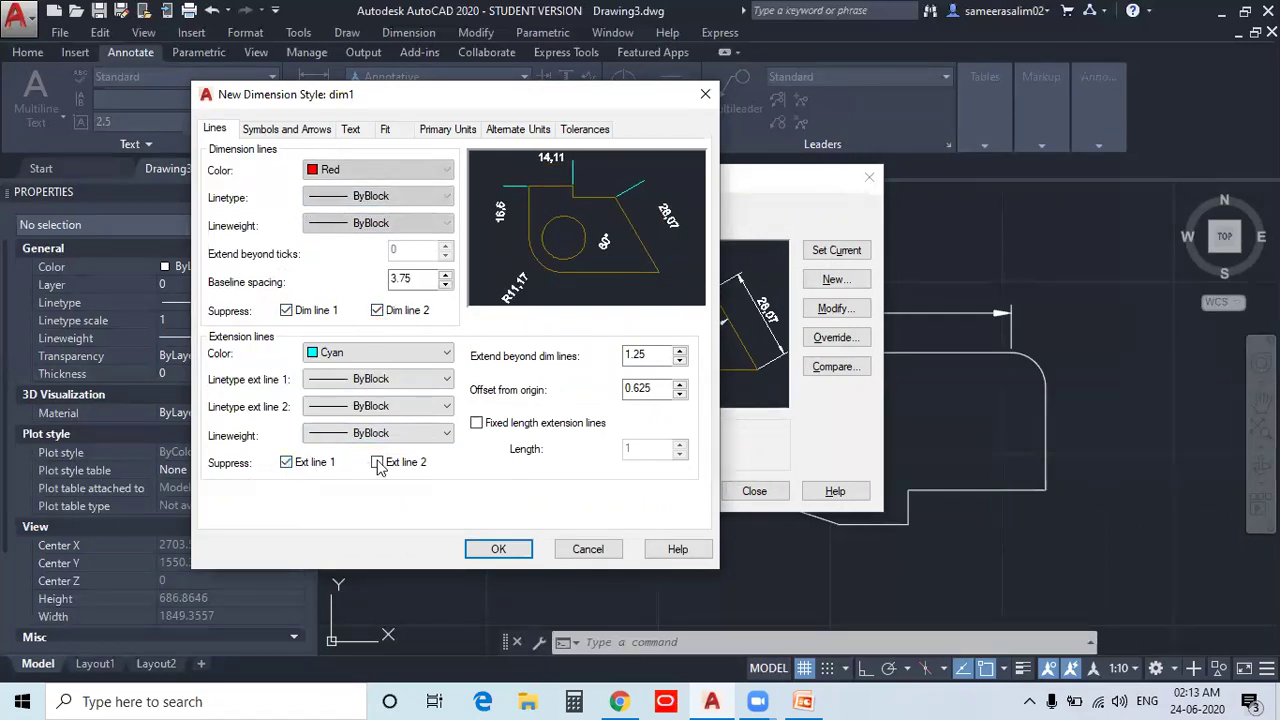
{"action": "left_click", "coordinate": [287, 311]}
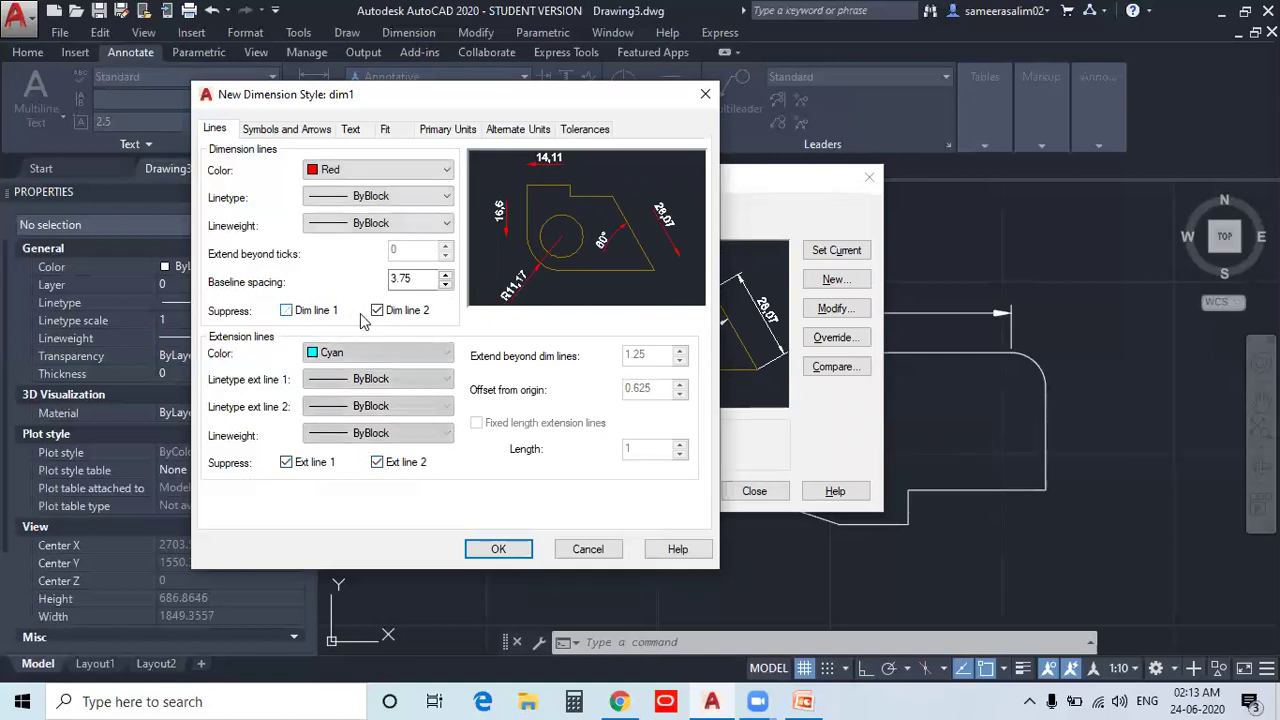
{"action": "left_click", "coordinate": [378, 311]}
{"action": "left_click", "coordinate": [287, 462]}
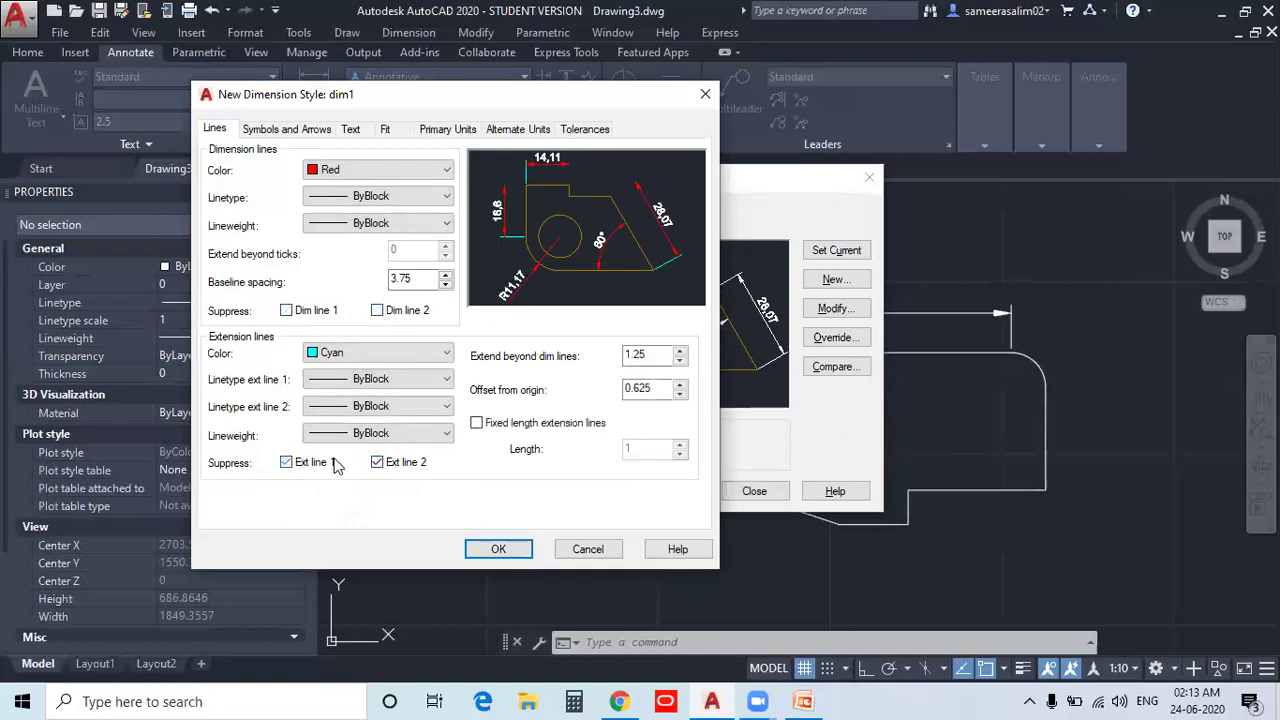
- Unsuppress extension line 2 and set Extend beyond dim lines to 5
{"action": "left_click", "coordinate": [377, 462]}
{"action": "double_click", "coordinate": [650, 355]}
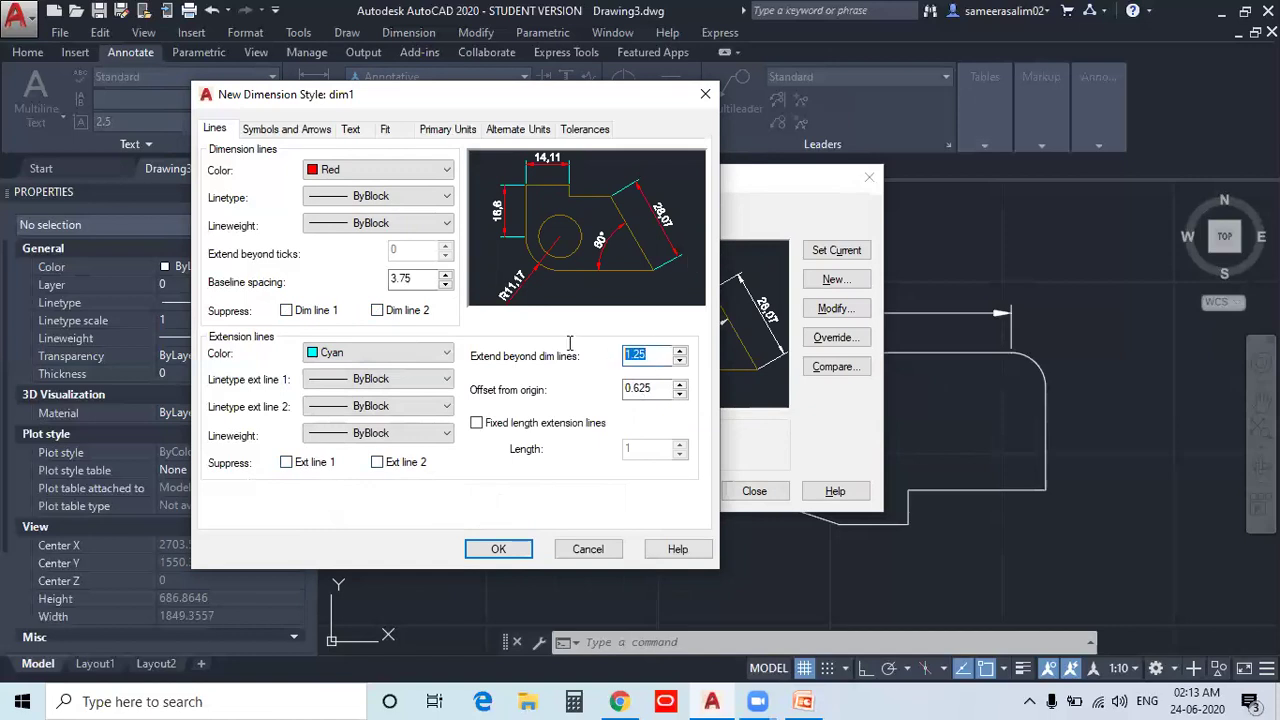
{"action": "type", "text": "5"}
{"action": "left_click", "coordinate": [665, 388]}
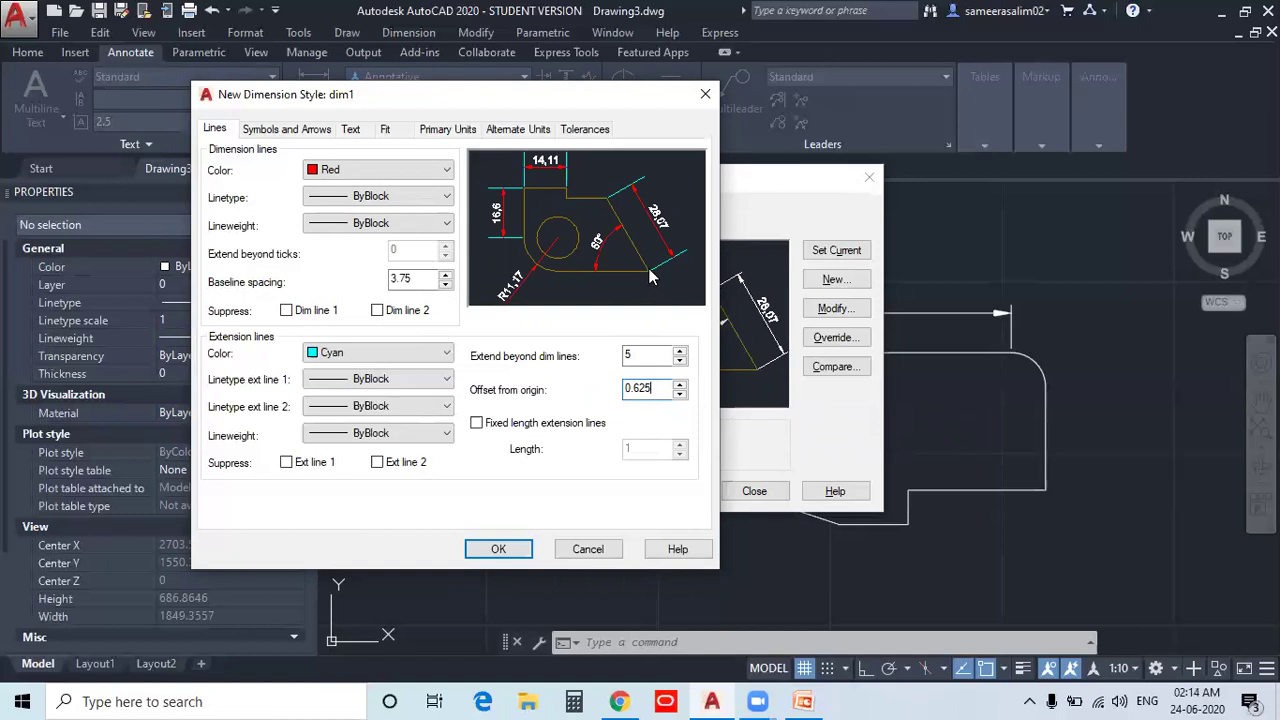
- Set Offset from origin to 10, after briefly entering 30
{"action": "left_click_drag", "start_coordinate": [658, 390], "coordinate": [627, 392]}
{"action": "type", "text": "30"}
{"action": "left_click", "coordinate": [658, 356]}
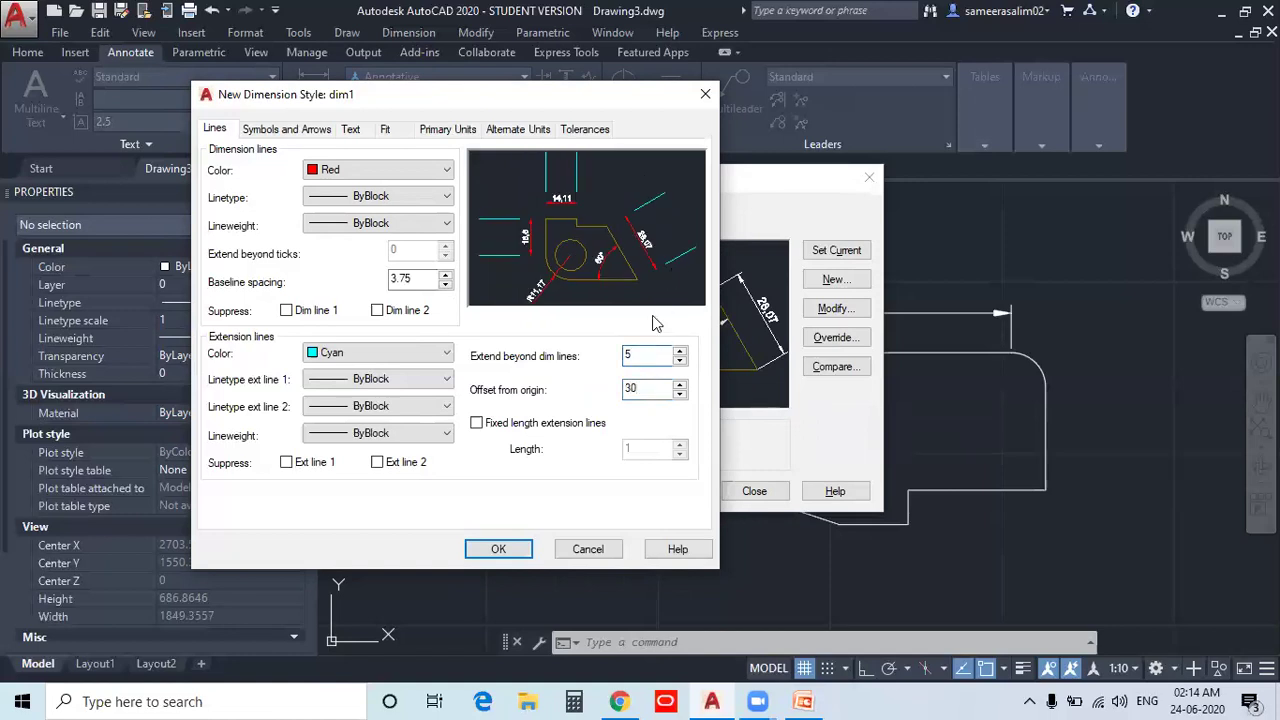
{"action": "left_click_drag", "start_coordinate": [646, 393], "coordinate": [606, 396]}
{"action": "type", "text": "10"}
{"action": "left_click", "coordinate": [643, 358]}
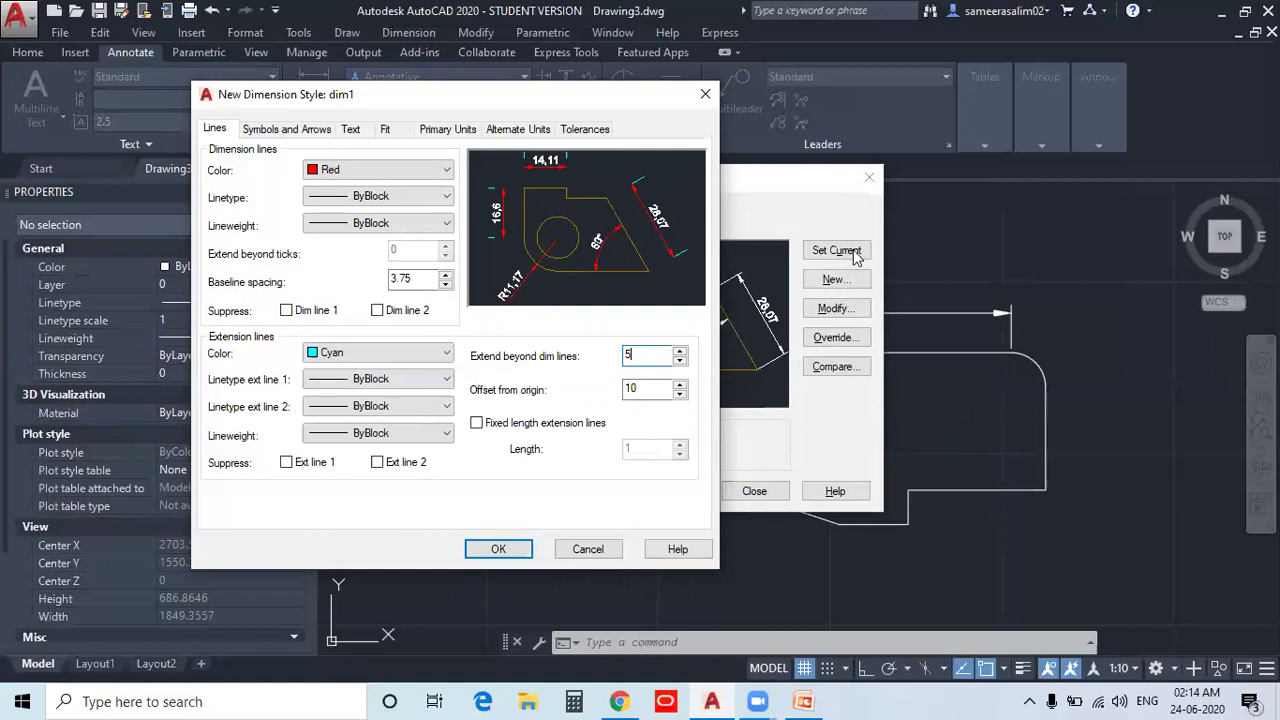
- Give dim1 extension lines extend 1, origin offset 5 and fixed length 1, then save
{"action": "key", "text": "Tab"}
{"action": "key", "text": "shift+Tab"}
{"action": "type", "text": "1"}
{"action": "key", "text": "Tab"}
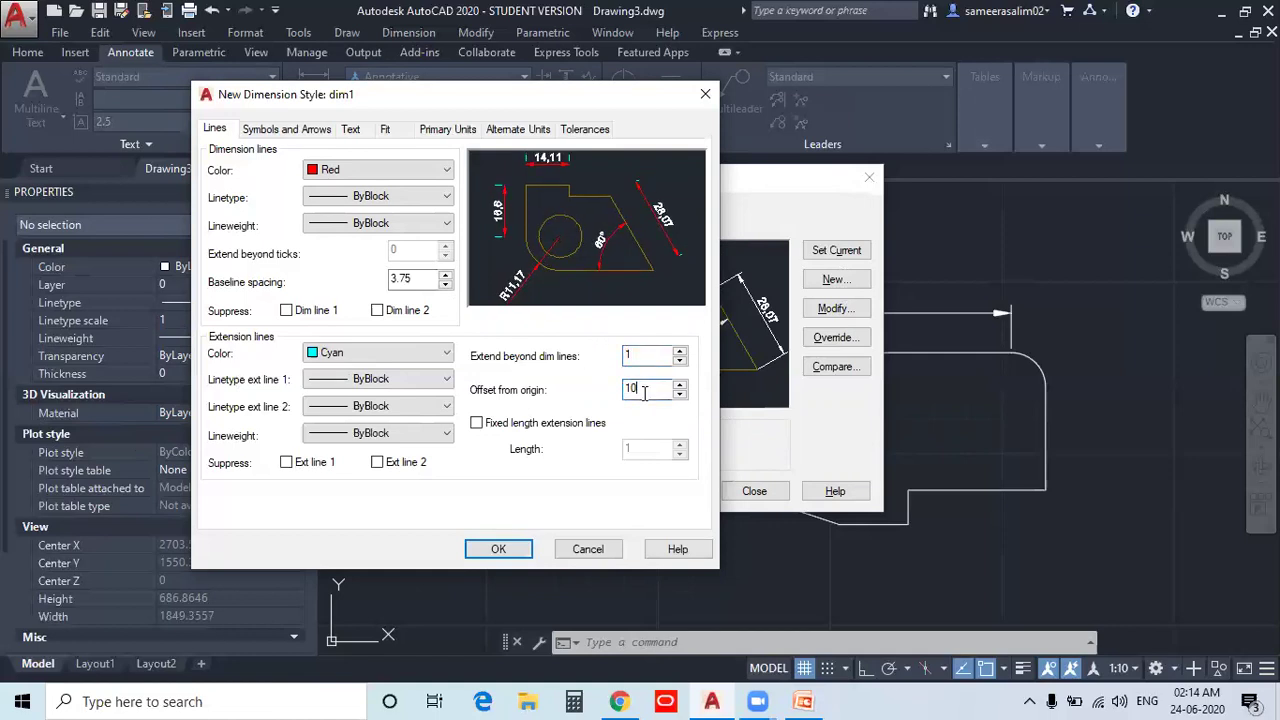
{"action": "type", "text": "5"}
{"action": "left_click", "coordinate": [652, 357]}
{"action": "left_click", "coordinate": [545, 430]}
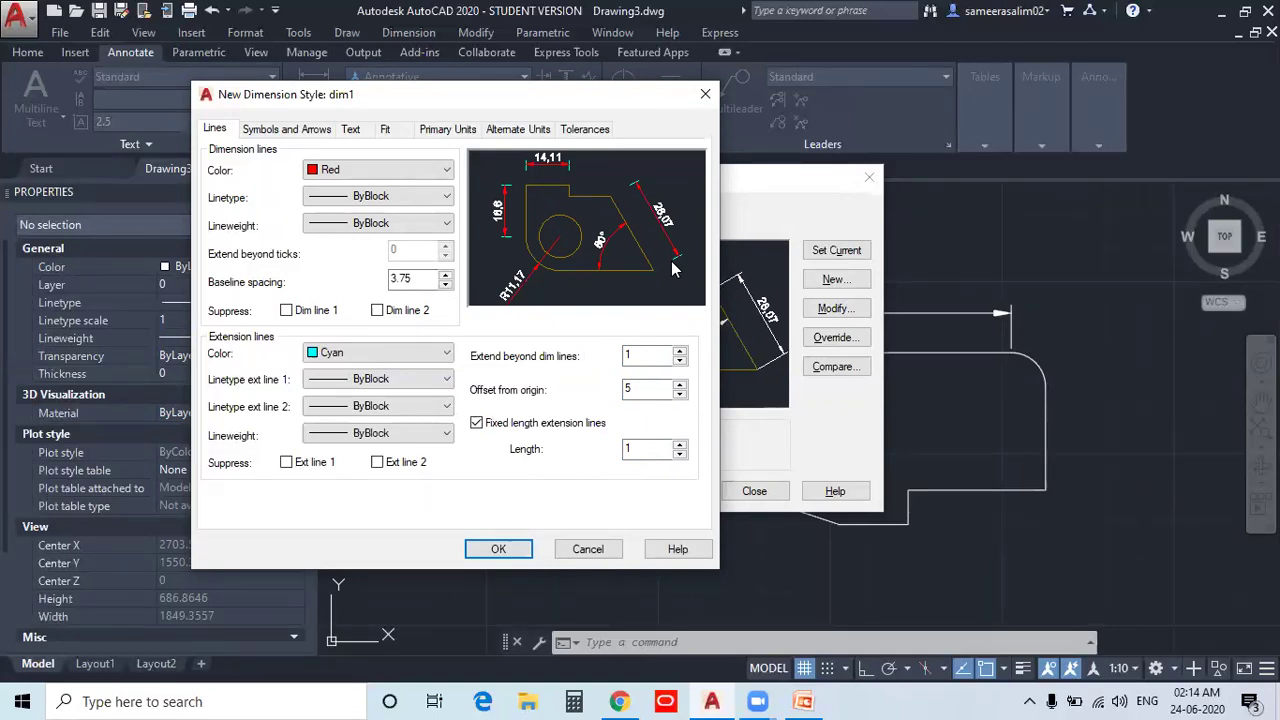
{"action": "double_click", "coordinate": [650, 449]}
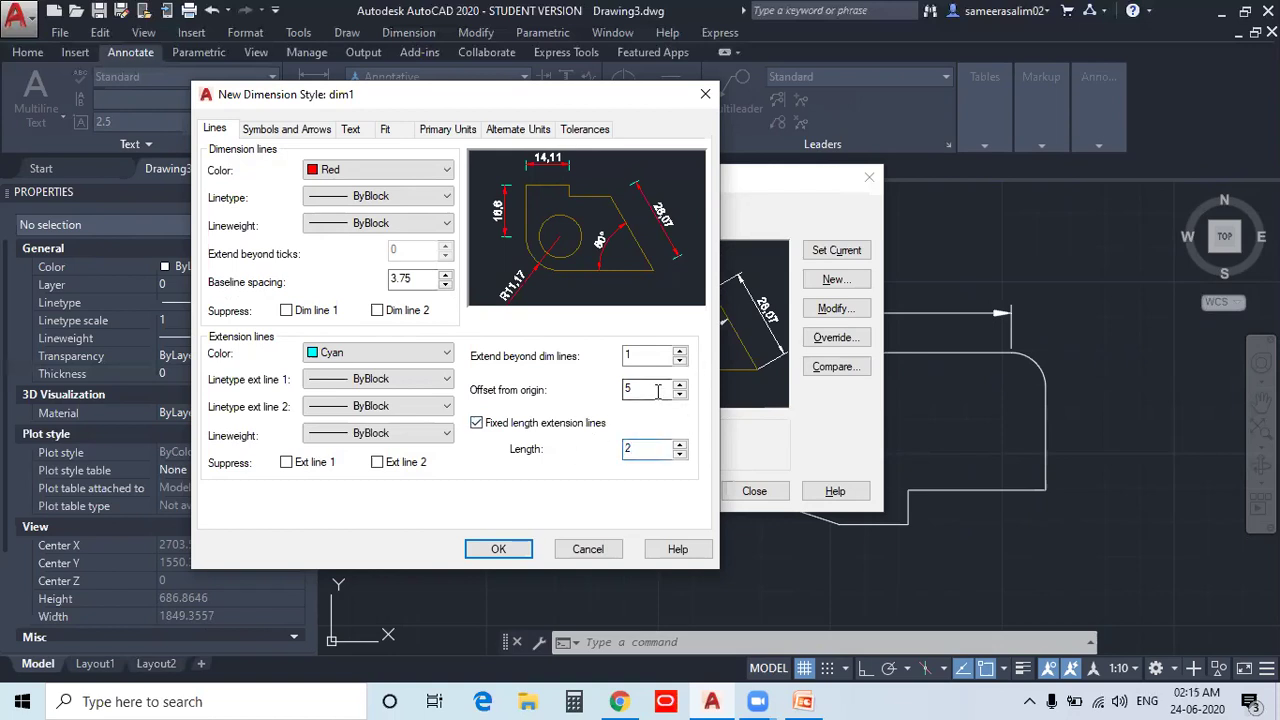
{"action": "double_click", "coordinate": [645, 447]}
{"action": "left_click", "coordinate": [500, 549]}
- Make dim1 the current style and close the Dimension Style Manager
{"action": "left_click", "coordinate": [832, 252]}
{"action": "left_click", "coordinate": [752, 491]}
{"action": "scroll", "coordinate": [990, 480], "scroll_direction": "down", "scroll_amount": 5}
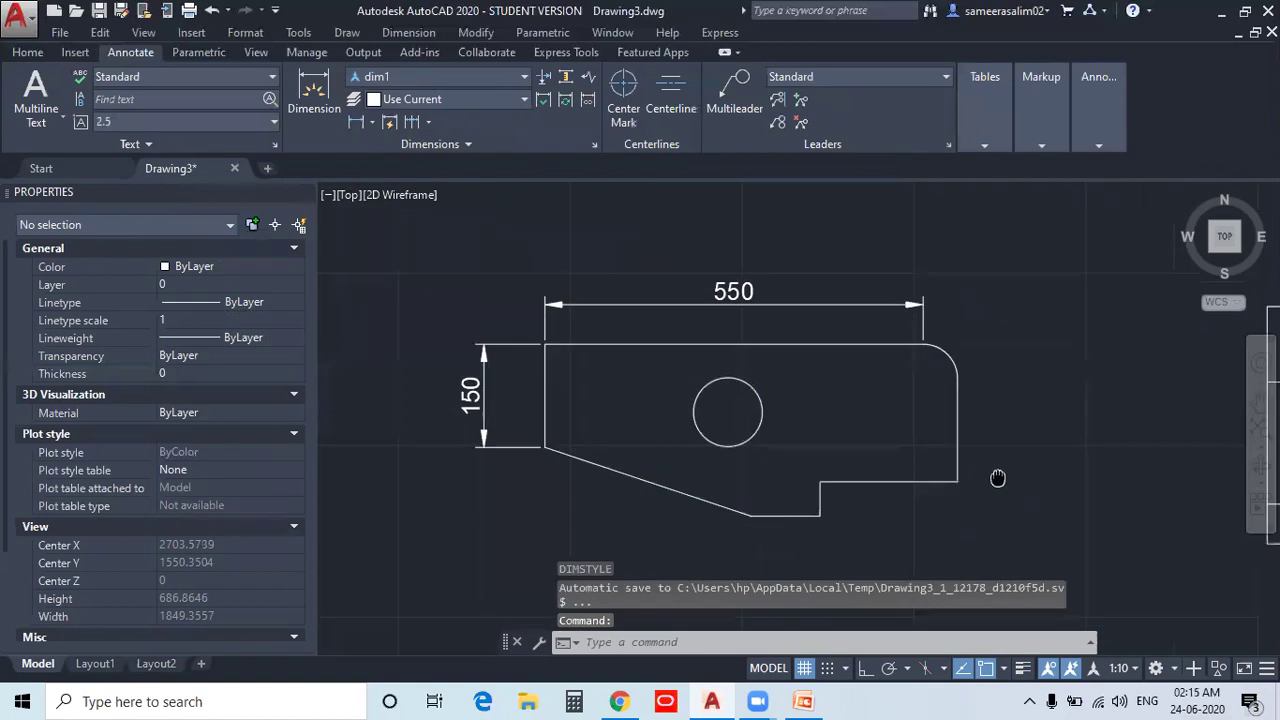
{"action": "scroll", "coordinate": [644, 427], "scroll_direction": "up", "scroll_amount": 5}
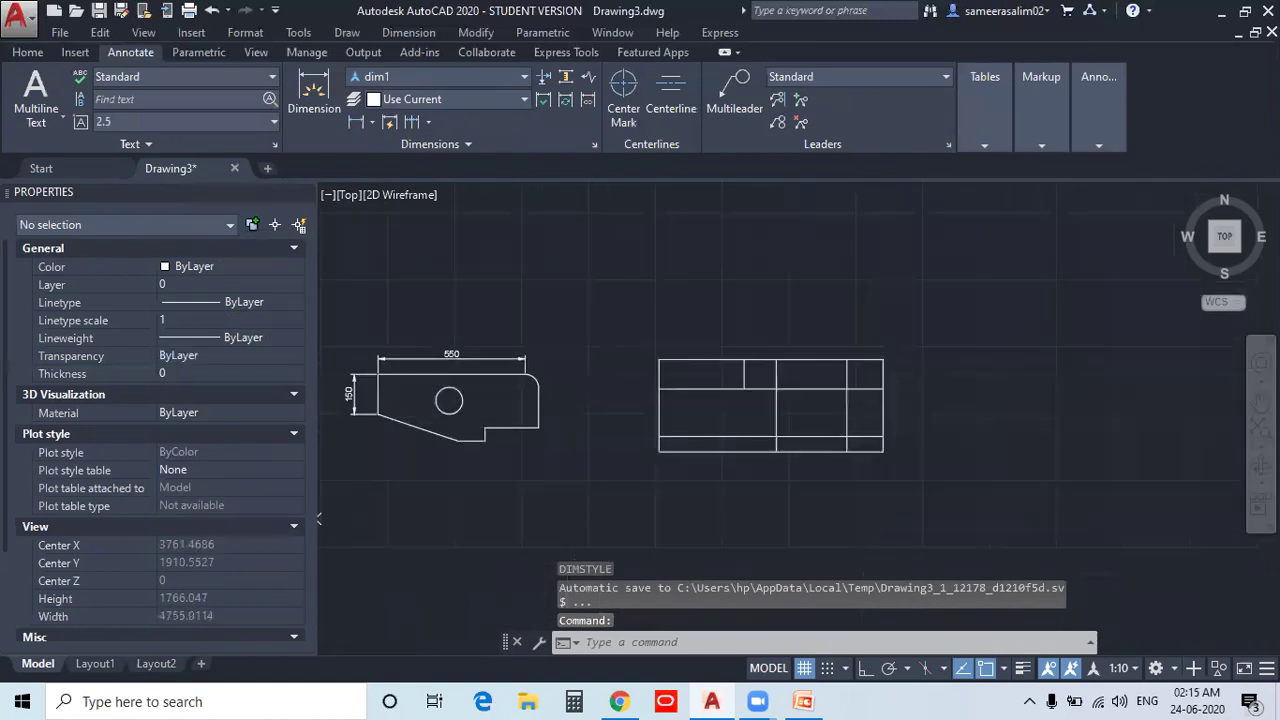
- Place the 109,84 vertical dimension from the top-right corner of the rectangle
{"action": "left_click", "coordinate": [330, 112]}
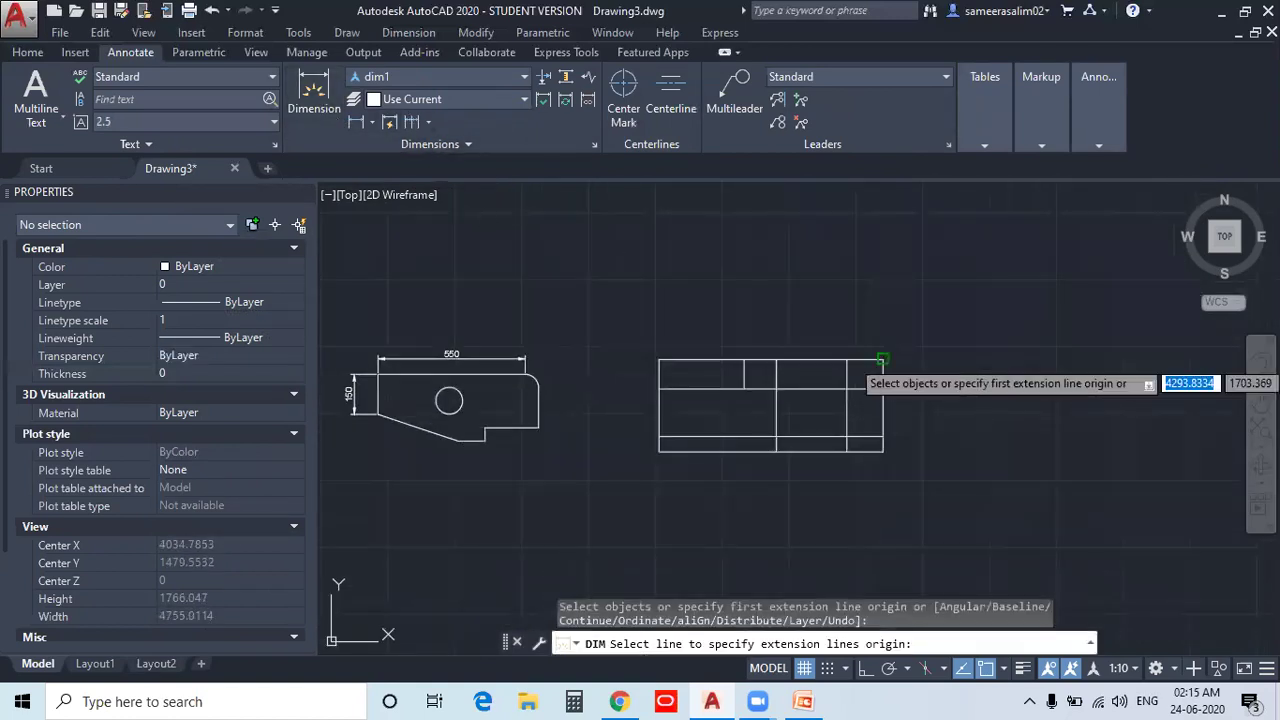
{"action": "left_click", "coordinate": [885, 368]}
{"action": "left_click", "coordinate": [885, 362]}
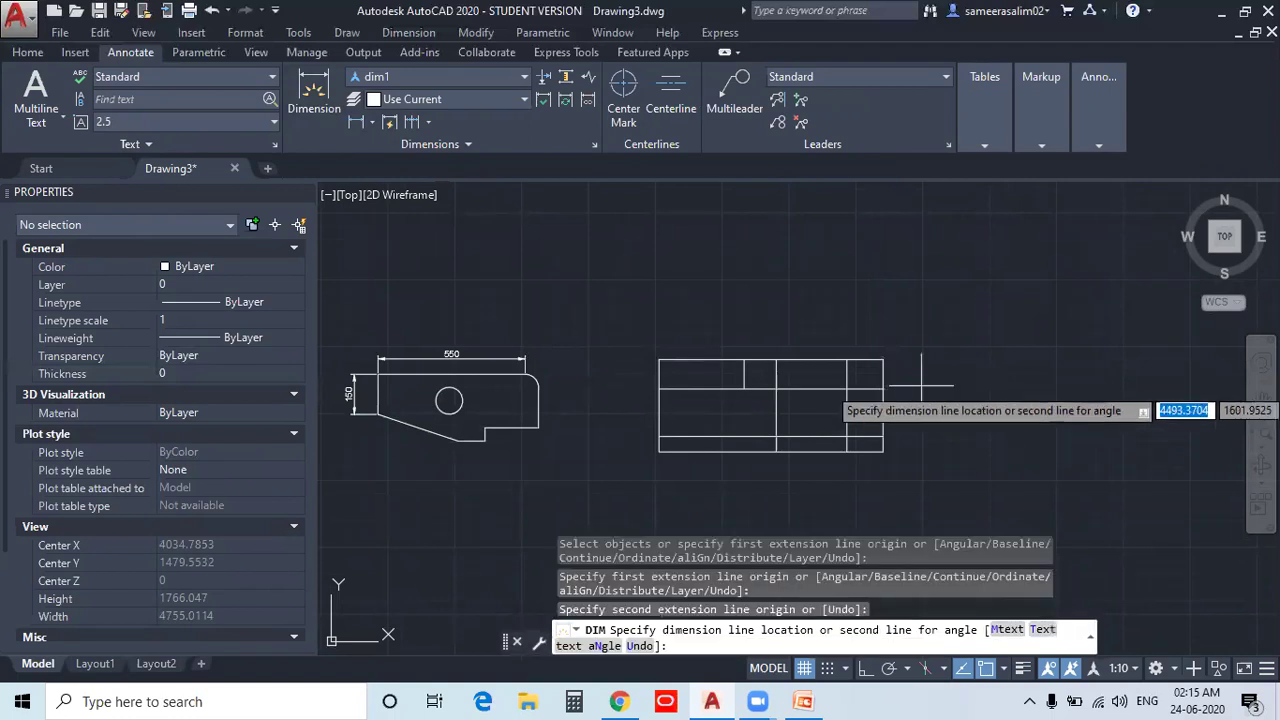
{"action": "left_click", "coordinate": [900, 420]}
{"action": "scroll", "coordinate": [850, 400], "scroll_direction": "up", "scroll_amount": 5}
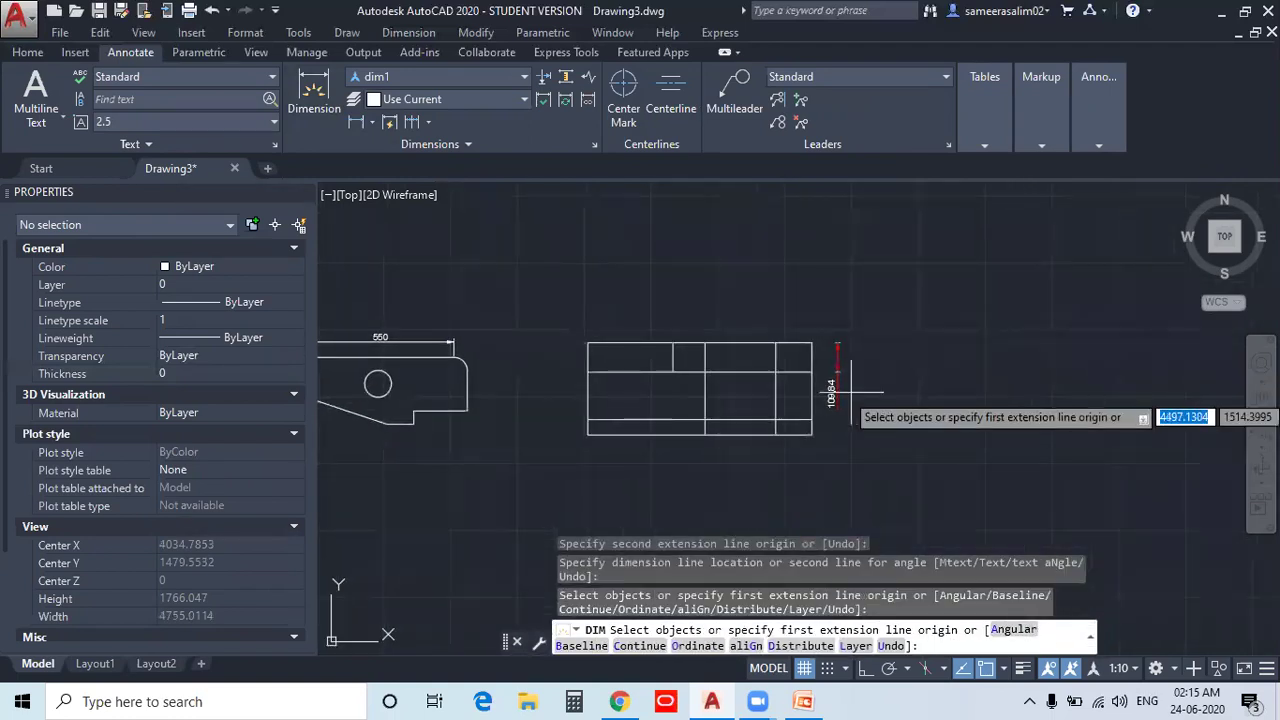
{"action": "scroll", "coordinate": [775, 380], "scroll_direction": "up", "scroll_amount": 2}
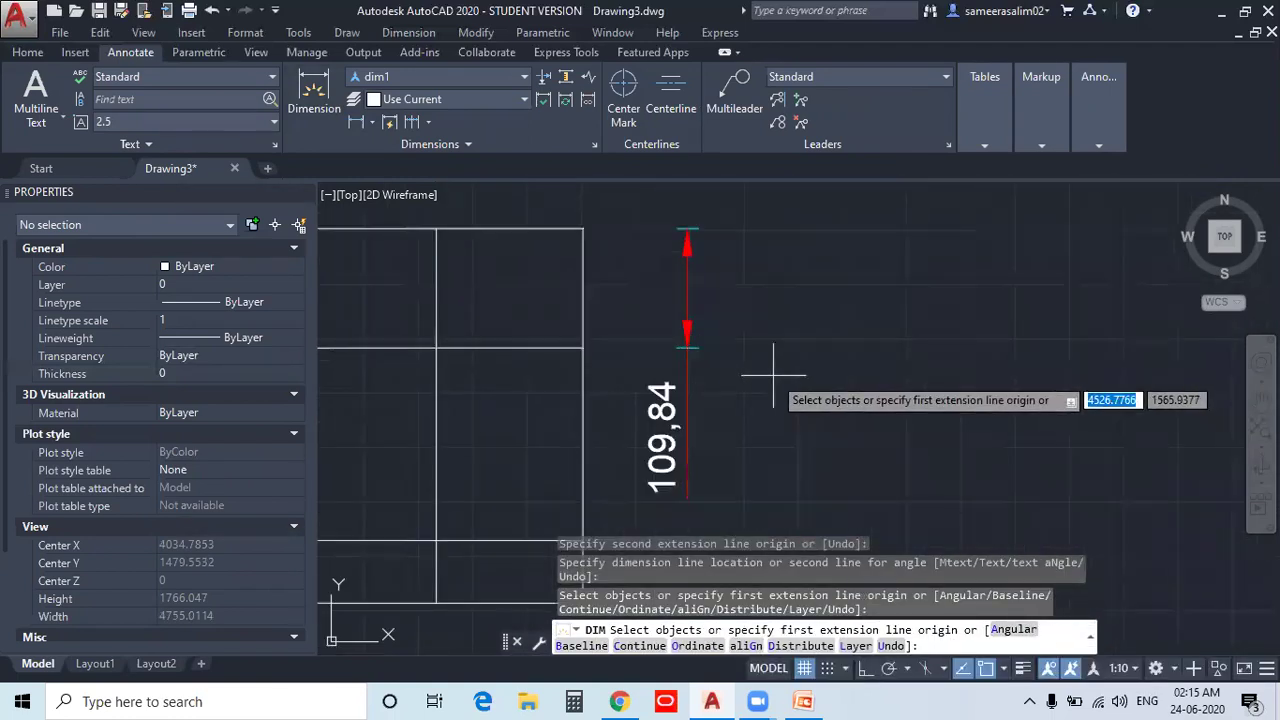
- Add baseline dimensions 287,28 and 345,06 below it, then end the command
{"action": "left_click", "coordinate": [405, 32]}
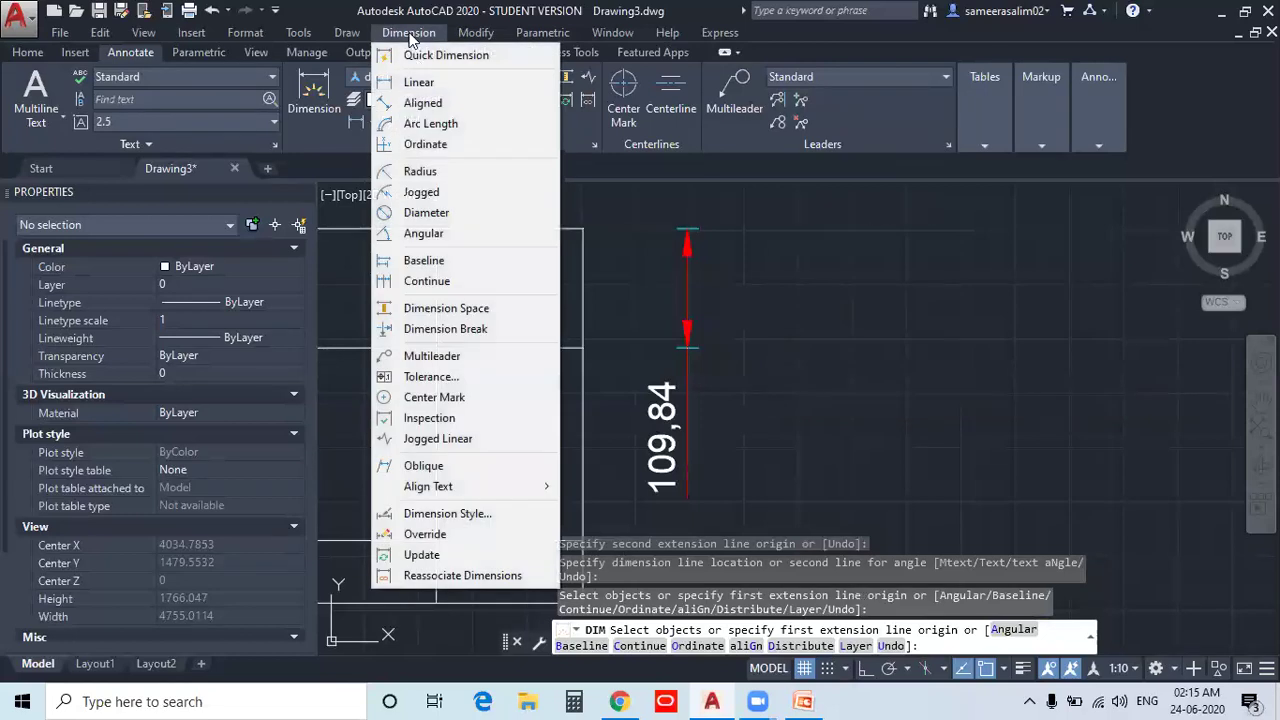
{"action": "left_click", "coordinate": [424, 261]}
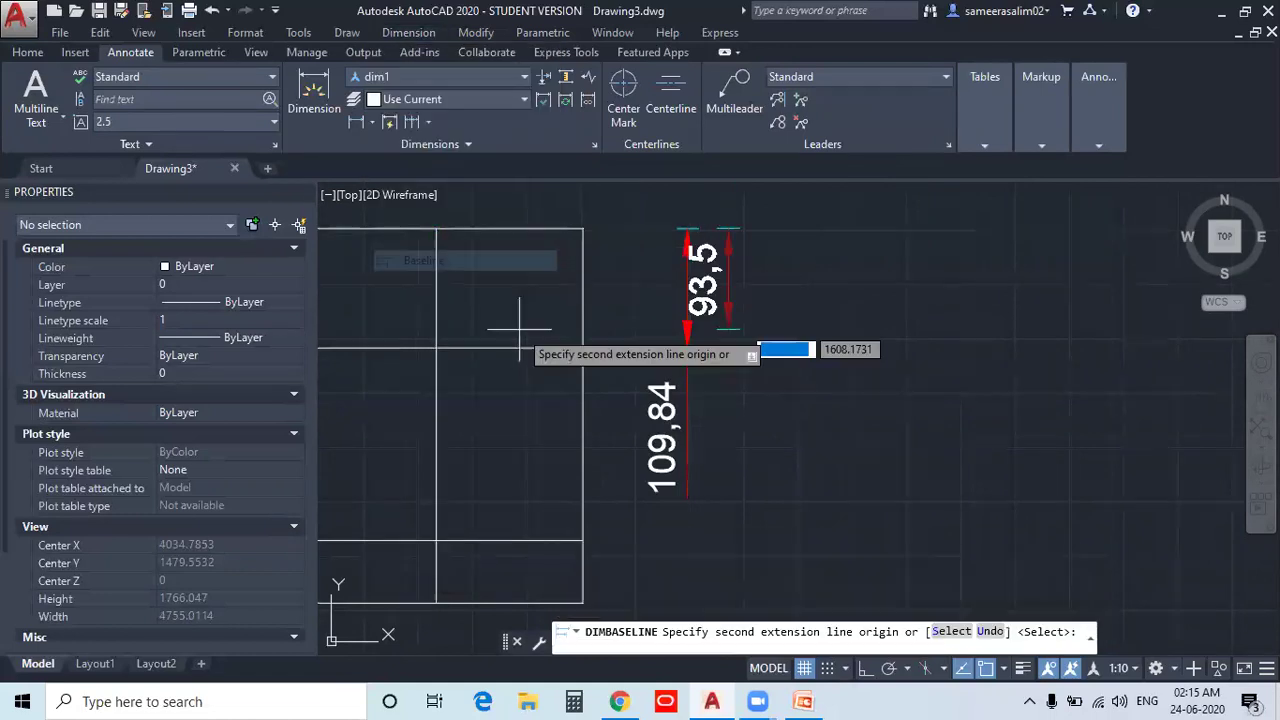
{"action": "left_click", "coordinate": [583, 541]}
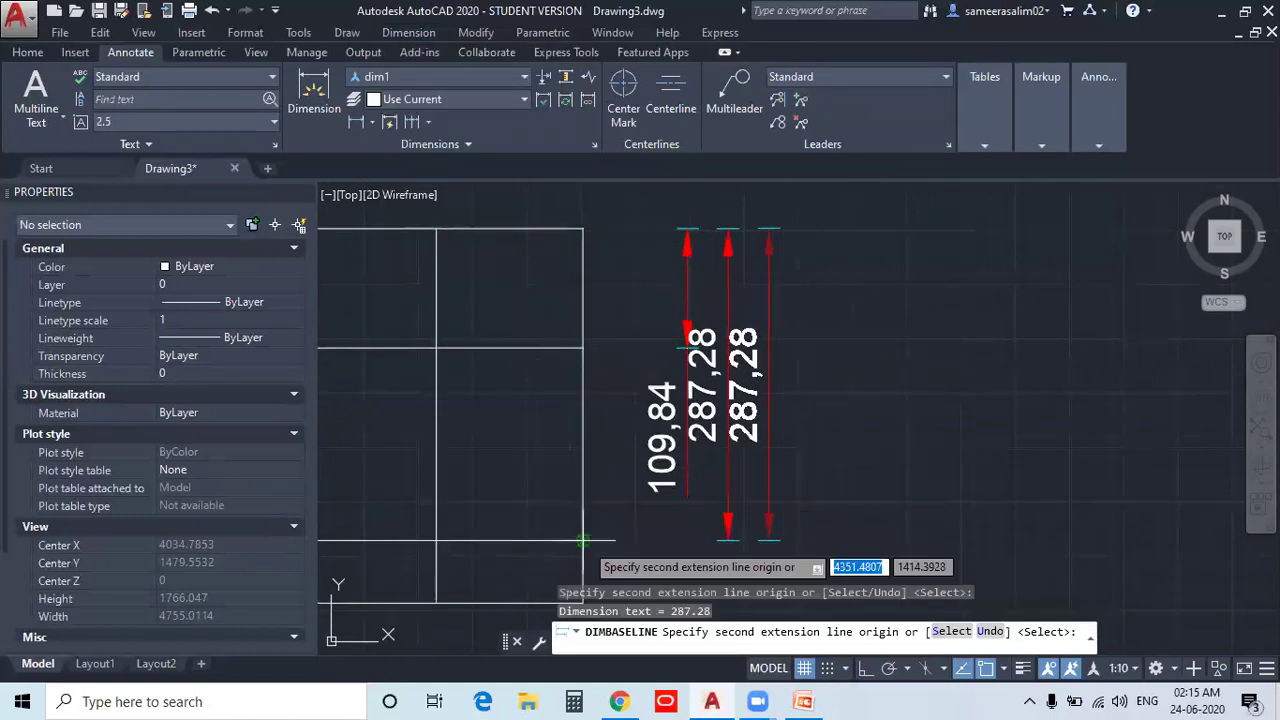
{"action": "middle_click_drag", "start_coordinate": [586, 540], "coordinate": [589, 465]}
{"action": "left_click", "coordinate": [586, 529]}
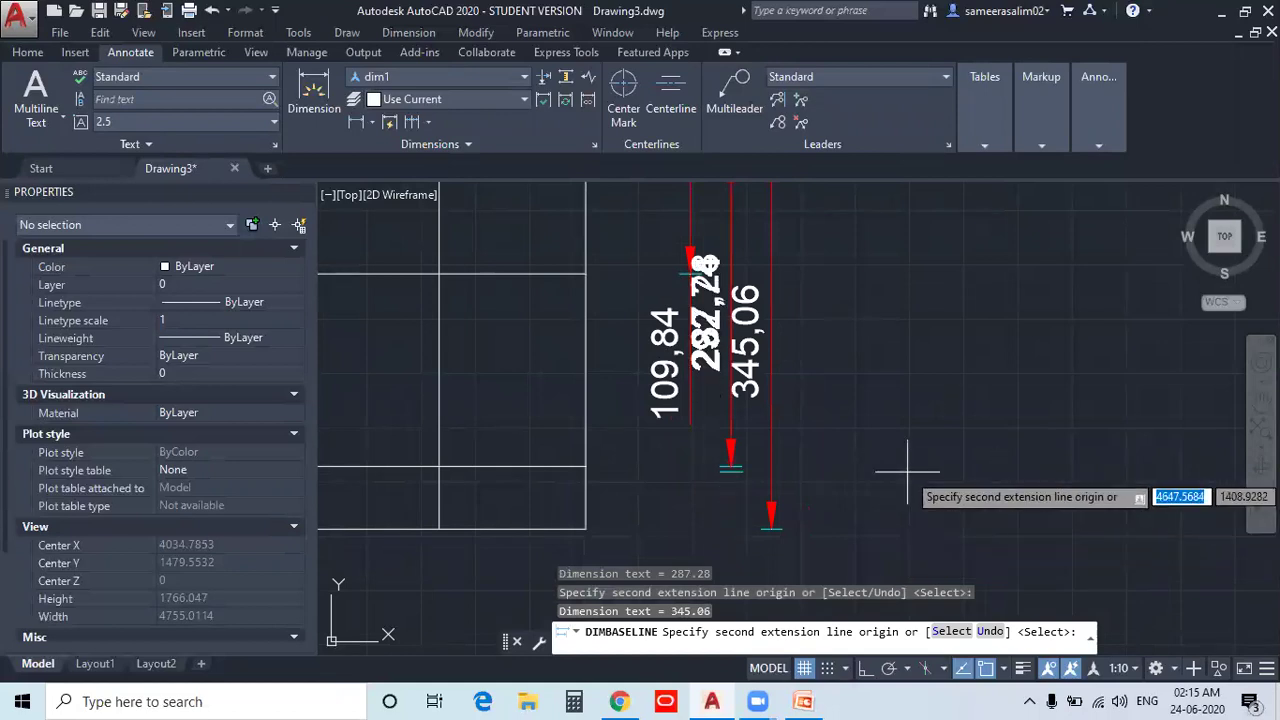
{"action": "scroll", "coordinate": [907, 470], "scroll_direction": "down", "scroll_amount": 2}
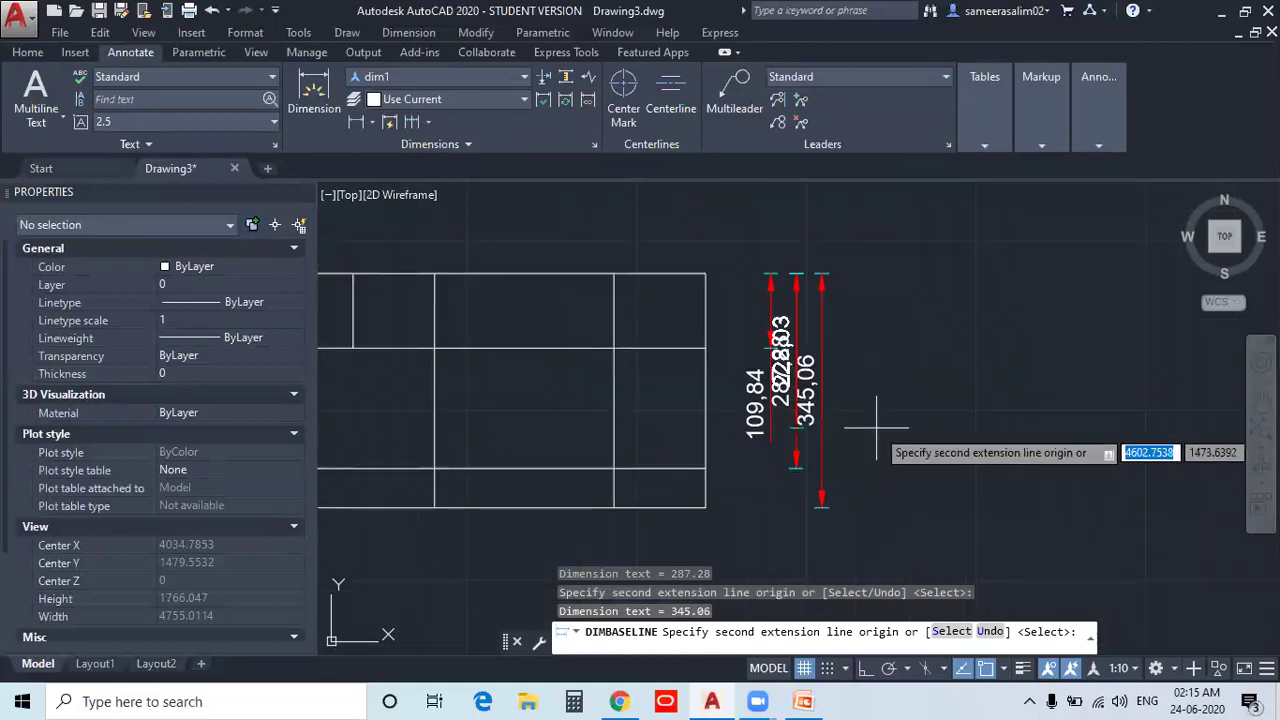
{"action": "key", "text": "Escape"}
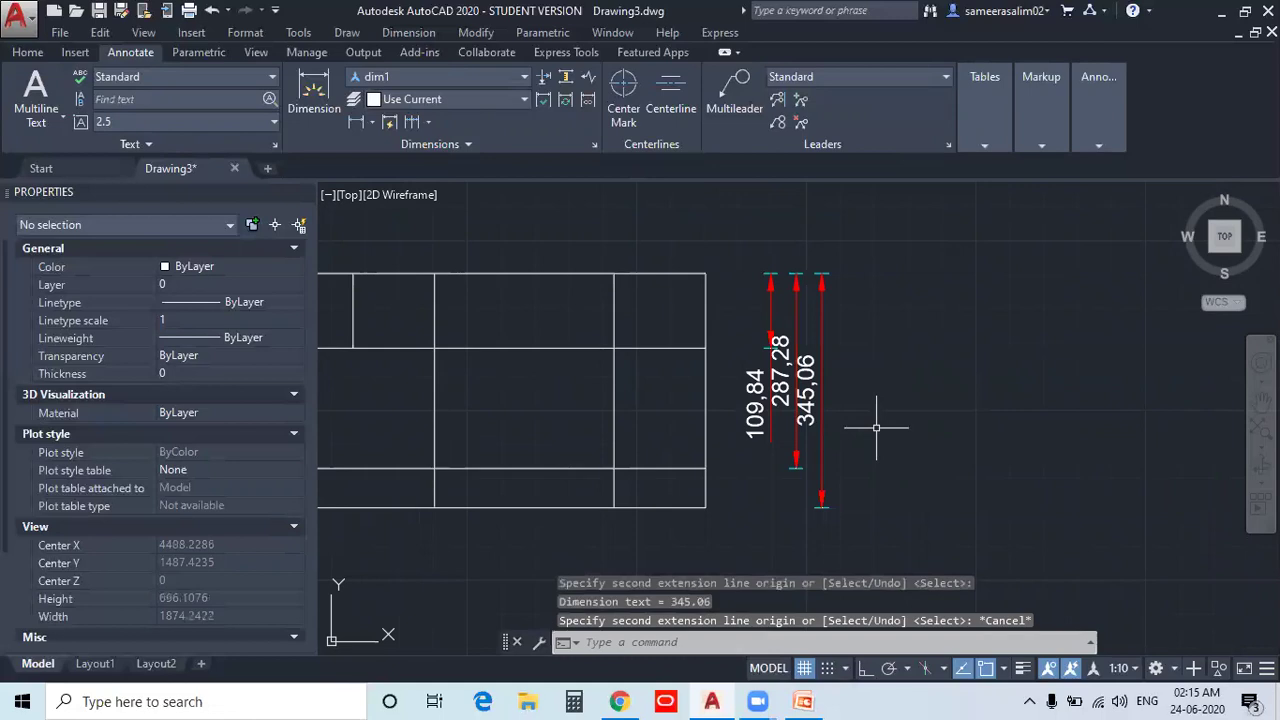
- Change dim1's baseline spacing from 3.75 to 5 and apply the change
{"action": "middle_click_drag", "start_coordinate": [876, 428], "coordinate": [950, 423]}
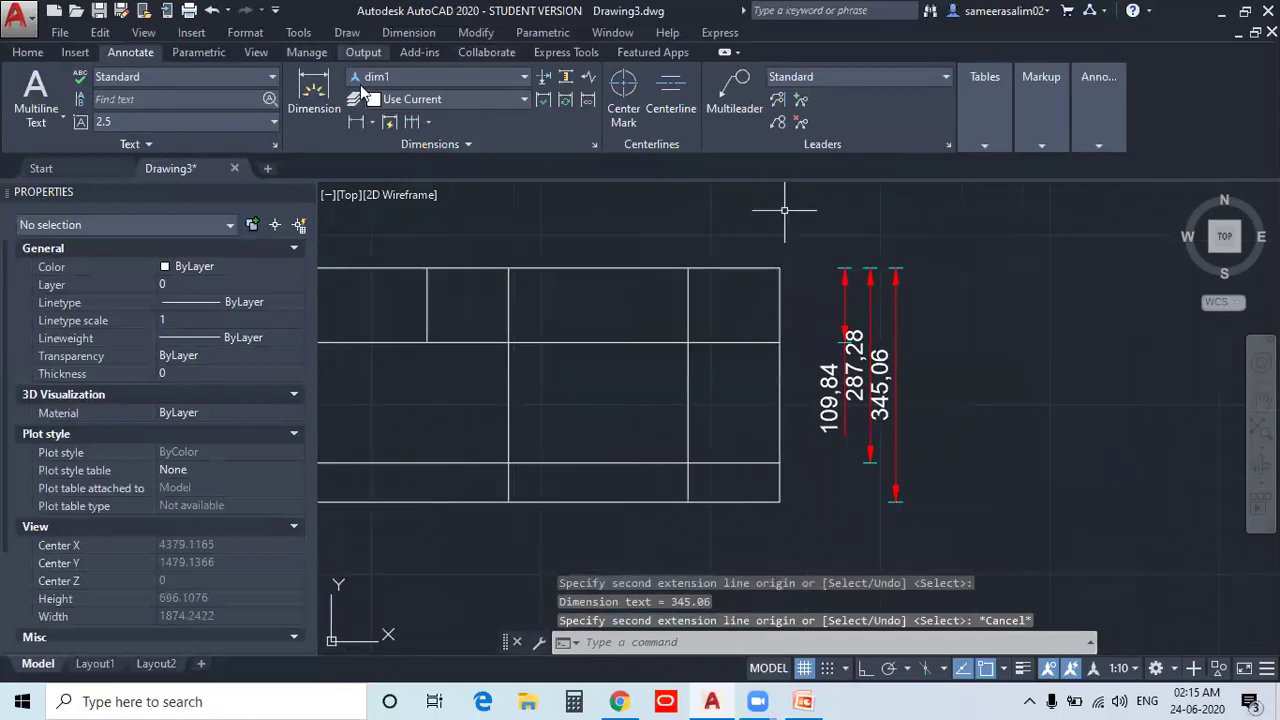
{"action": "type", "text": "d"}
{"action": "key", "text": "Return"}
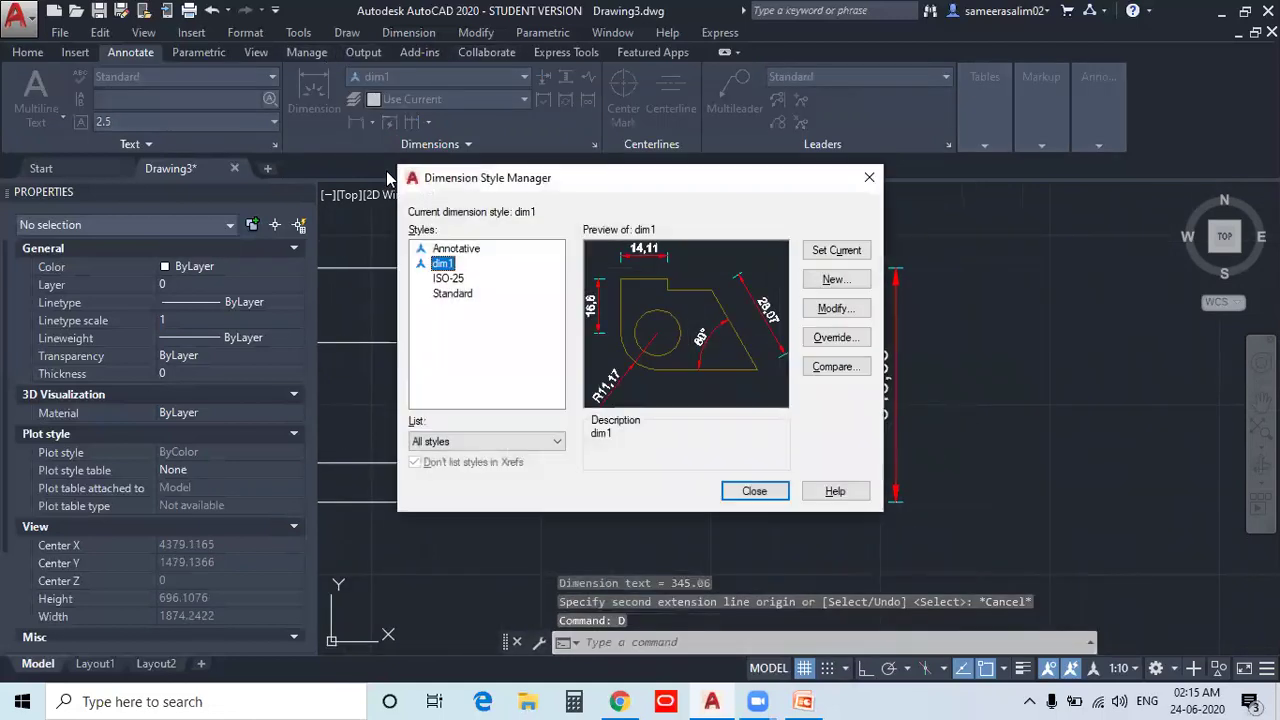
{"action": "left_click", "coordinate": [843, 311]}
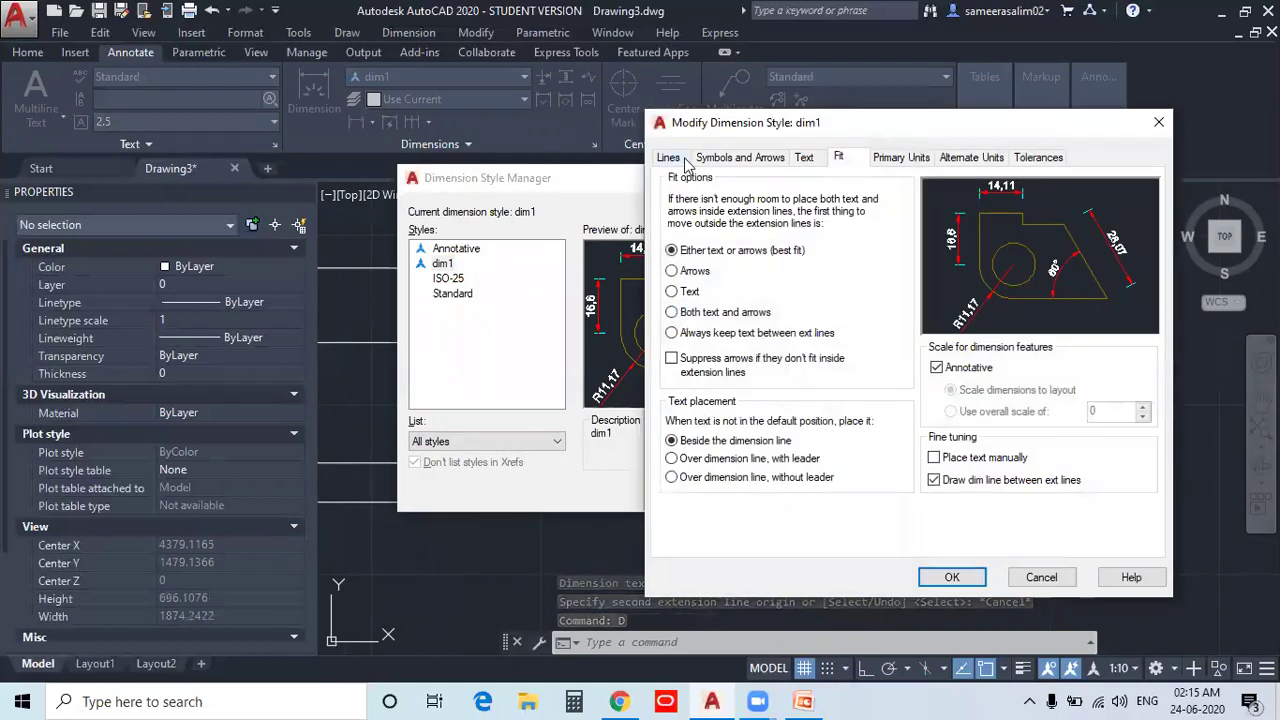
{"action": "left_click", "coordinate": [668, 158]}
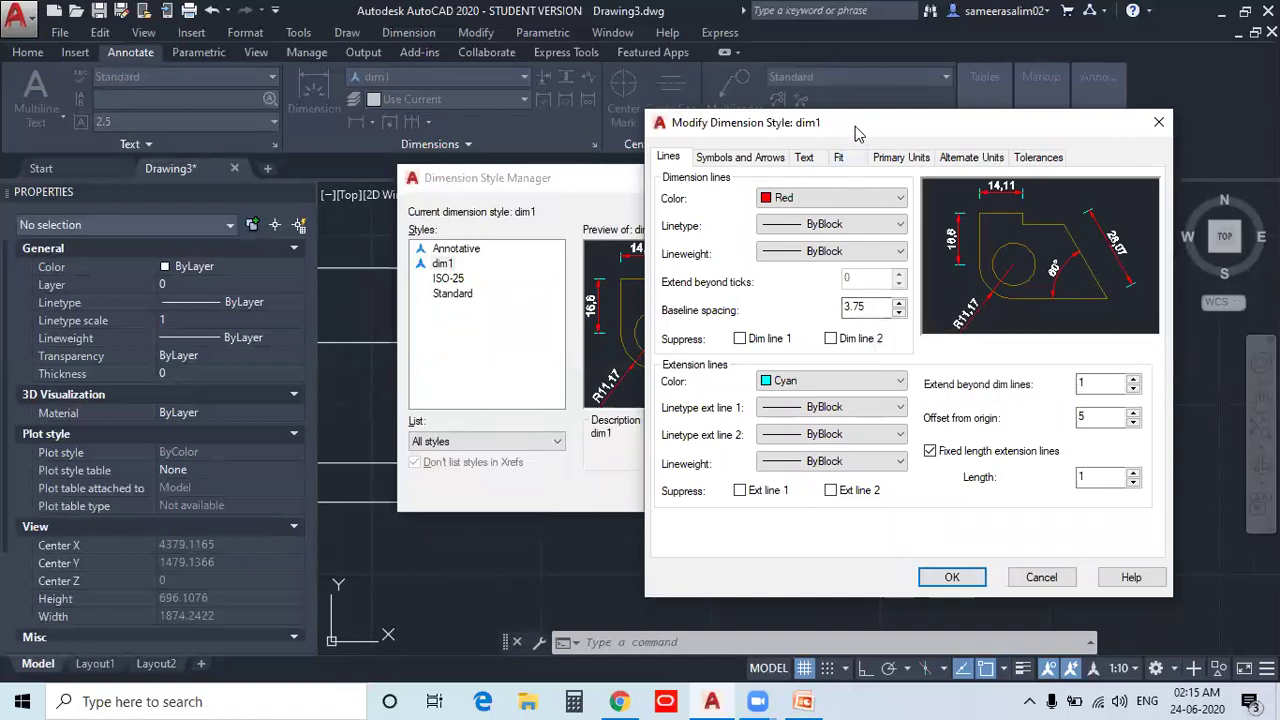
{"action": "left_click_drag", "start_coordinate": [856, 124], "coordinate": [566, 279]}
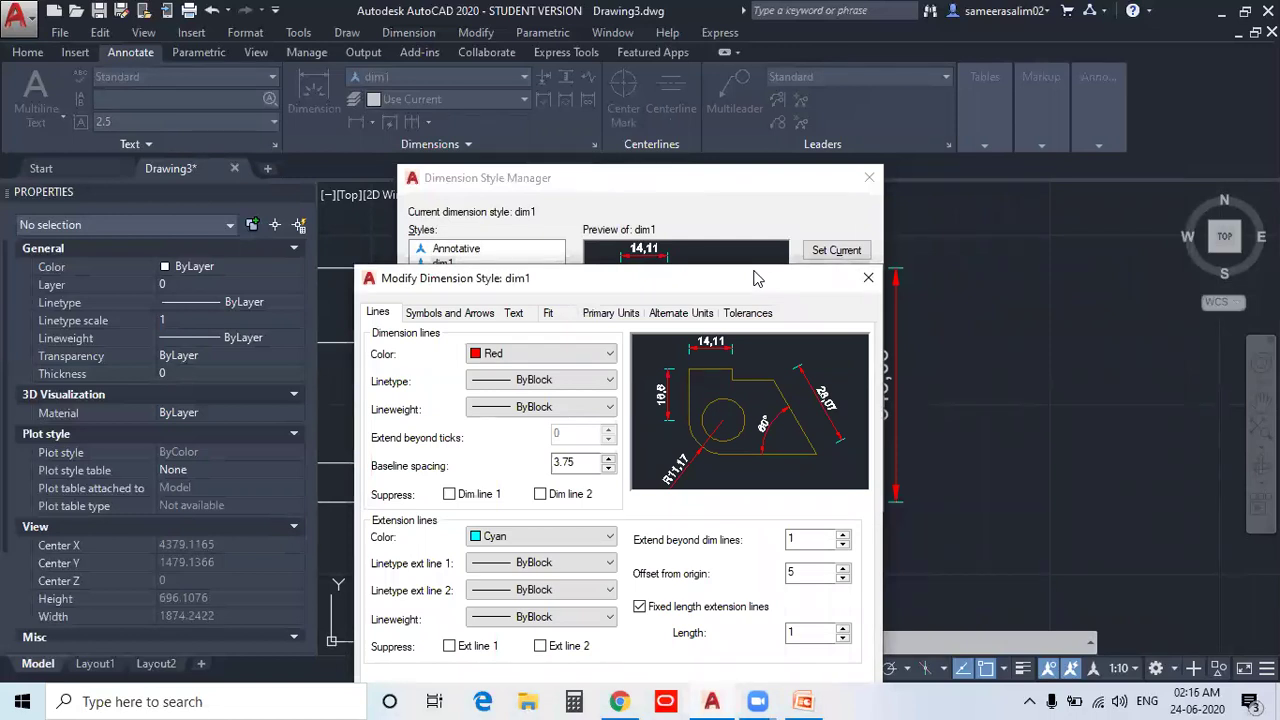
{"action": "left_click_drag", "start_coordinate": [761, 276], "coordinate": [811, 160]}
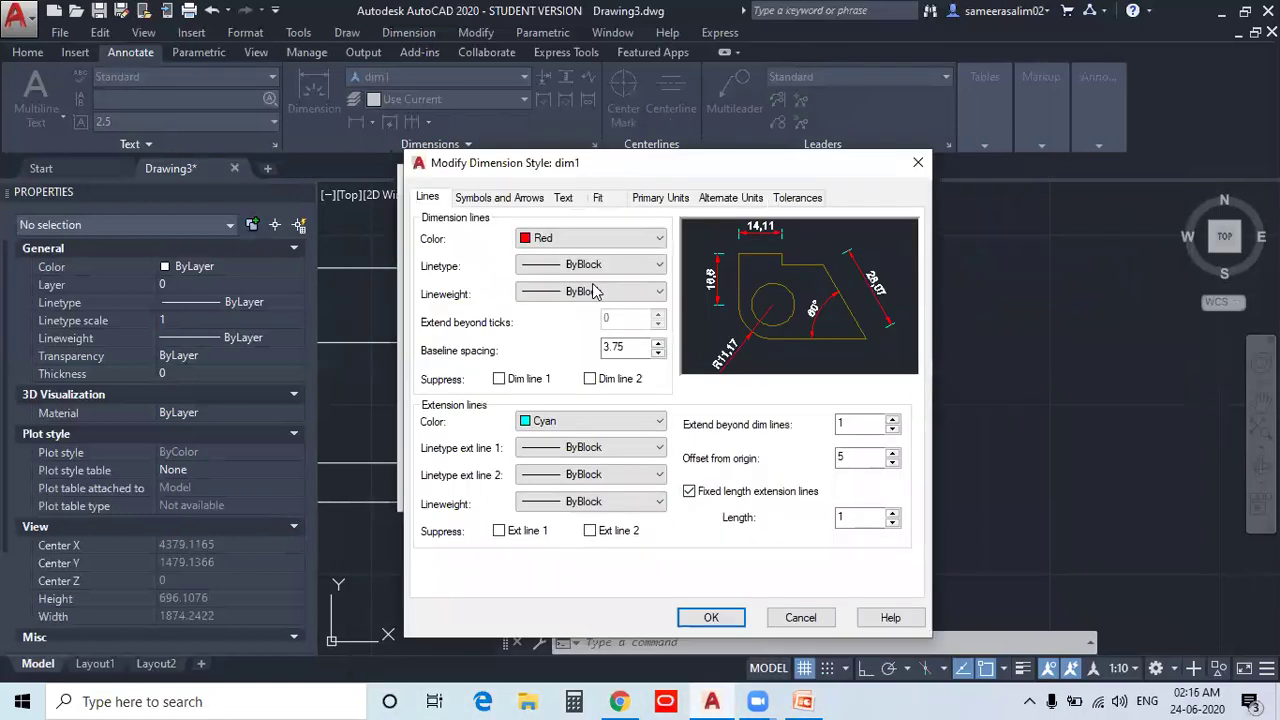
{"action": "double_click", "coordinate": [633, 347]}
{"action": "type", "text": "5"}
{"action": "left_click_drag", "start_coordinate": [630, 348], "coordinate": [560, 350]}
{"action": "left_click", "coordinate": [711, 618]}
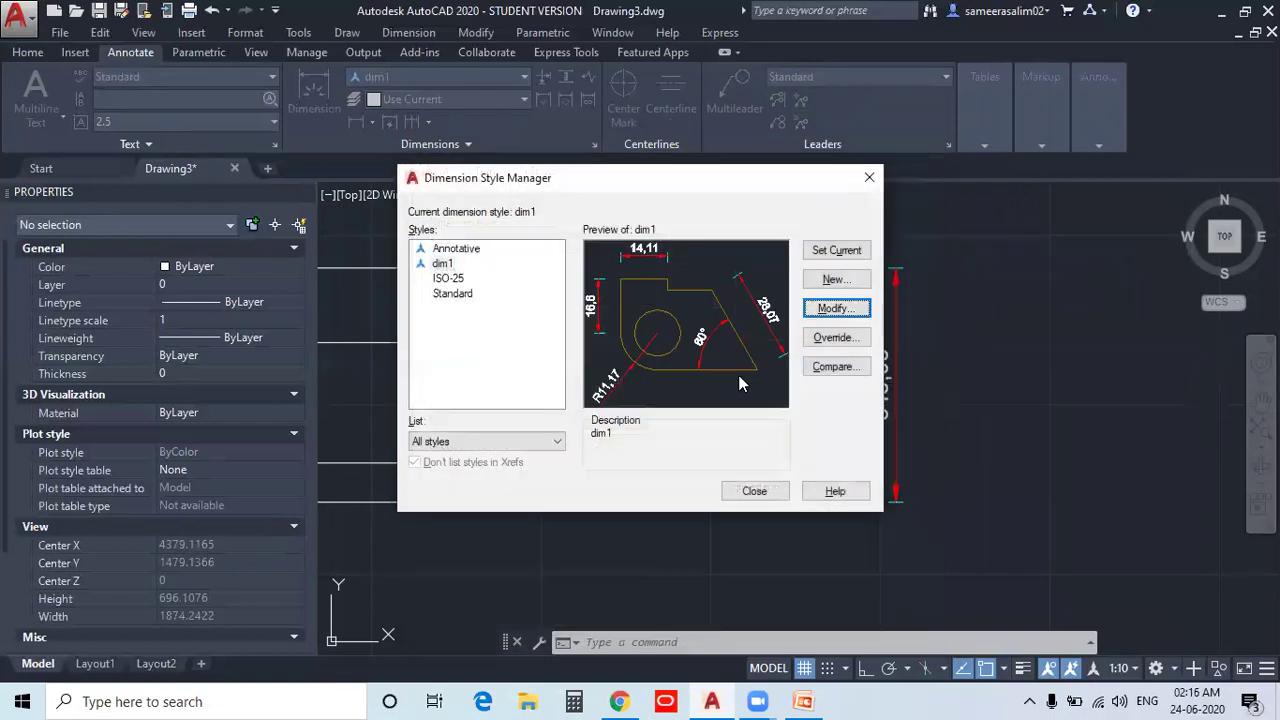
- Close the style manager and delete the three existing vertical dimensions
{"action": "left_click", "coordinate": [755, 491]}
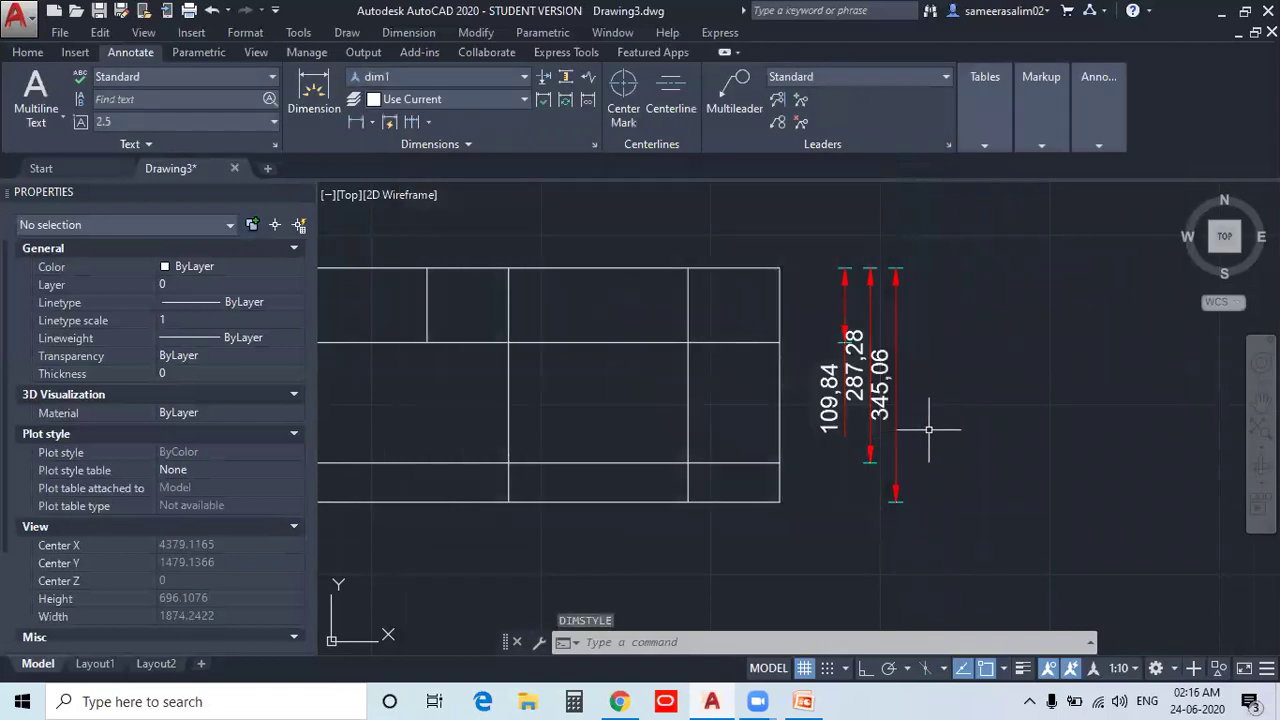
{"action": "left_click", "coordinate": [1000, 480]}
{"action": "left_click", "coordinate": [824, 352]}
{"action": "key", "text": "Delete"}
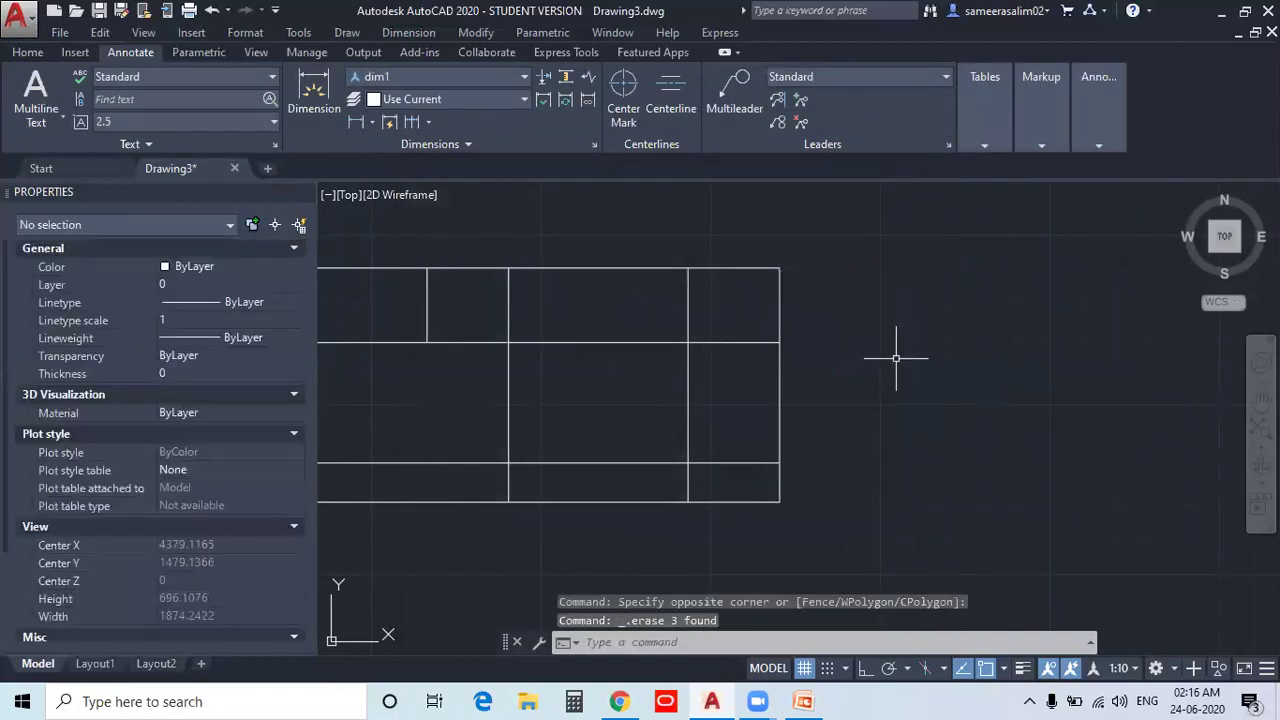
- Redraw the 109,84 dimension from the rectangle's top-right corner
{"action": "left_click", "coordinate": [314, 96]}
{"action": "left_click", "coordinate": [779, 268]}
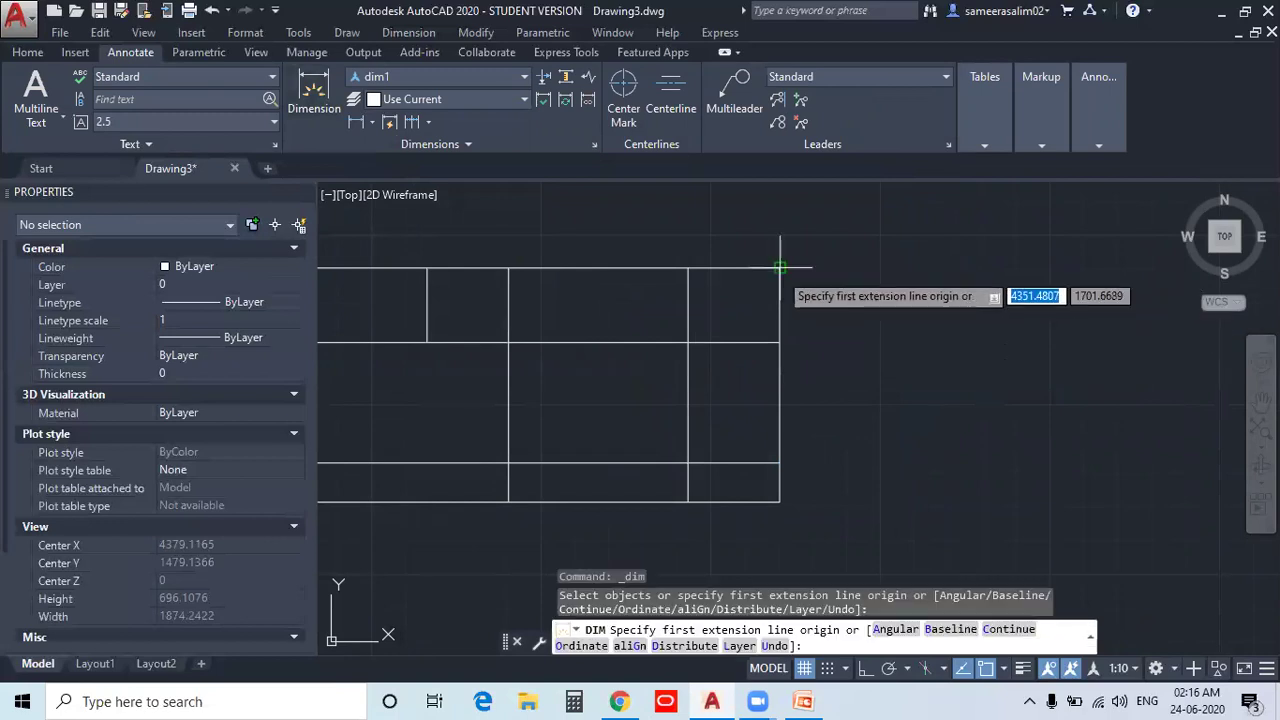
{"action": "left_click", "coordinate": [779, 342]}
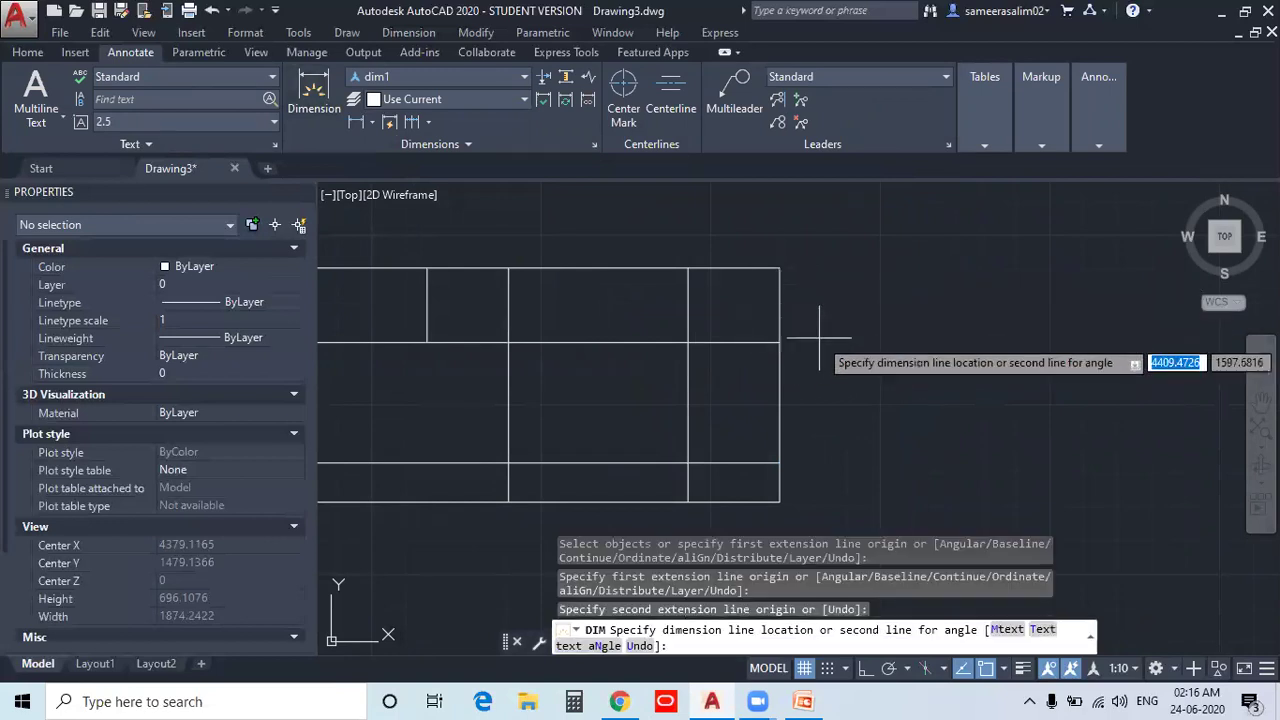
{"action": "left_click", "coordinate": [829, 340]}
- Add the 287,28 and 345,06 baseline dimensions with the wider spacing
{"action": "left_click", "coordinate": [408, 32]}
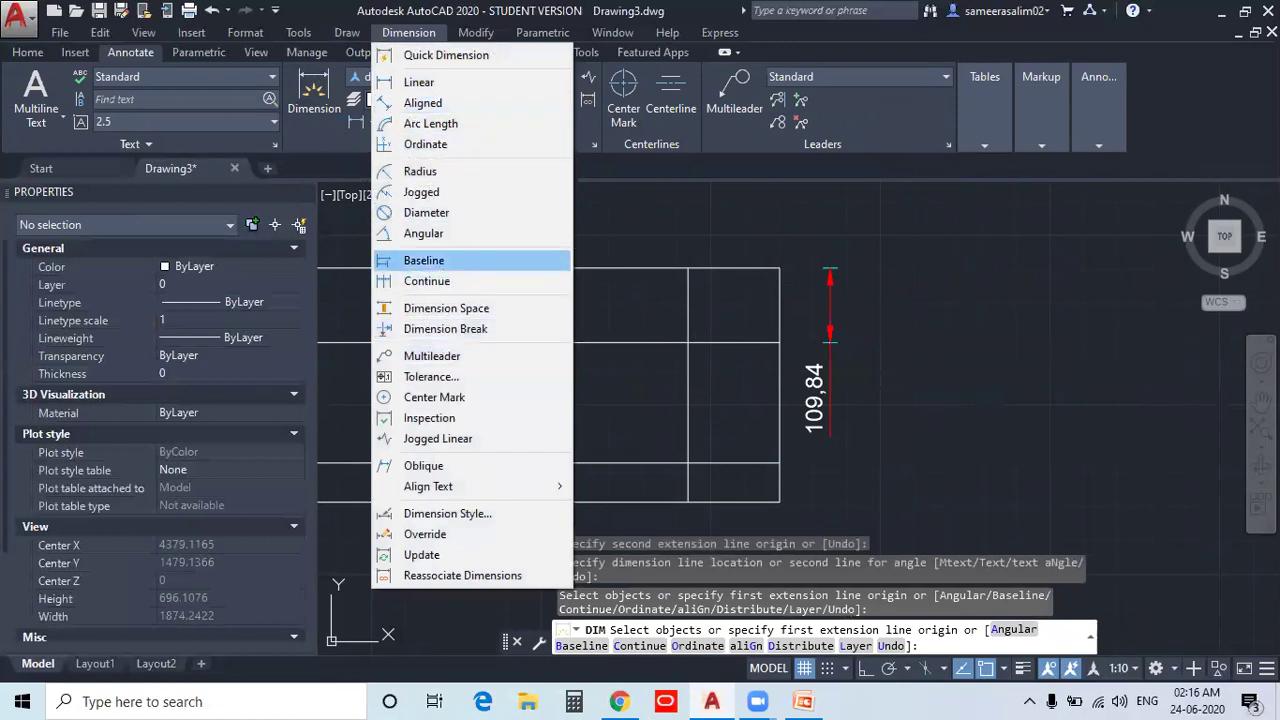
{"action": "left_click", "coordinate": [424, 260]}
{"action": "left_click", "coordinate": [779, 463]}
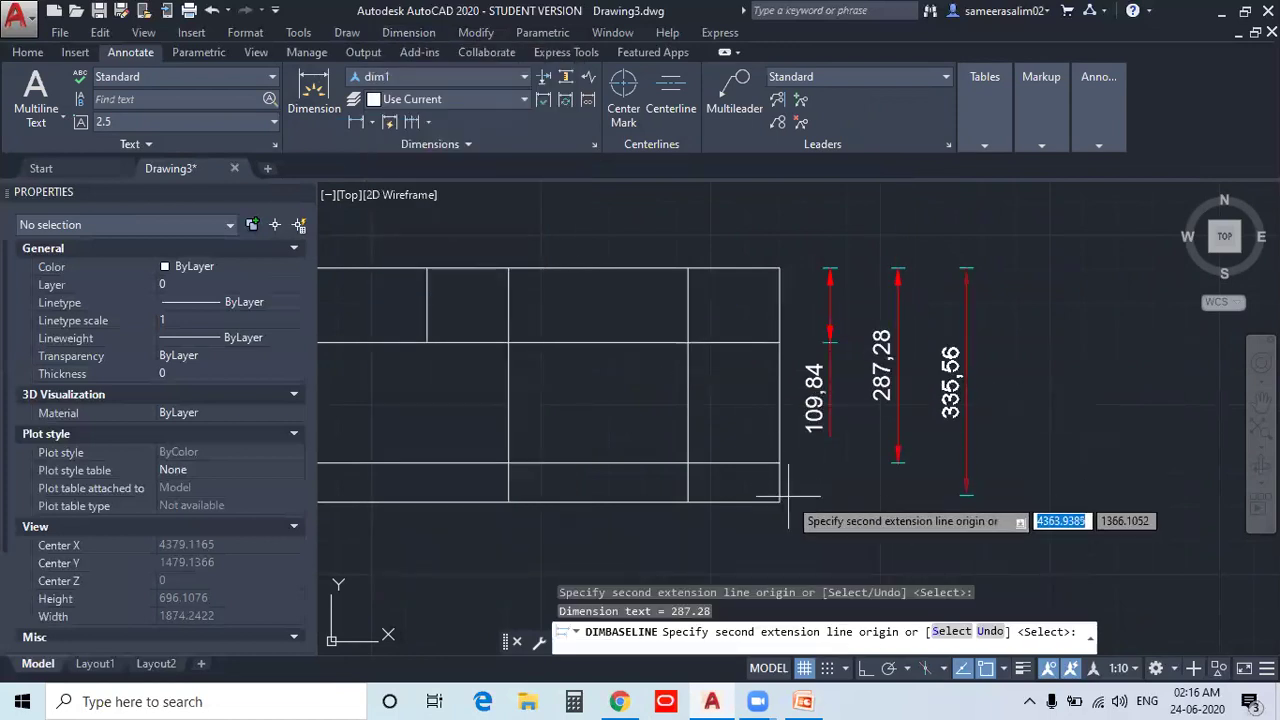
{"action": "left_click", "coordinate": [781, 502]}
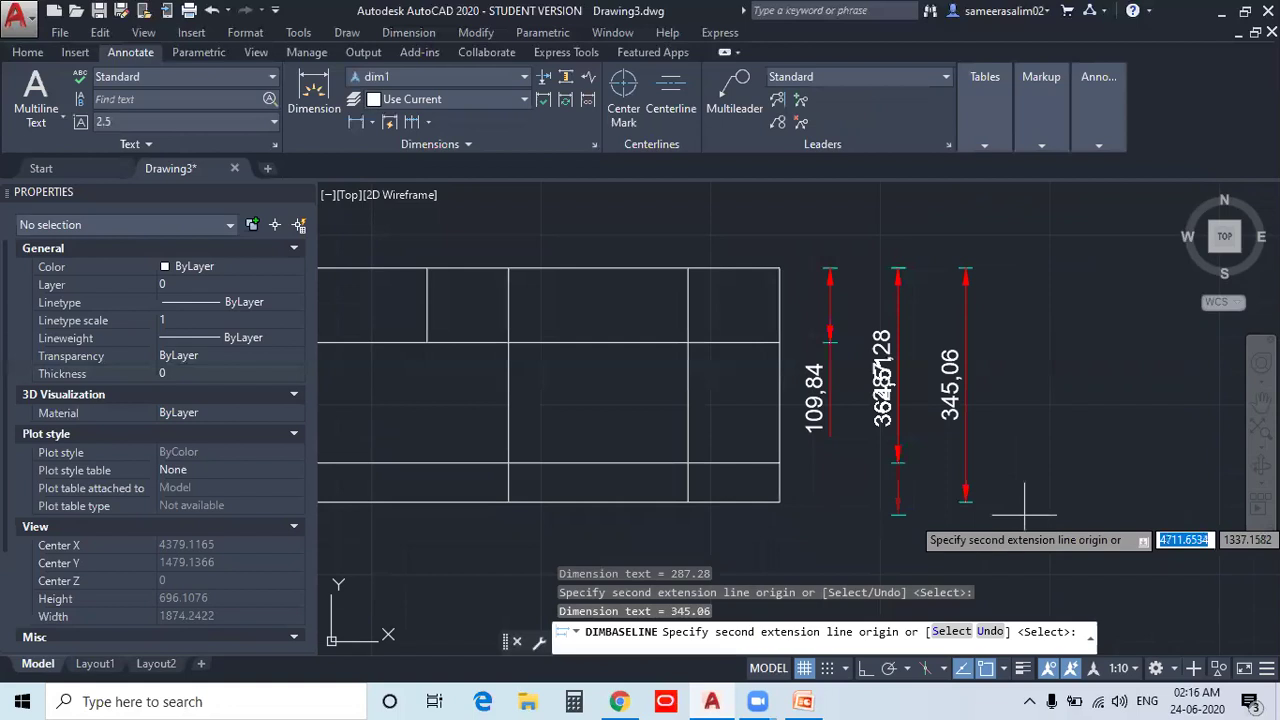
{"action": "key", "text": "Escape"}
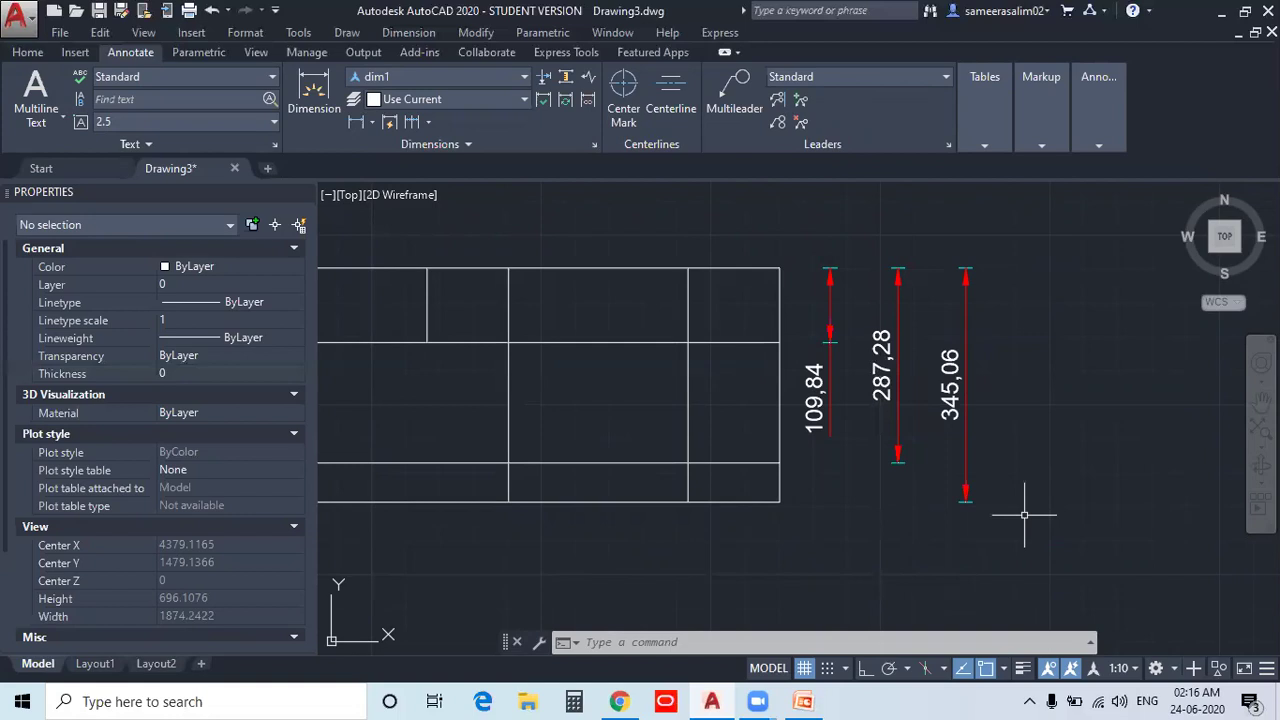
- Edit dim1 again, change baseline spacing from 10 to 5, and view Symbols and Arrows
{"action": "type", "text": "d"}
{"action": "key", "text": "Return"}
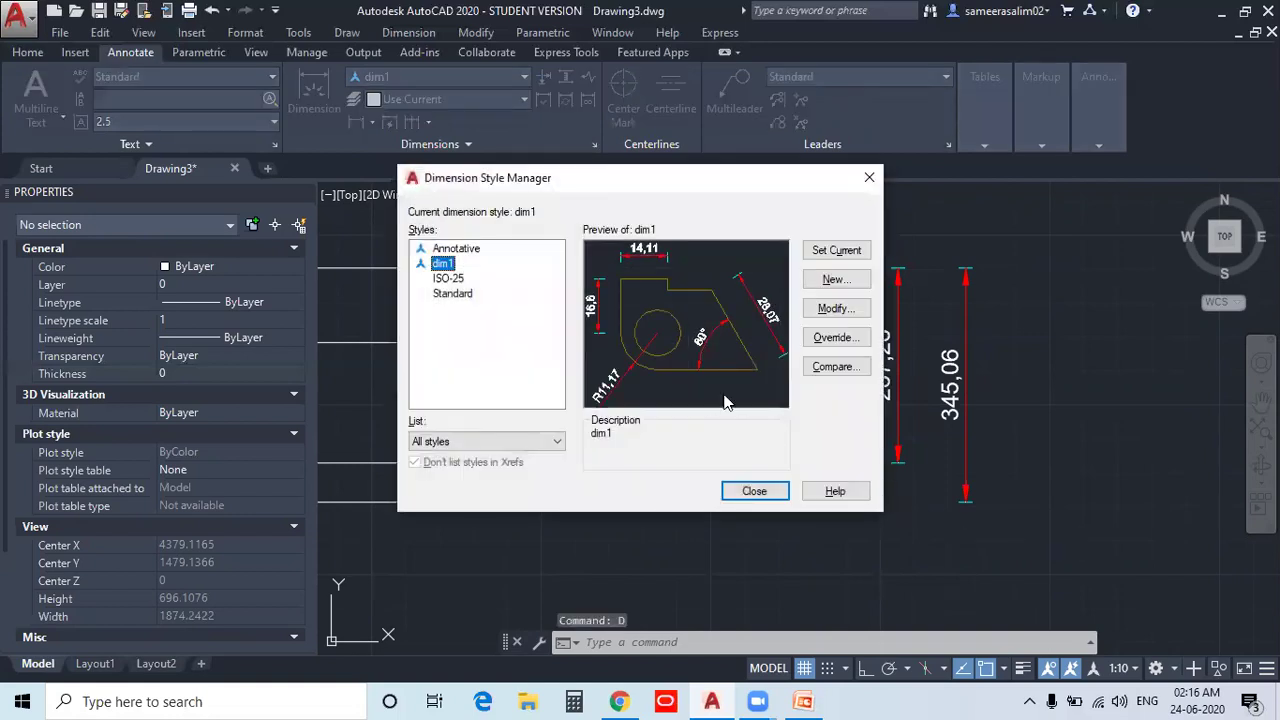
{"action": "left_click", "coordinate": [836, 310]}
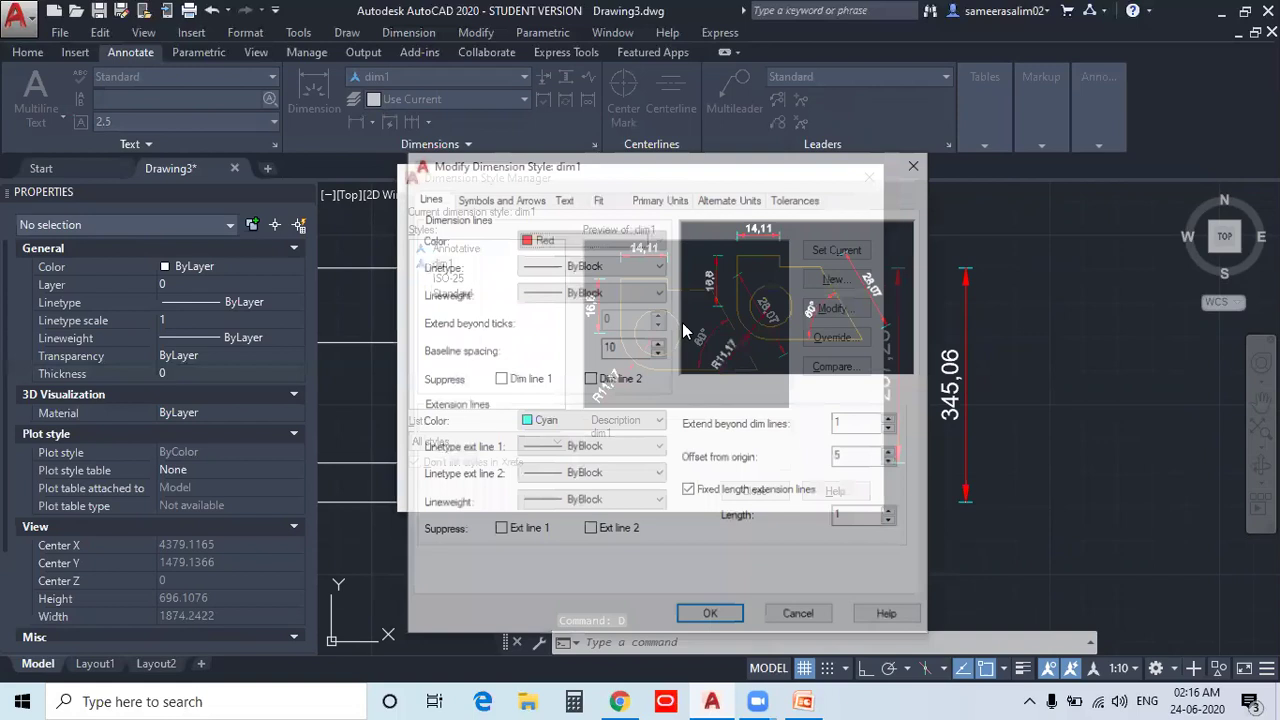
{"action": "double_click", "coordinate": [610, 347]}
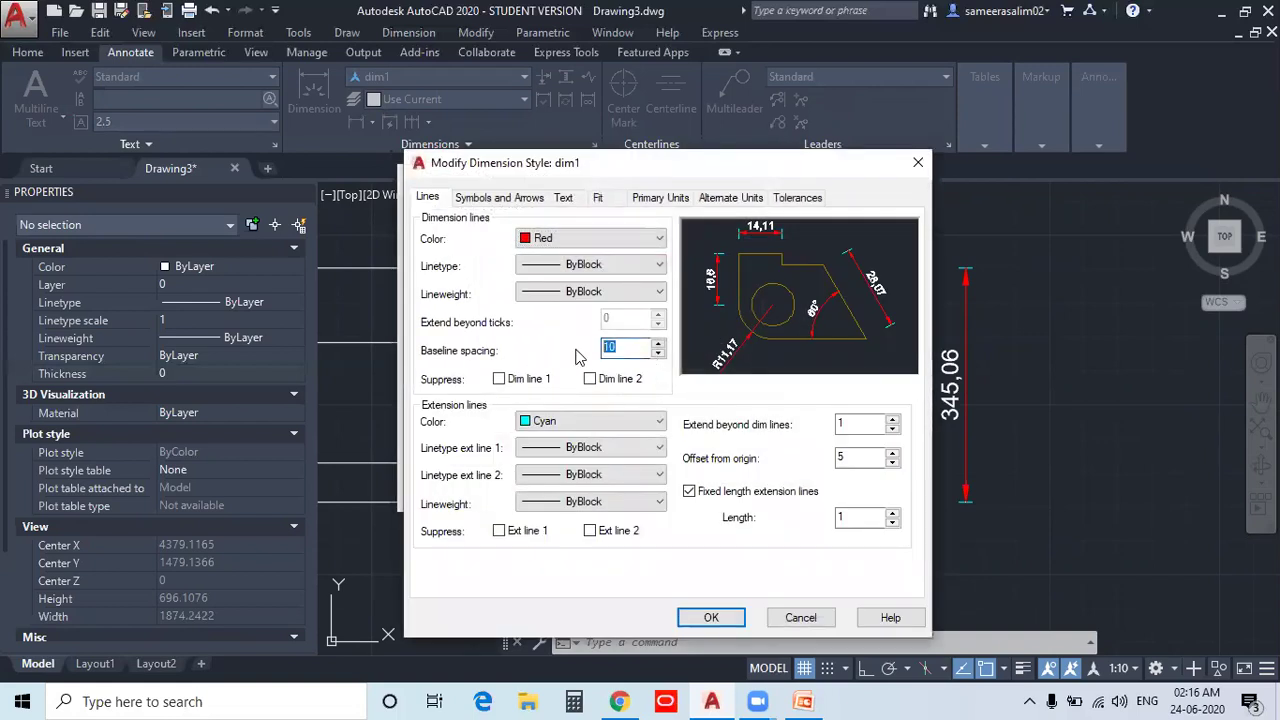
{"action": "type", "text": "5"}
{"action": "double_click", "coordinate": [860, 457]}
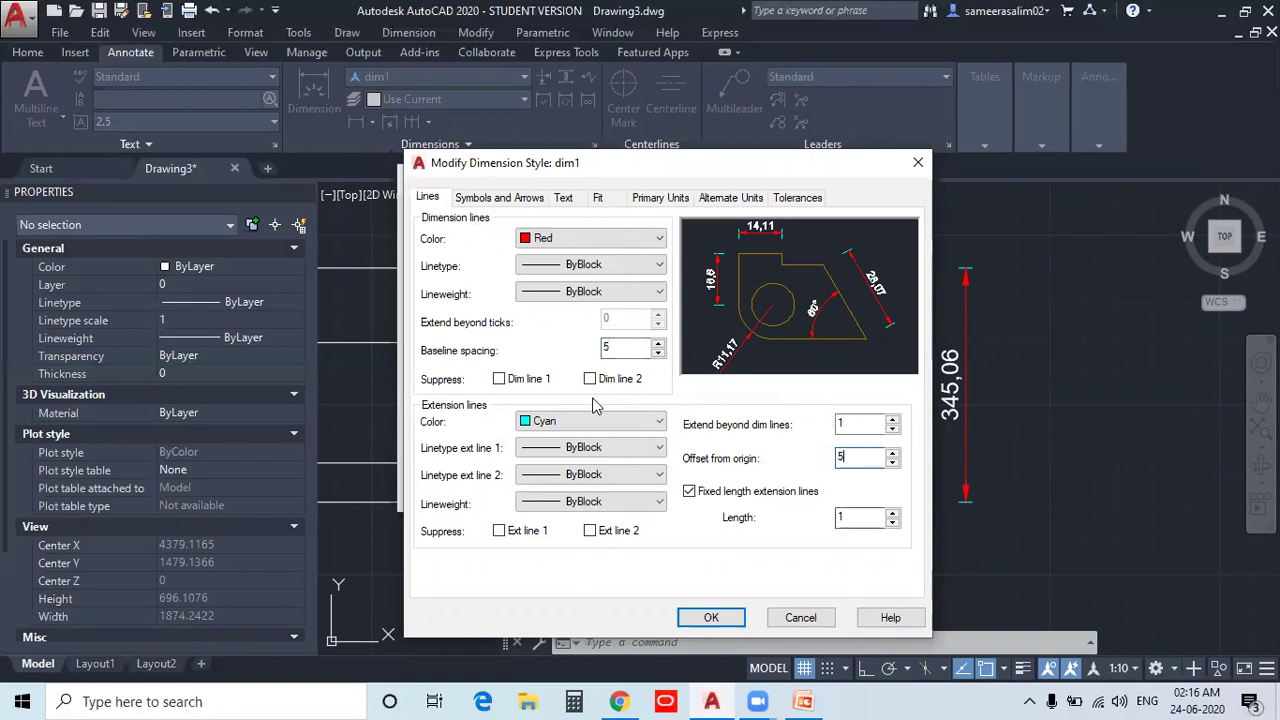
{"action": "left_click", "coordinate": [493, 199]}
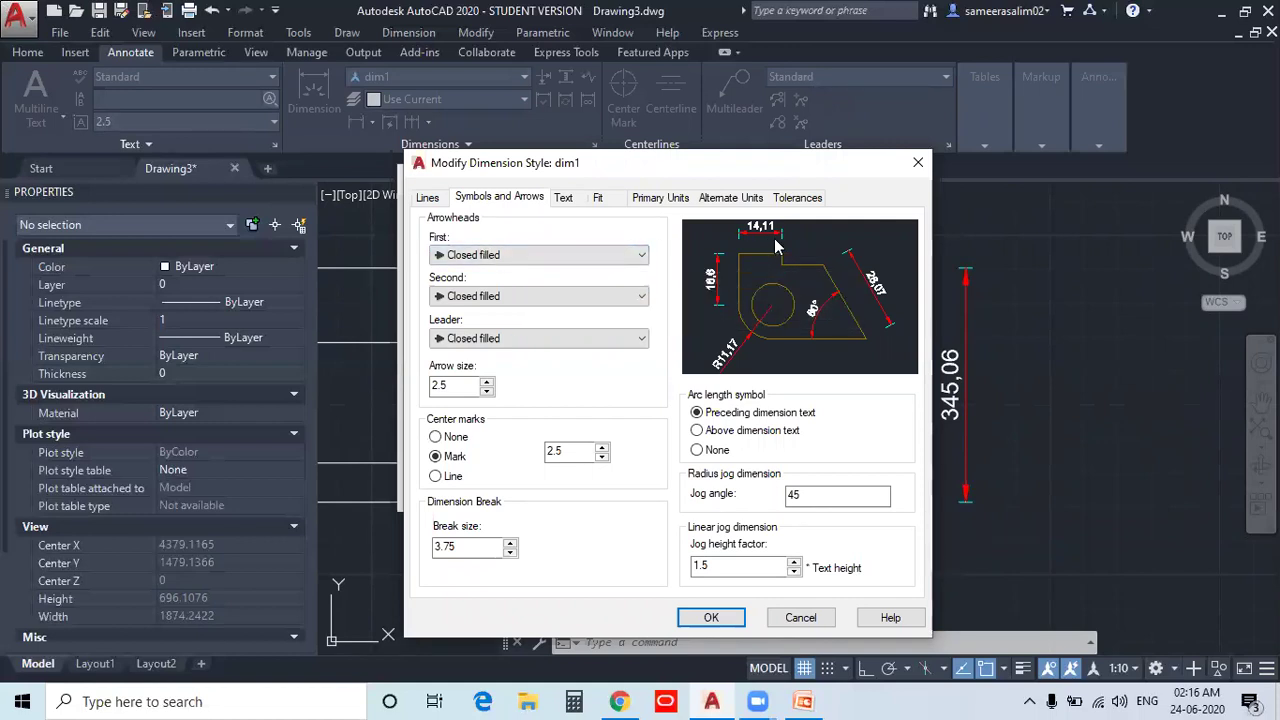
{"action": "left_click", "coordinate": [503, 257]}
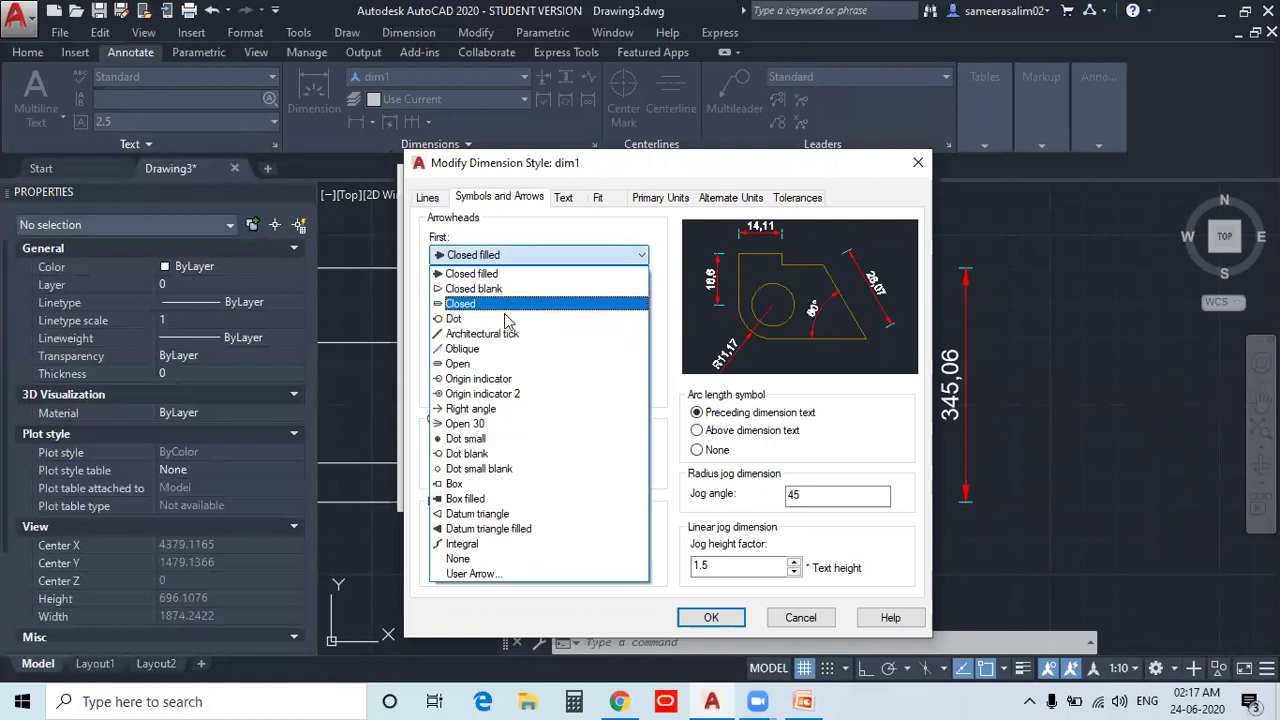
{"action": "left_click", "coordinate": [504, 334]}
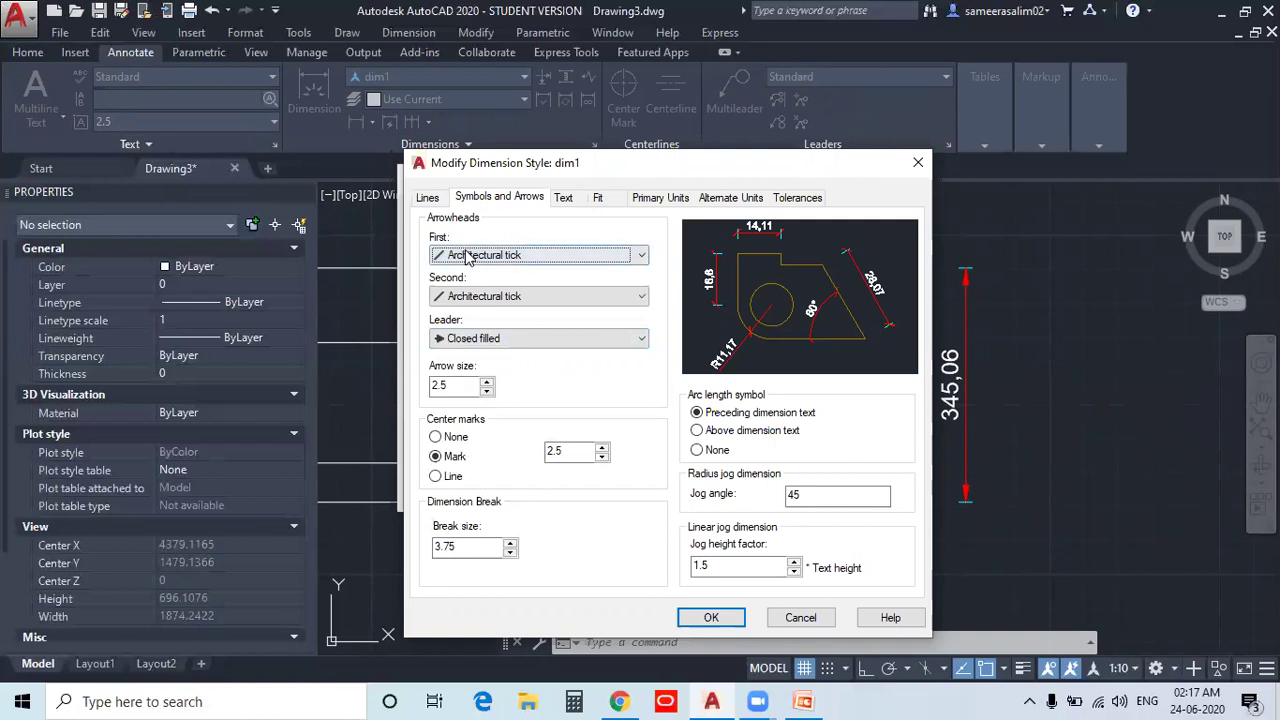
{"action": "left_click", "coordinate": [525, 256]}
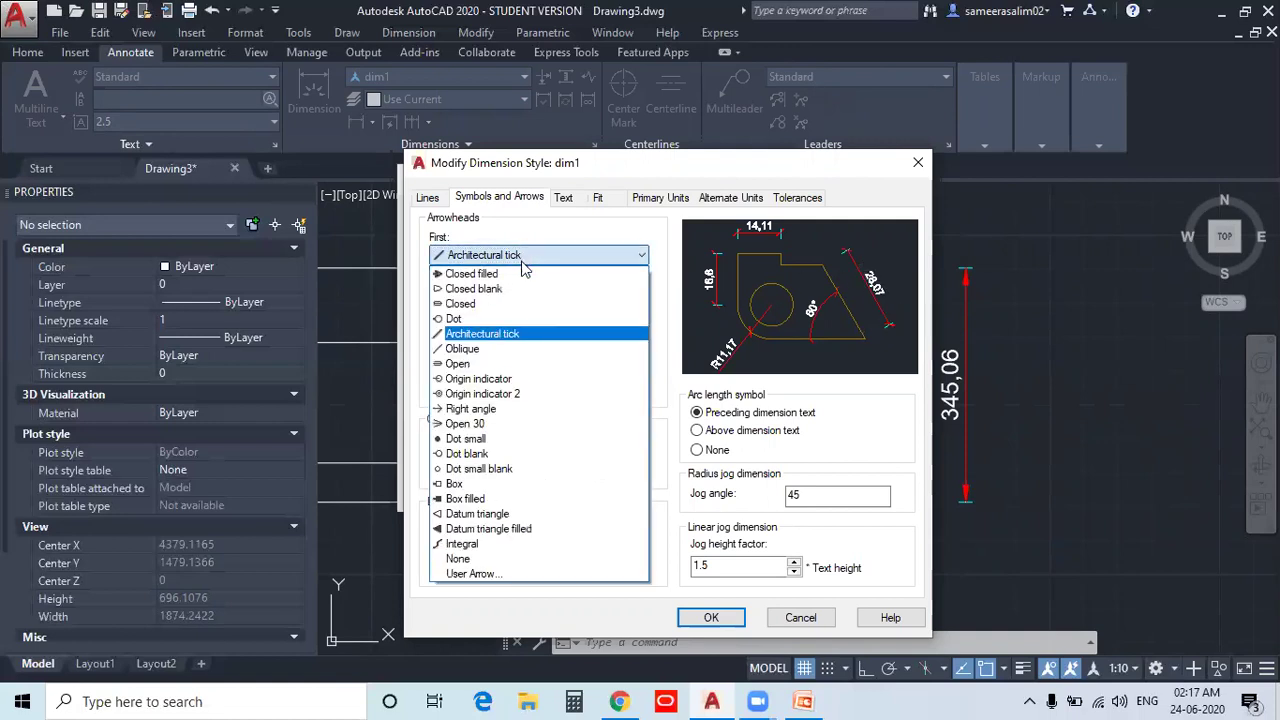
{"action": "left_click", "coordinate": [521, 279]}
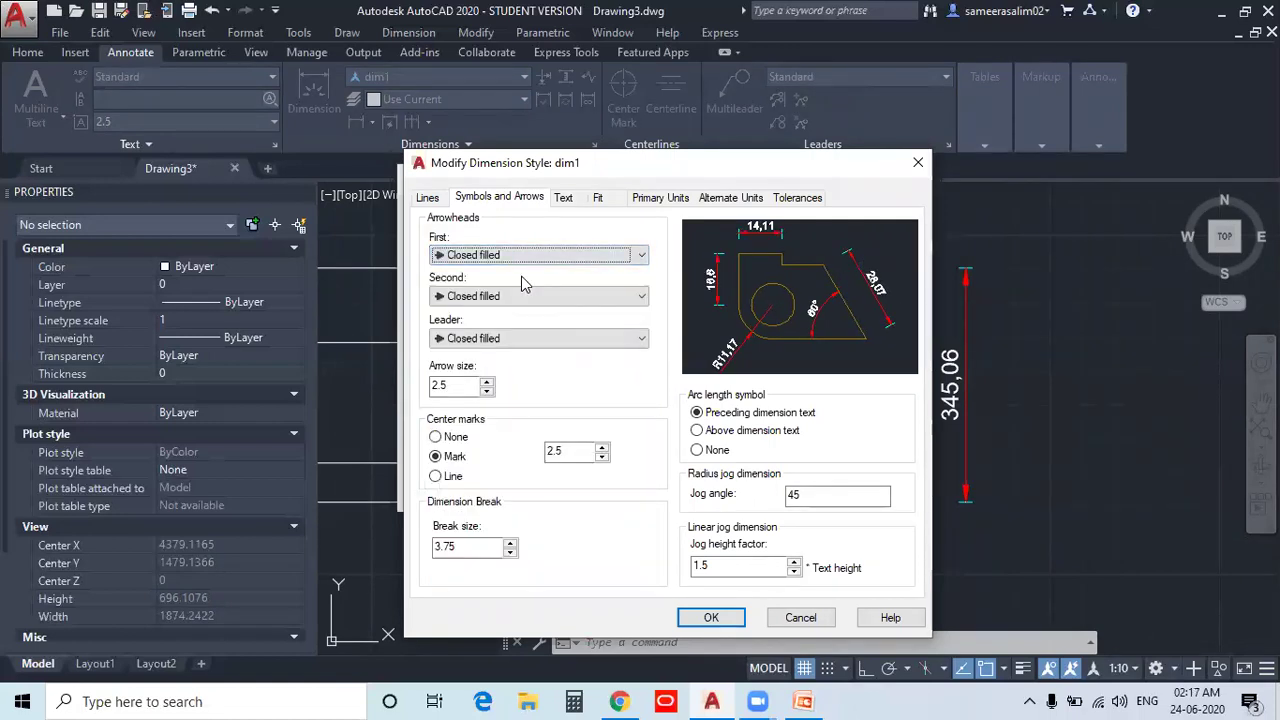
{"action": "double_click", "coordinate": [460, 385]}
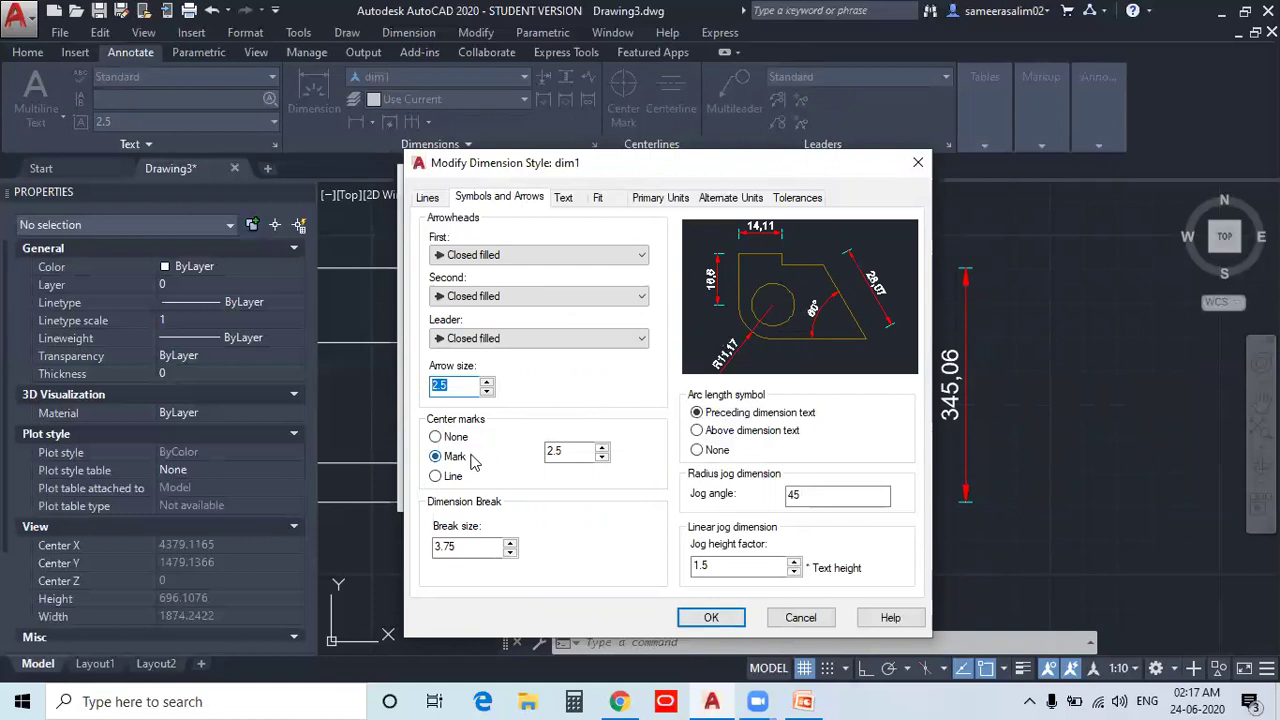
- Try None, Line and Mark center marks for dim1, keeping Mark with size 5
{"action": "left_click_drag", "start_coordinate": [585, 450], "coordinate": [520, 450]}
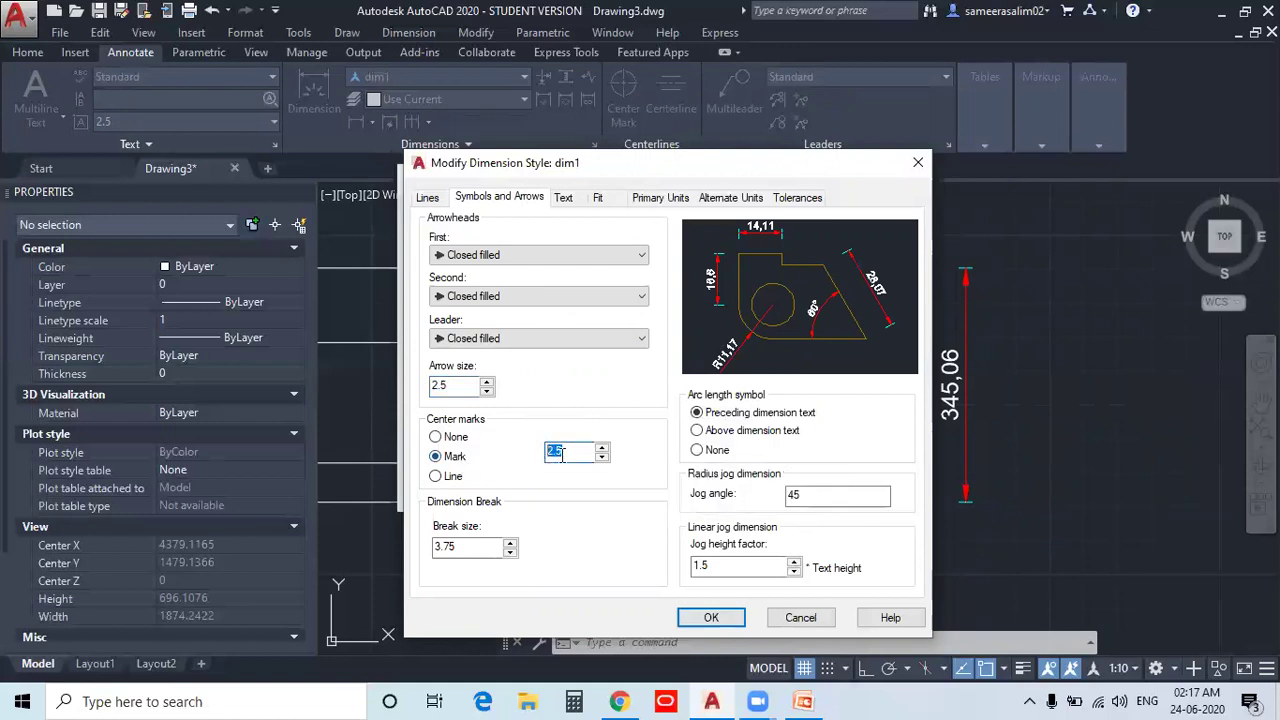
{"action": "left_click", "coordinate": [456, 438]}
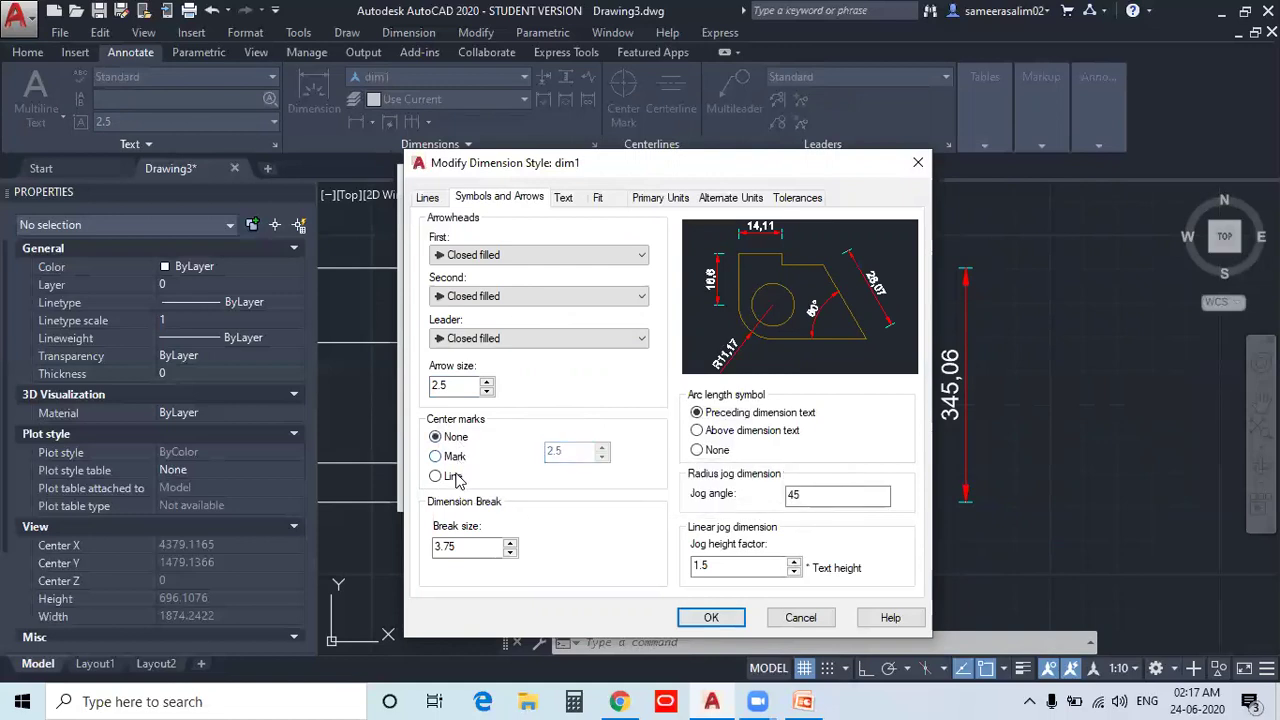
{"action": "left_click", "coordinate": [452, 480]}
{"action": "double_click", "coordinate": [560, 451]}
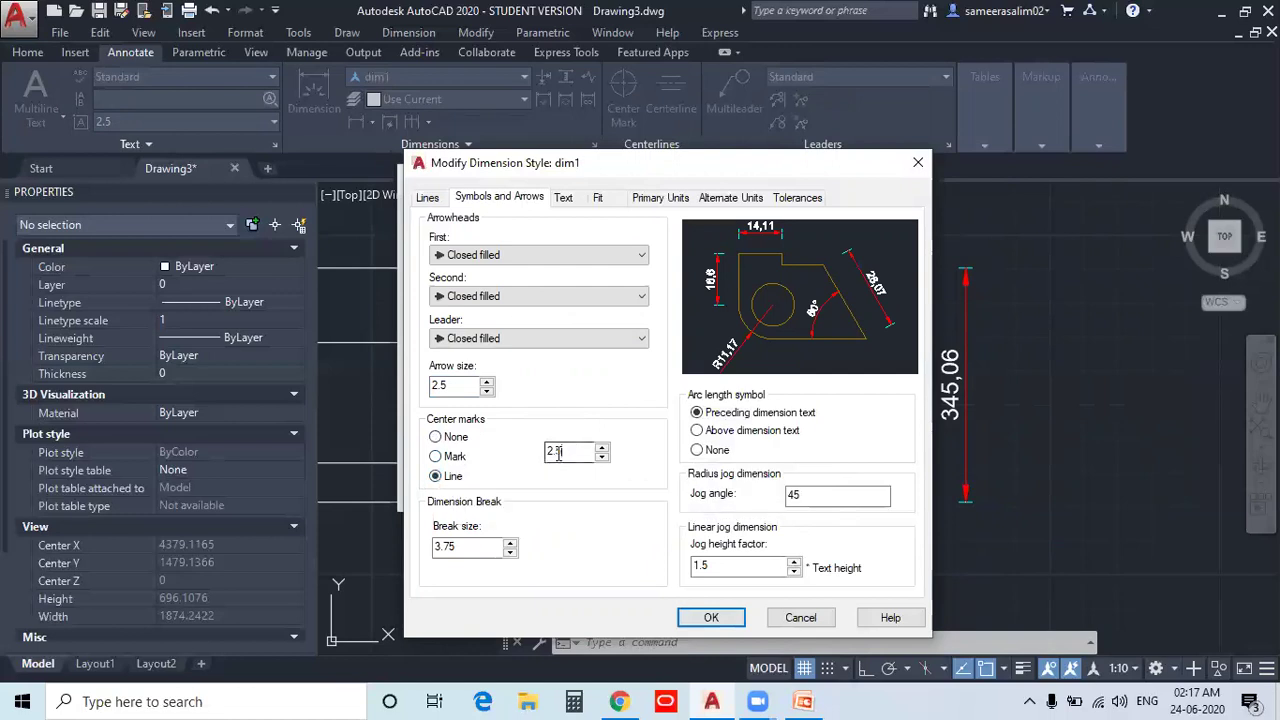
{"action": "left_click", "coordinate": [452, 457]}
{"action": "double_click", "coordinate": [560, 451]}
{"action": "type", "text": "5"}
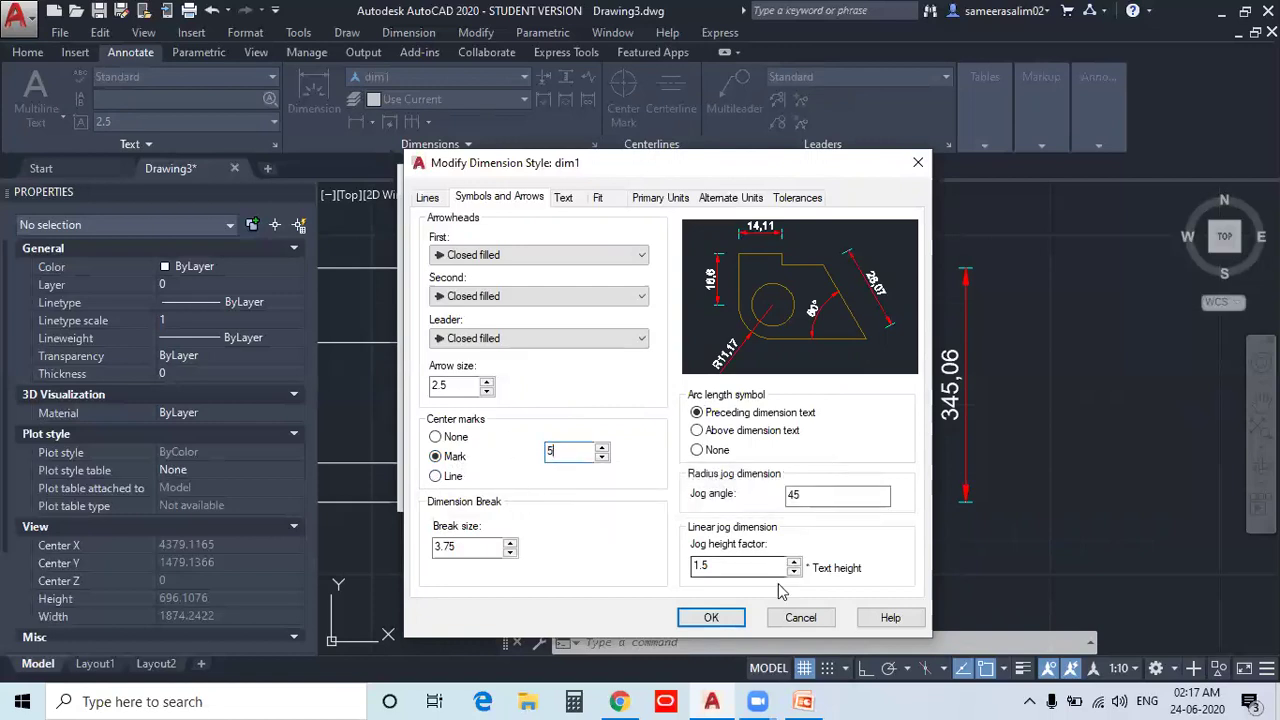
{"action": "left_click_drag", "start_coordinate": [568, 452], "coordinate": [538, 460]}
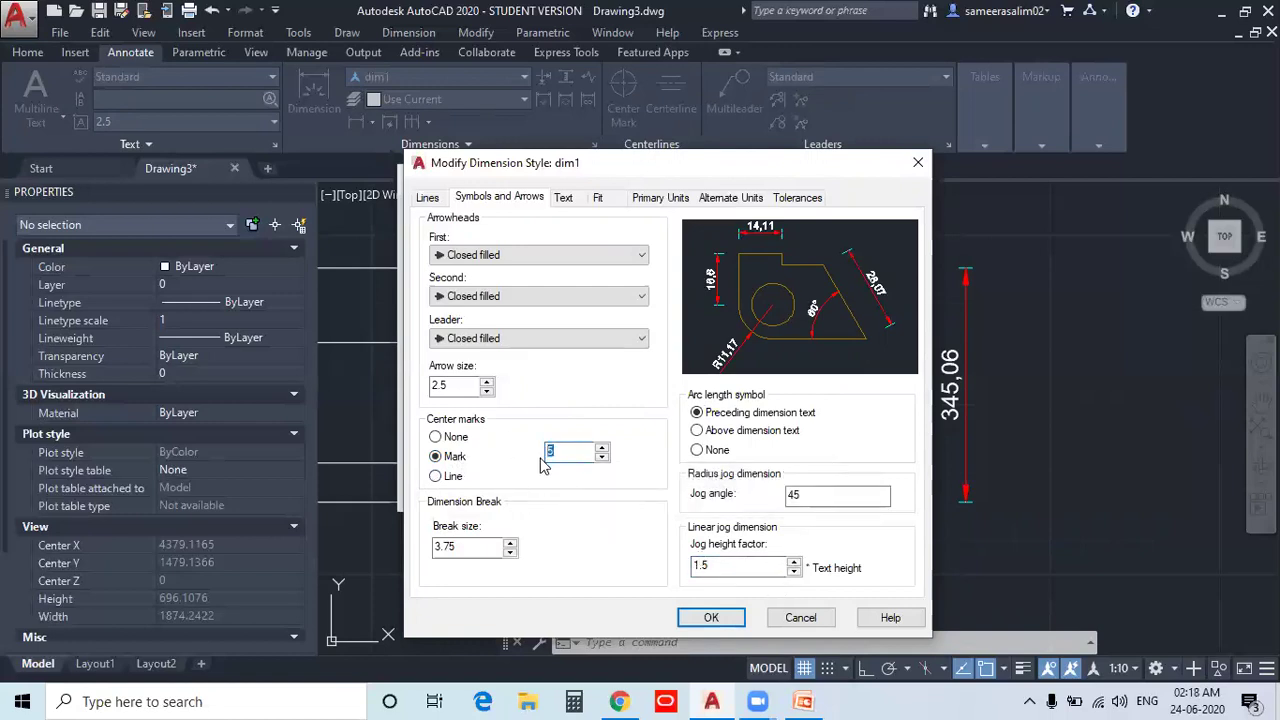
{"action": "left_click", "coordinate": [476, 545]}
- Confirm the dim1 changes and close the Dimension Style Manager
{"action": "left_click", "coordinate": [708, 620]}
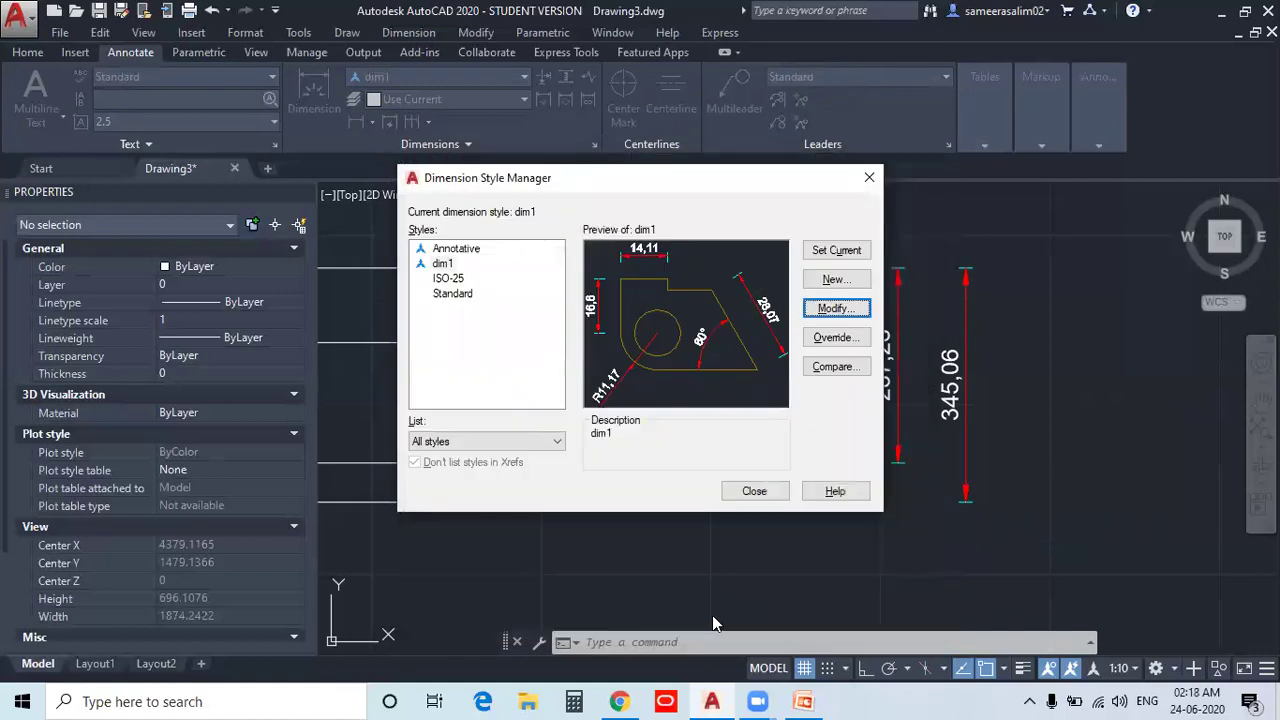
{"action": "left_click", "coordinate": [756, 491]}
{"action": "scroll", "coordinate": [756, 486], "scroll_direction": "down", "scroll_amount": 4}
- Draw a three-point arc beside the rectangle
{"action": "left_click", "coordinate": [27, 53]}
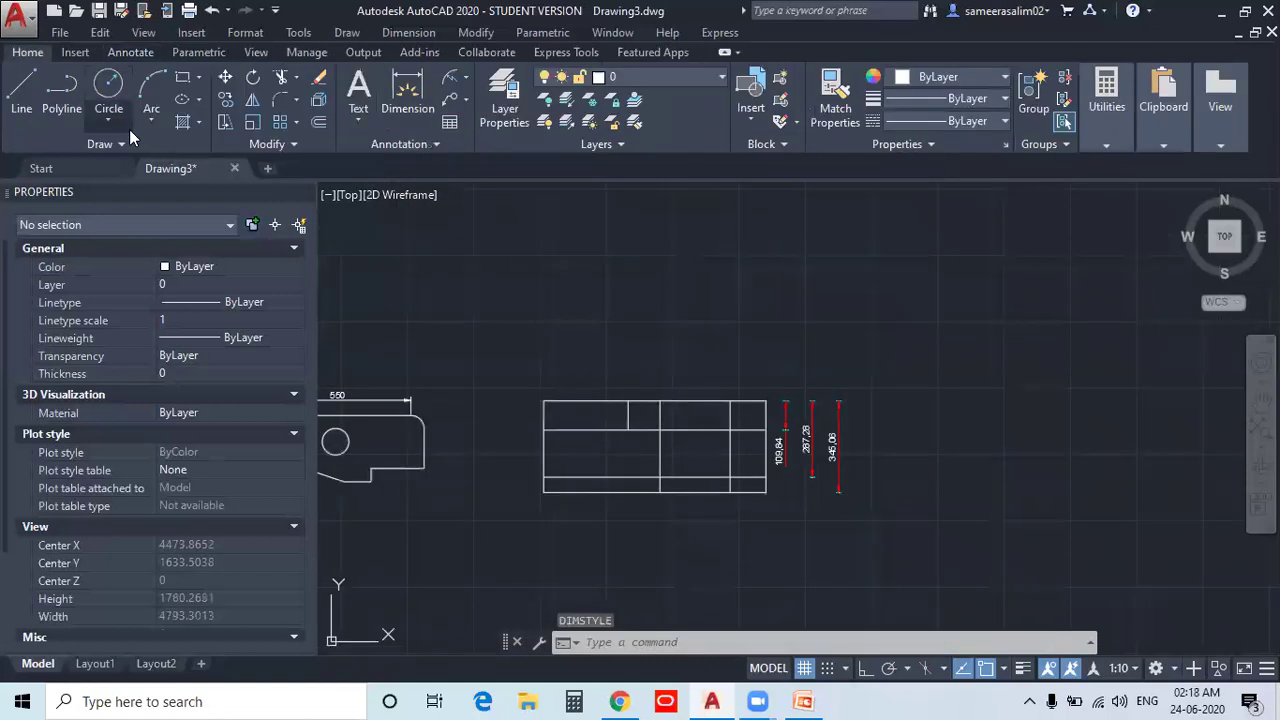
{"action": "left_click", "coordinate": [156, 122]}
{"action": "left_click", "coordinate": [165, 148]}
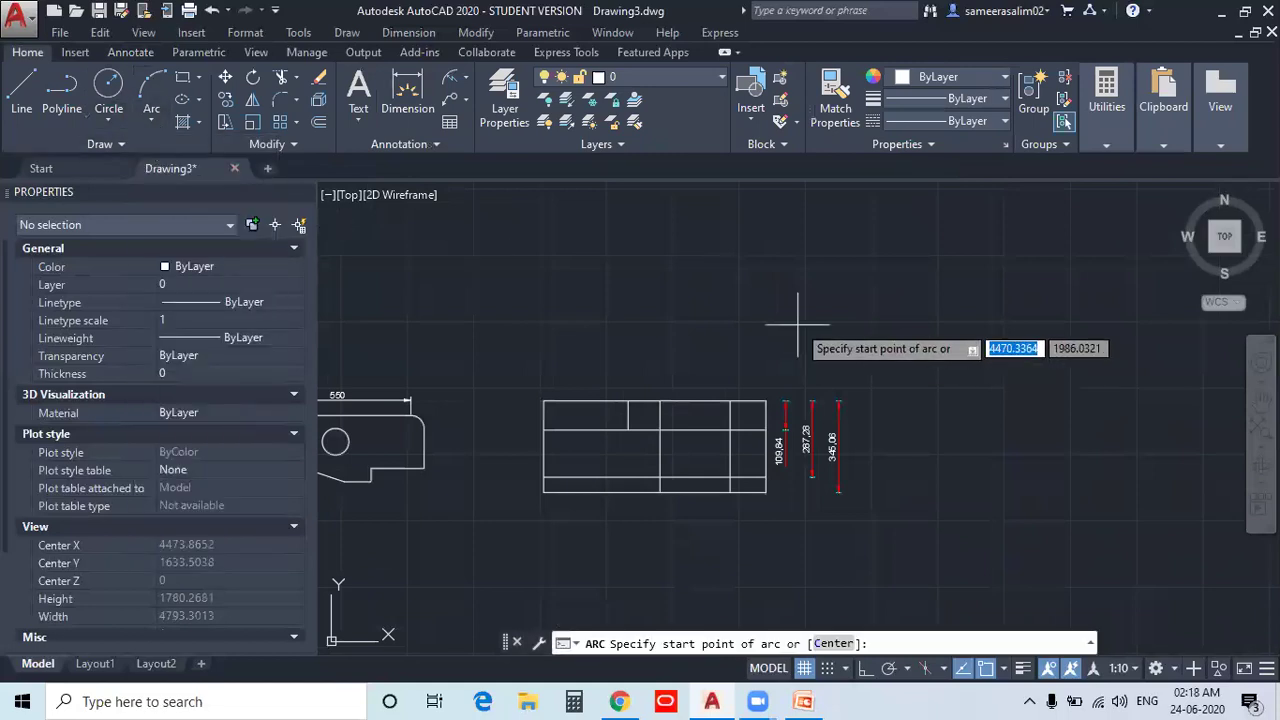
{"action": "left_click", "coordinate": [797, 321]}
{"action": "left_click", "coordinate": [1000, 370]}
{"action": "left_click", "coordinate": [905, 259]}
{"action": "middle_click_drag", "start_coordinate": [1019, 471], "coordinate": [807, 448]}
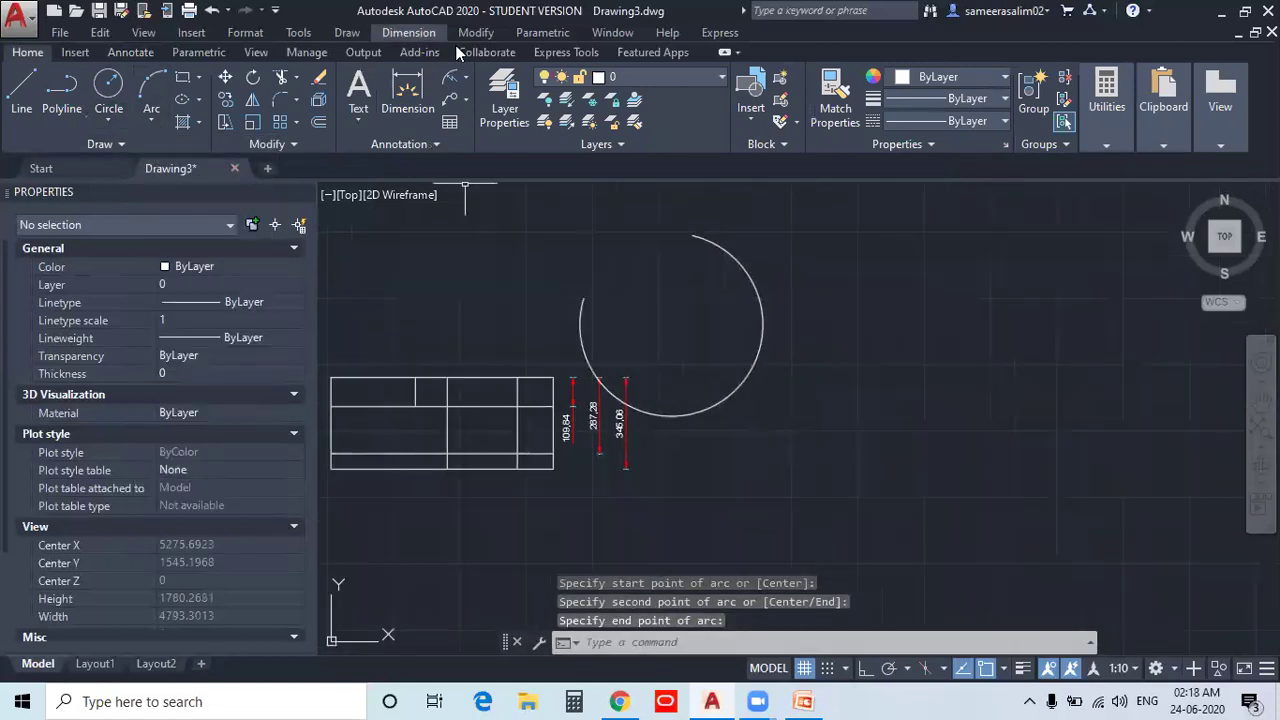
- Add a 1646,58 arc-length dimension outside the arc, then reopen the style manager with D
{"action": "left_click", "coordinate": [467, 75]}
{"action": "left_click", "coordinate": [495, 220]}
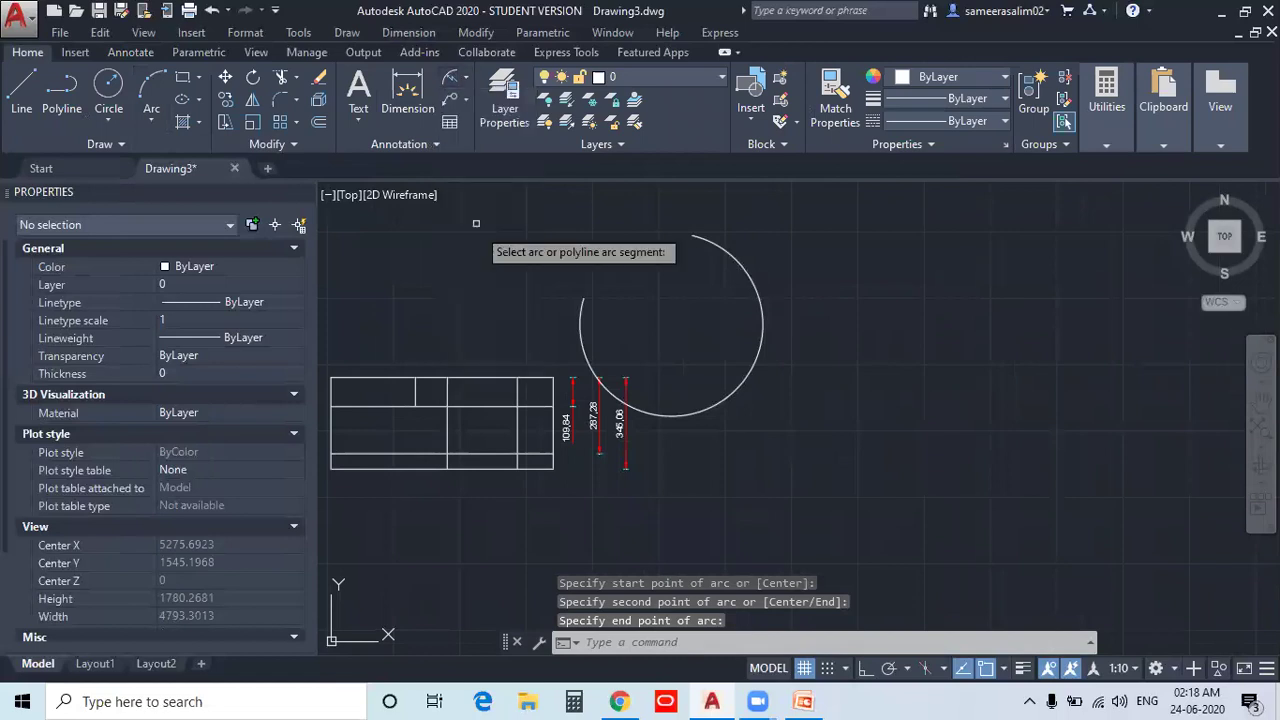
{"action": "left_click", "coordinate": [750, 369]}
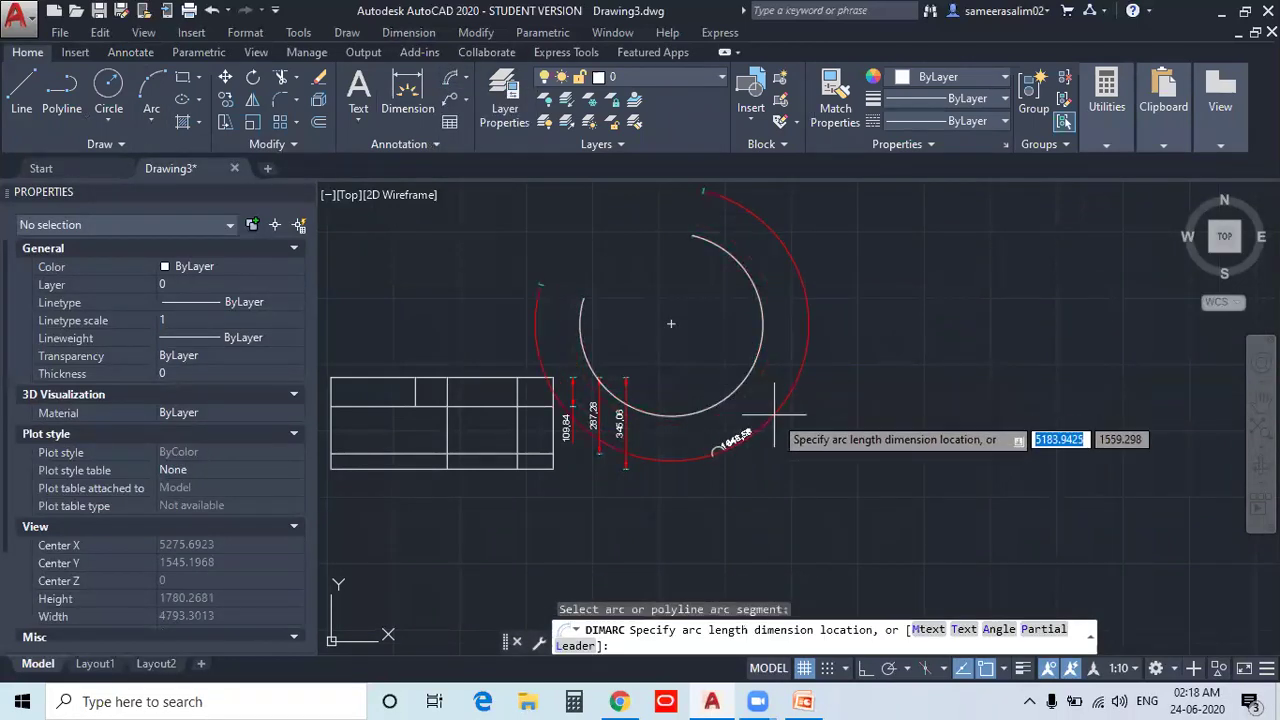
{"action": "left_click", "coordinate": [731, 460]}
{"action": "scroll", "coordinate": [735, 455], "scroll_direction": "up", "scroll_amount": 4}
{"action": "scroll", "coordinate": [737, 450], "scroll_direction": "down", "scroll_amount": 3}
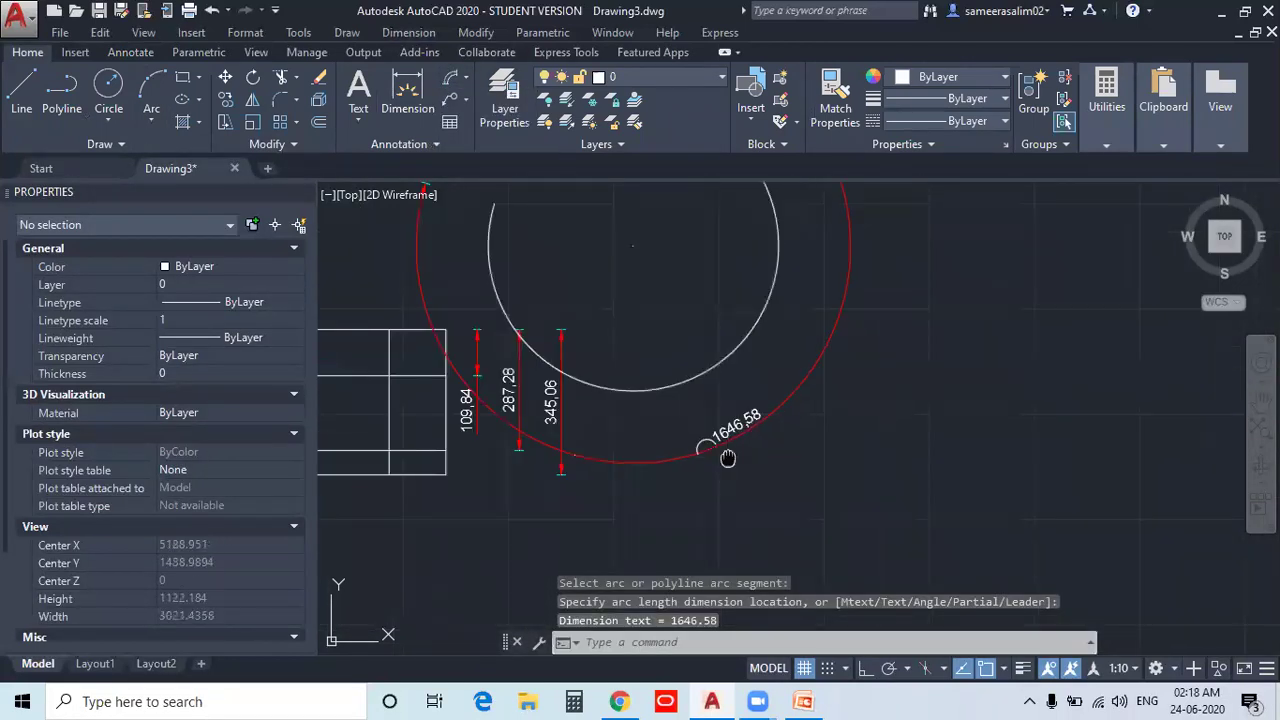
{"action": "scroll", "coordinate": [746, 479], "scroll_direction": "up", "scroll_amount": 2}
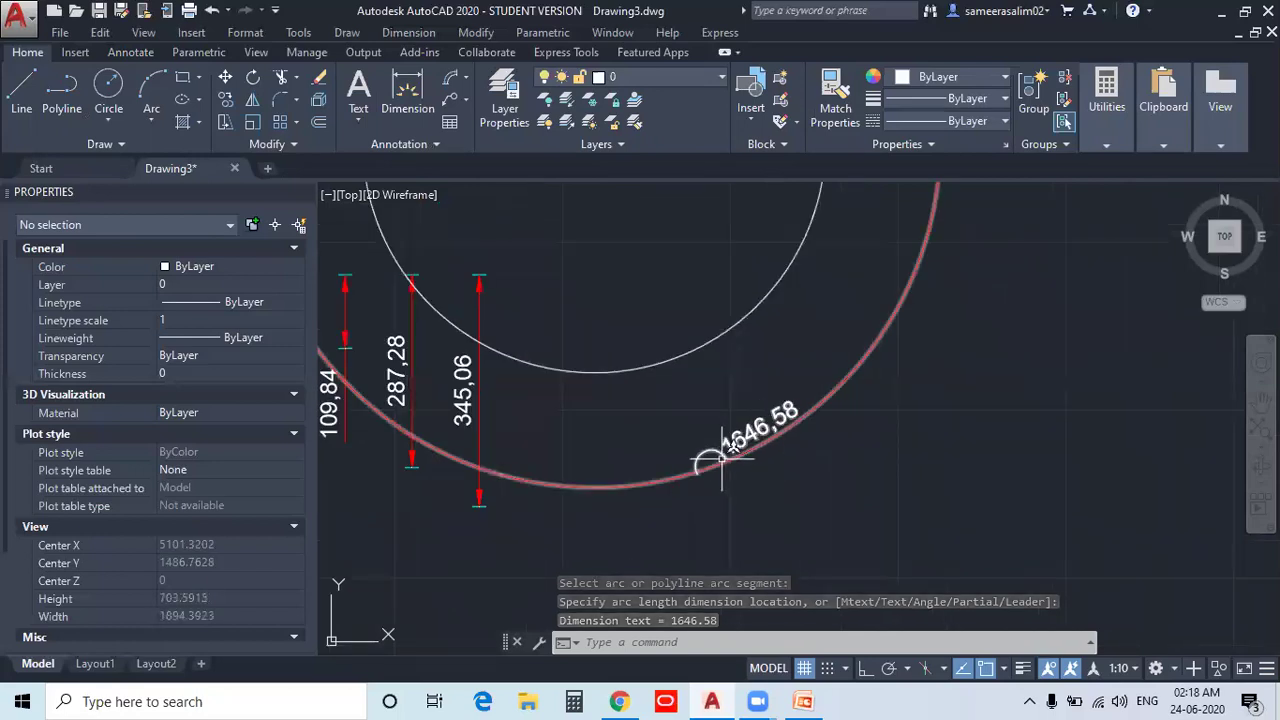
{"action": "scroll", "coordinate": [713, 452], "scroll_direction": "up", "scroll_amount": 6}
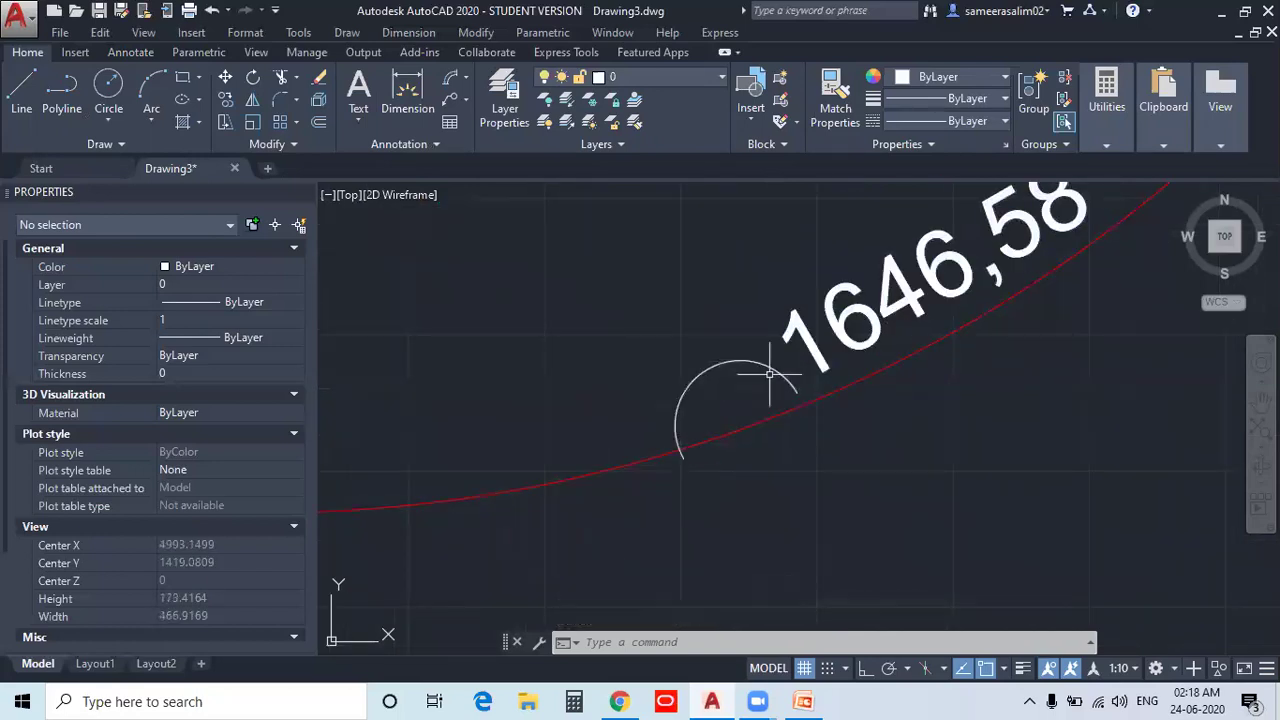
{"action": "scroll", "coordinate": [700, 464], "scroll_direction": "down", "scroll_amount": 6}
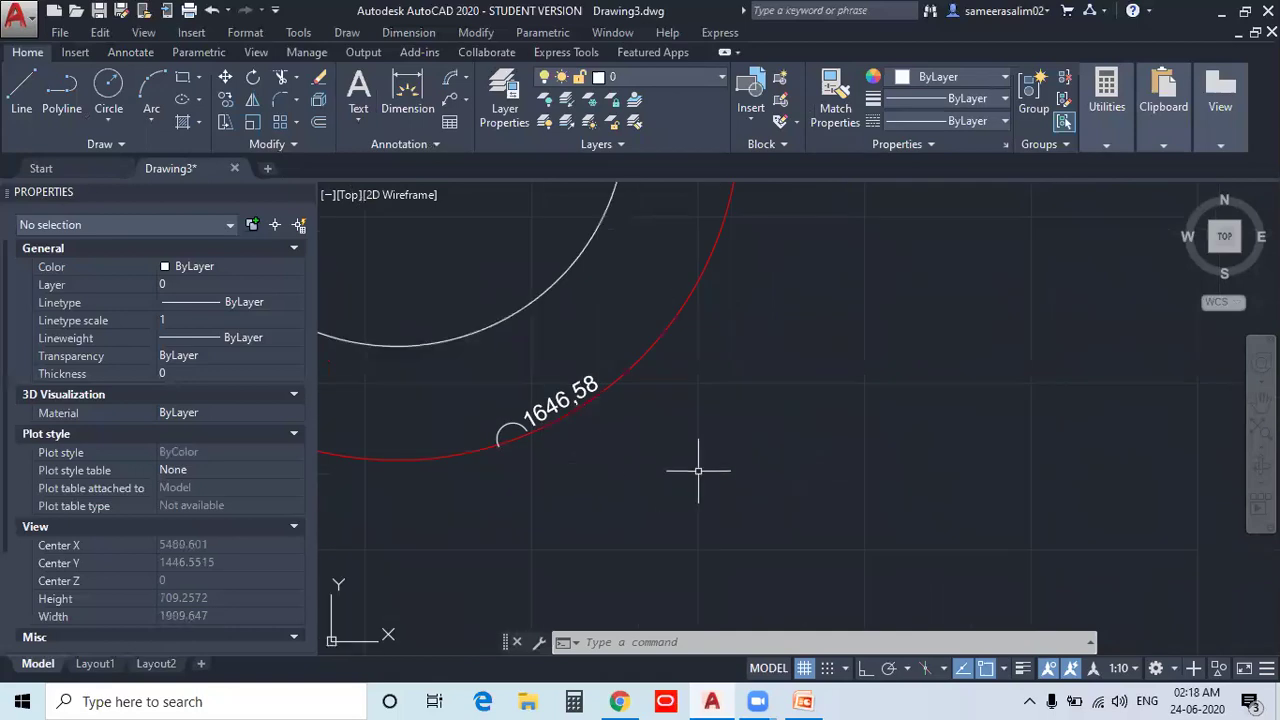
{"action": "middle_click_drag", "start_coordinate": [700, 464], "coordinate": [745, 468]}
{"action": "type", "text": "d"}
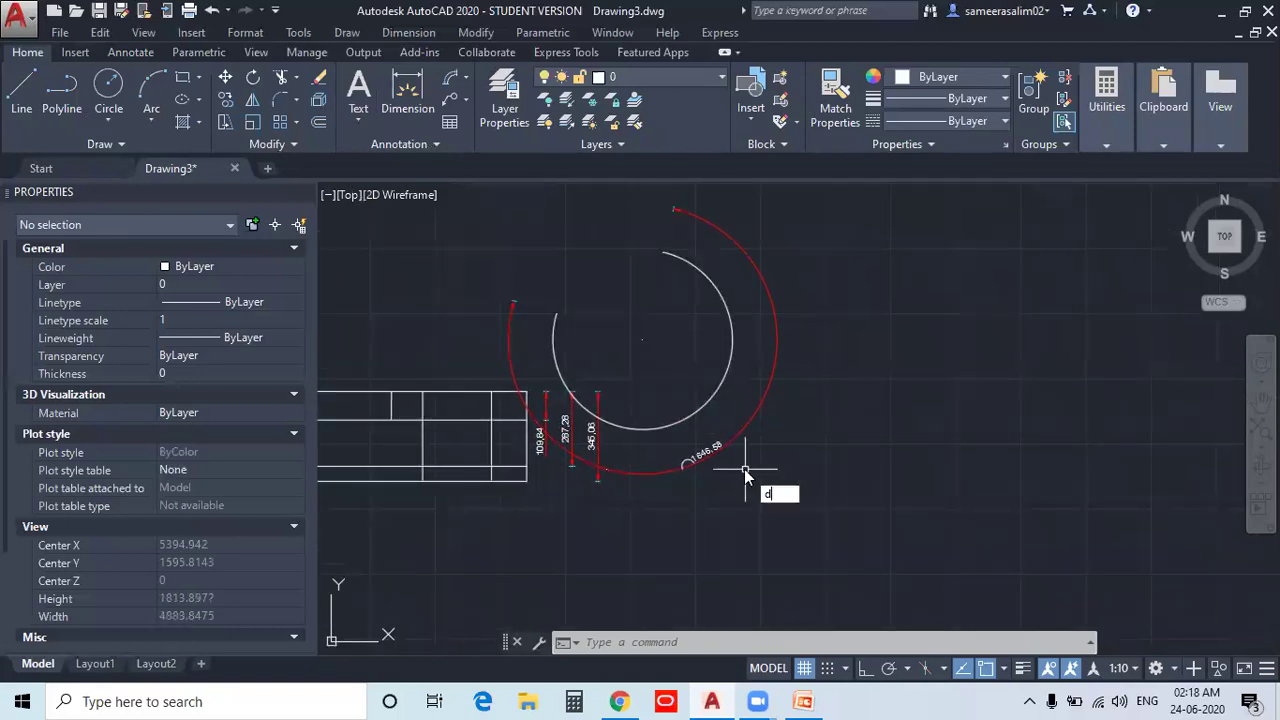
{"action": "key", "text": "Return"}
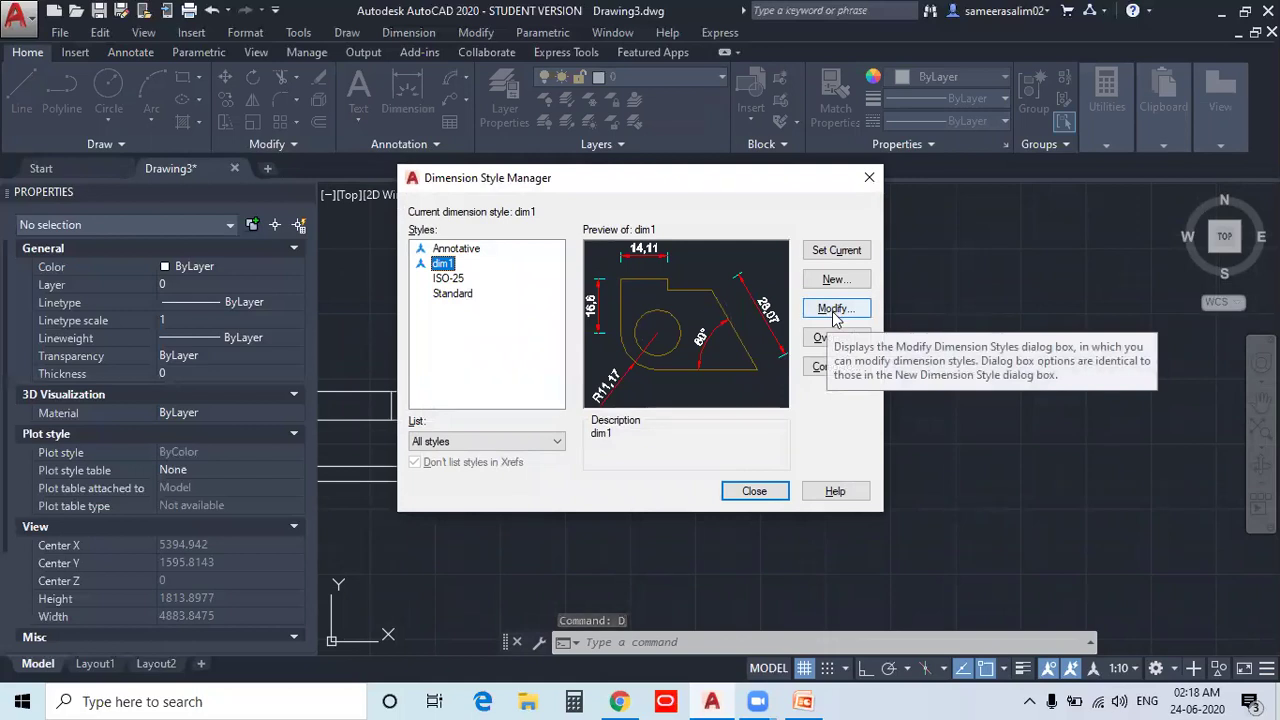
- Set dim1's arc length symbol to Above dimension text, make it current, and reopen the manager
{"action": "left_click", "coordinate": [835, 310]}
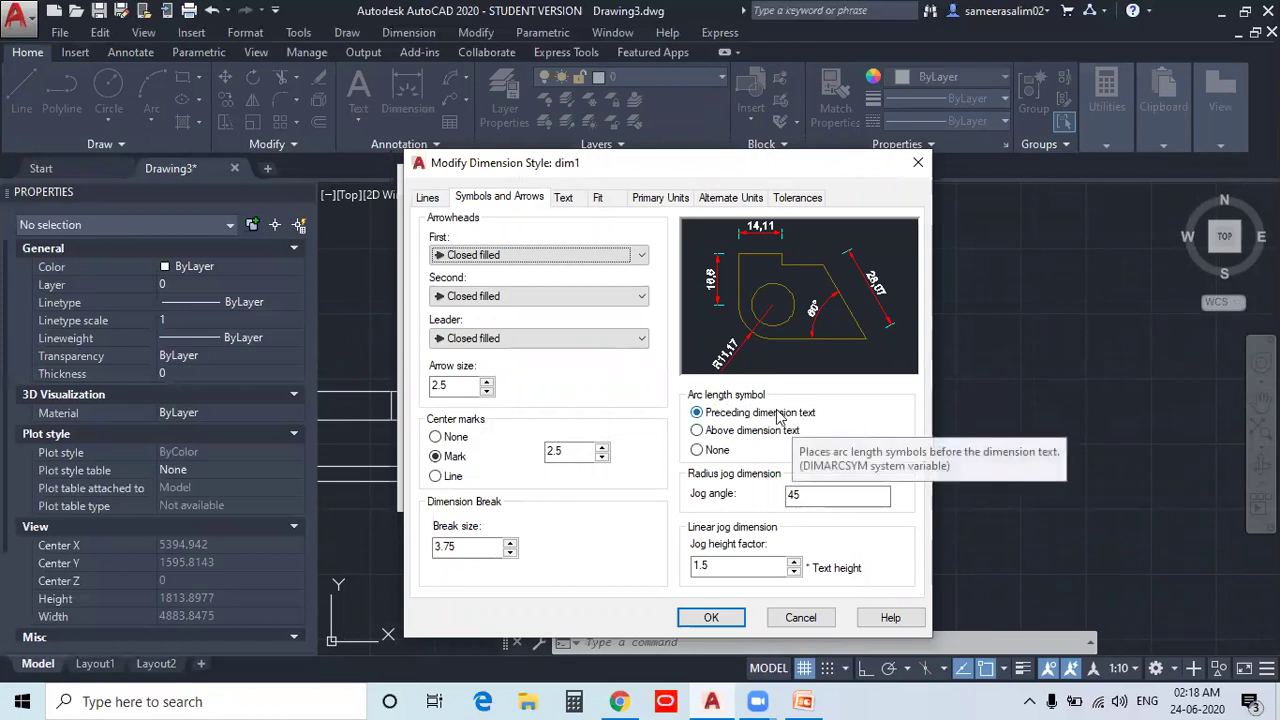
{"action": "left_click", "coordinate": [732, 436]}
{"action": "left_click", "coordinate": [711, 617]}
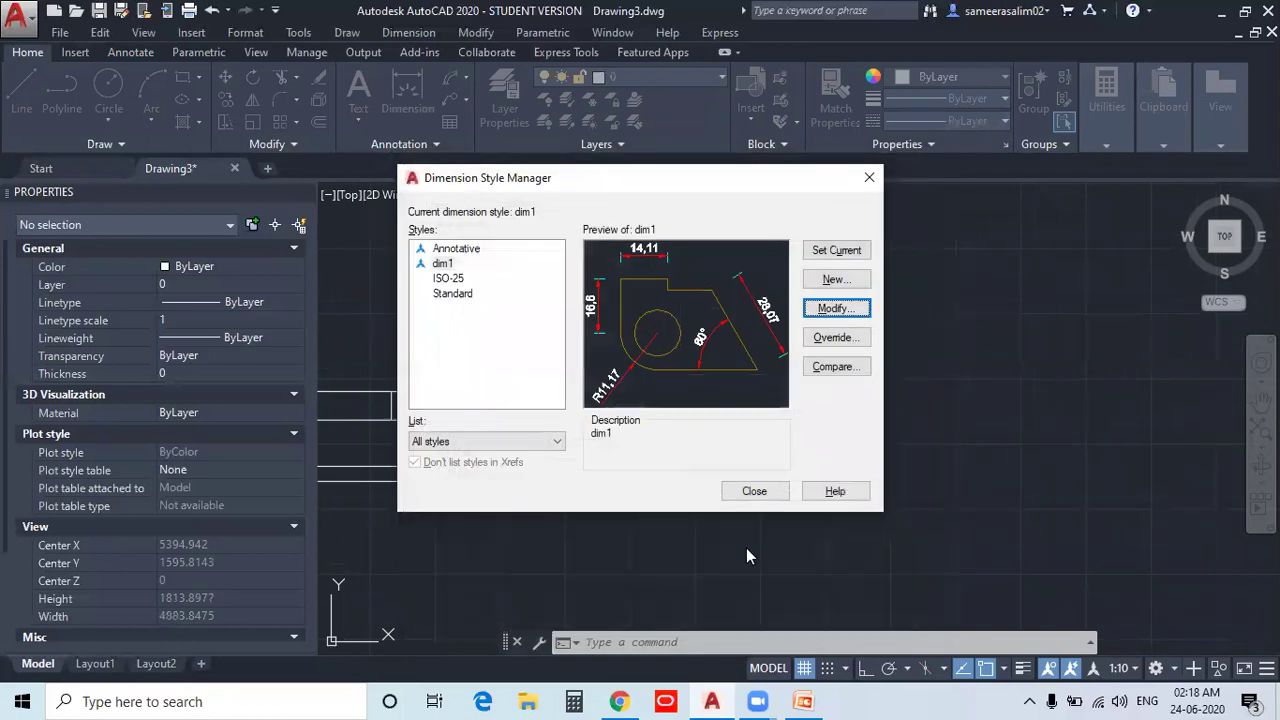
{"action": "left_click", "coordinate": [838, 254]}
{"action": "left_click", "coordinate": [754, 490]}
{"action": "scroll", "coordinate": [705, 468], "scroll_direction": "up", "scroll_amount": 6}
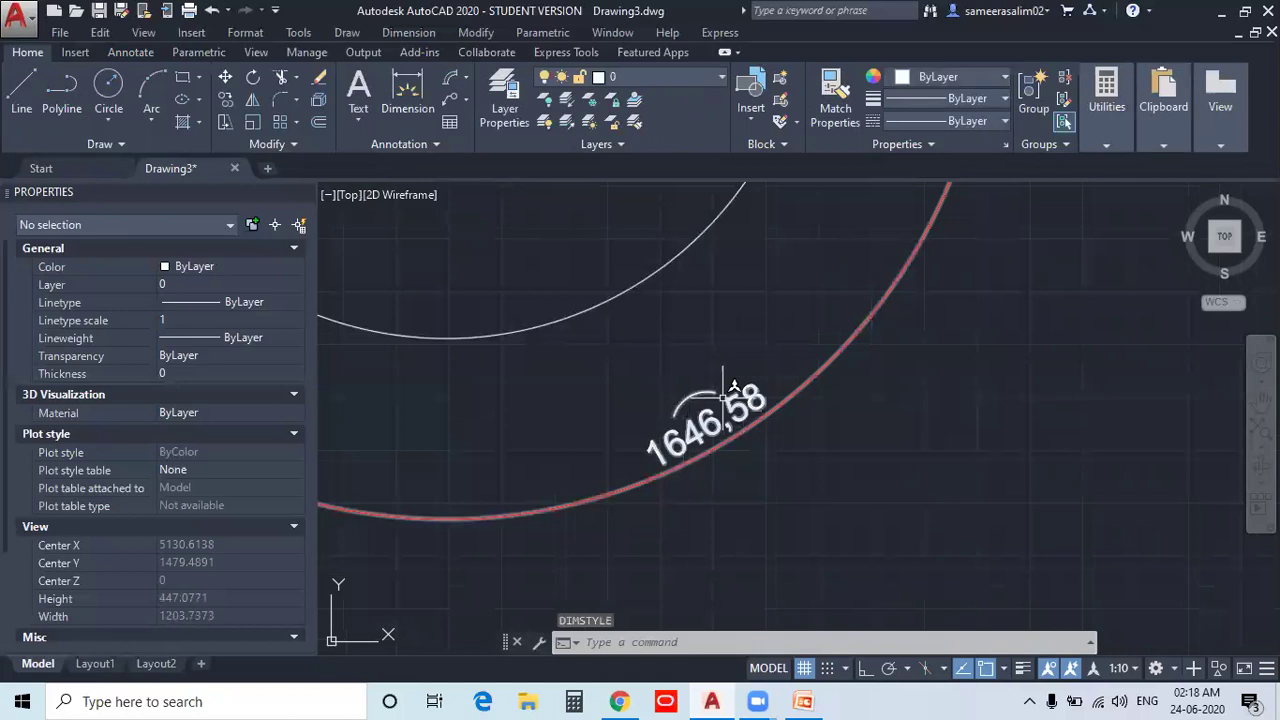
{"action": "scroll", "coordinate": [663, 500], "scroll_direction": "down", "scroll_amount": 2}
{"action": "scroll", "coordinate": [851, 489], "scroll_direction": "down", "scroll_amount": 3}
{"action": "scroll", "coordinate": [851, 489], "scroll_direction": "down", "scroll_amount": 4}
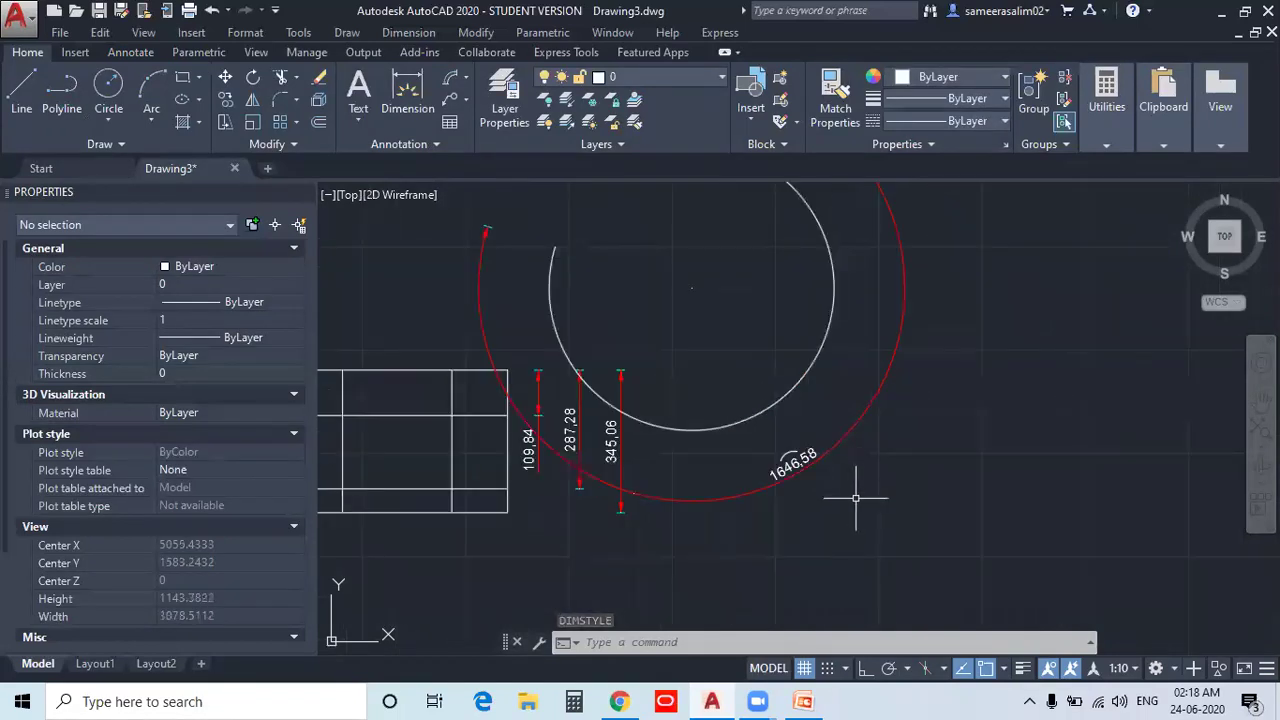
{"action": "type", "text": "d"}
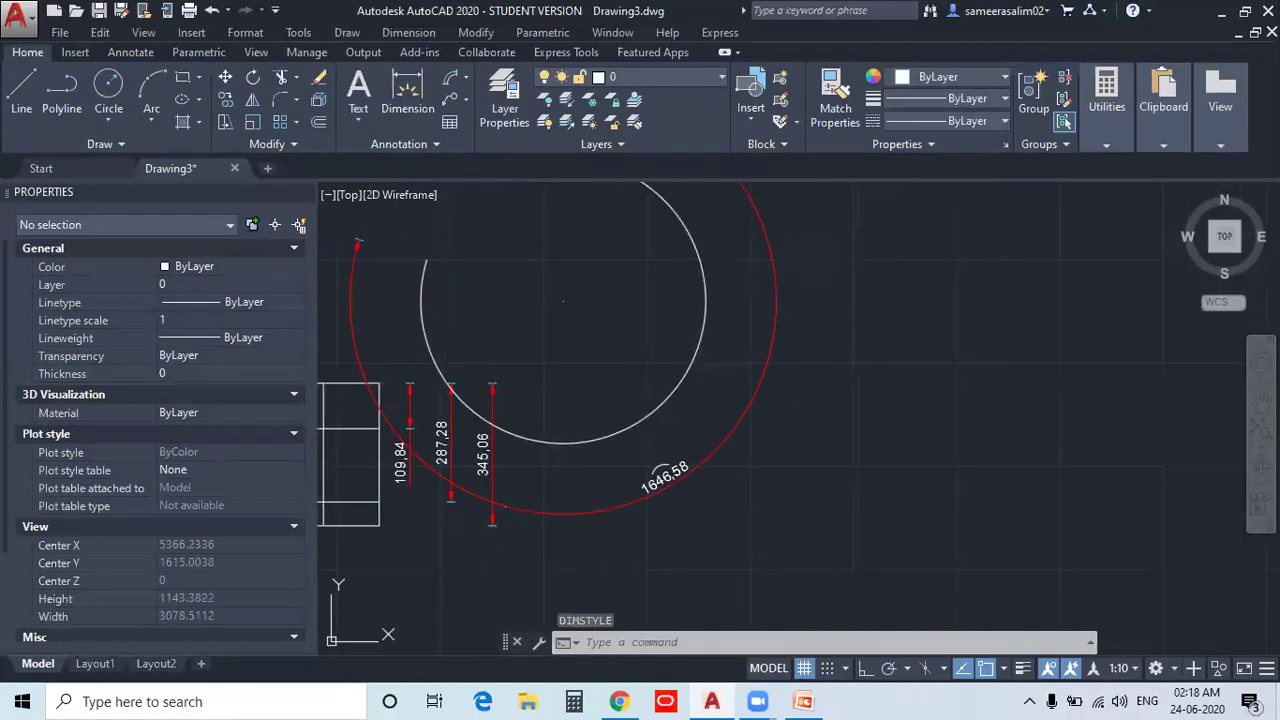
{"action": "key", "text": "Return"}
- Set dim1's arc length symbol to None and make dim1 current
{"action": "left_click", "coordinate": [831, 309]}
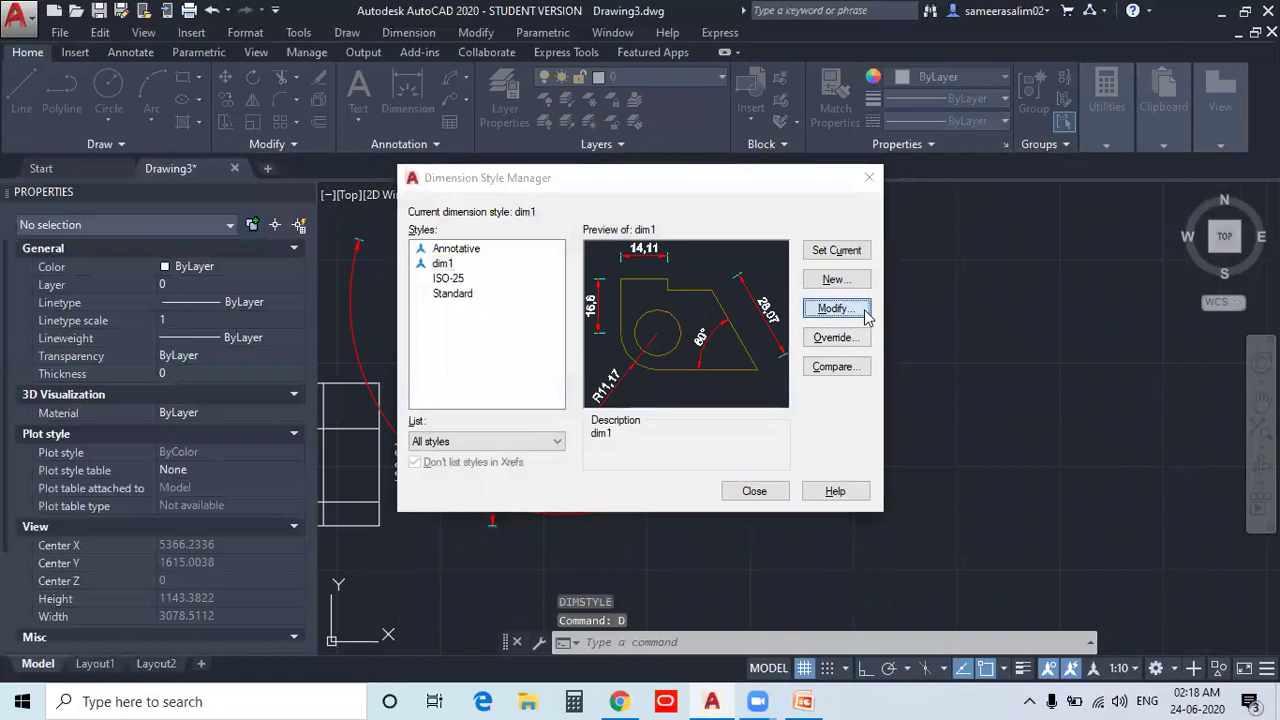
{"action": "left_click", "coordinate": [706, 452]}
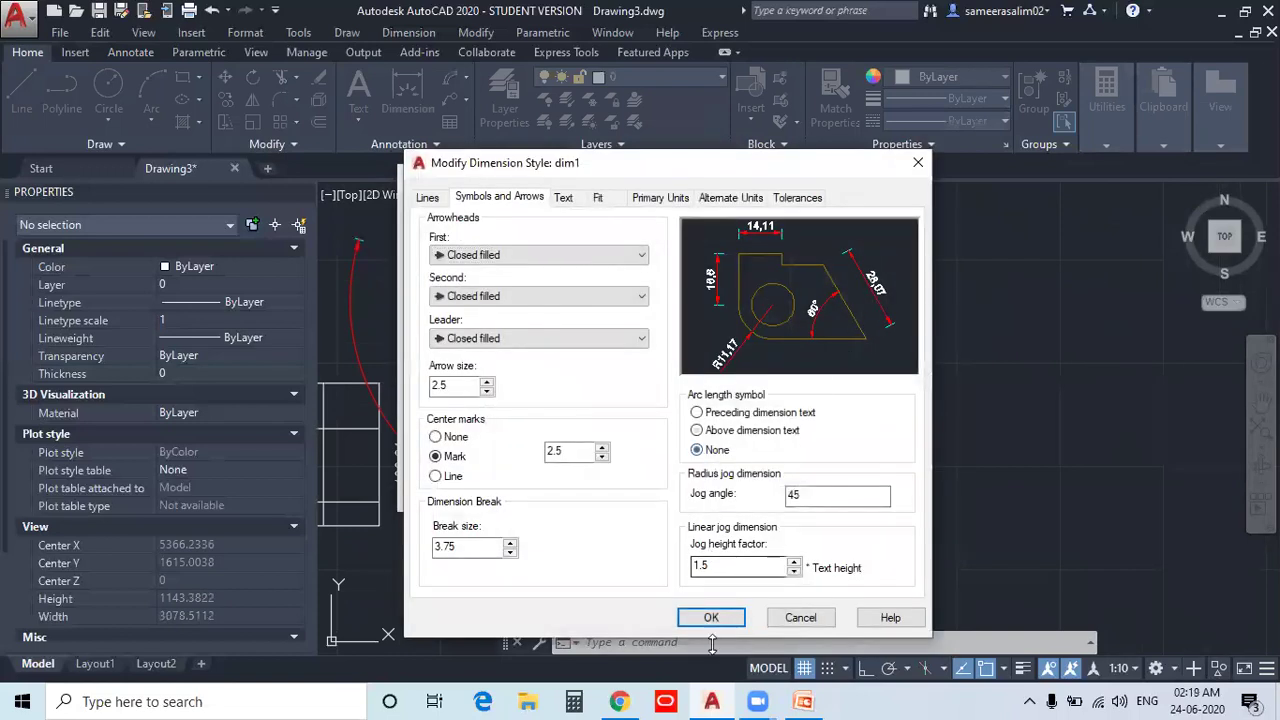
{"action": "left_click", "coordinate": [712, 616]}
{"action": "left_click", "coordinate": [840, 252]}
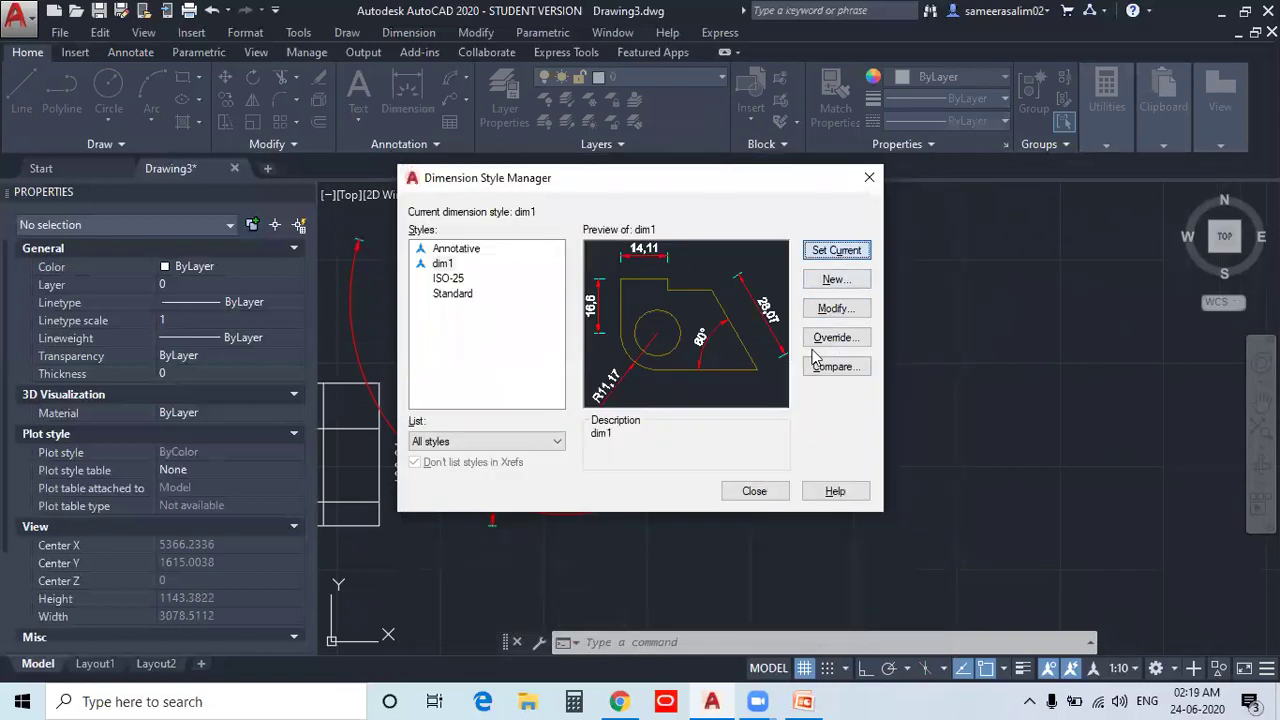
{"action": "left_click", "coordinate": [754, 491]}
{"action": "scroll", "coordinate": [737, 491], "scroll_direction": "up", "scroll_amount": 6}
{"action": "scroll", "coordinate": [663, 491], "scroll_direction": "down", "scroll_amount": 1}
{"action": "scroll", "coordinate": [661, 494], "scroll_direction": "down", "scroll_amount": 4}
{"action": "scroll", "coordinate": [661, 494], "scroll_direction": "up", "scroll_amount": 3}
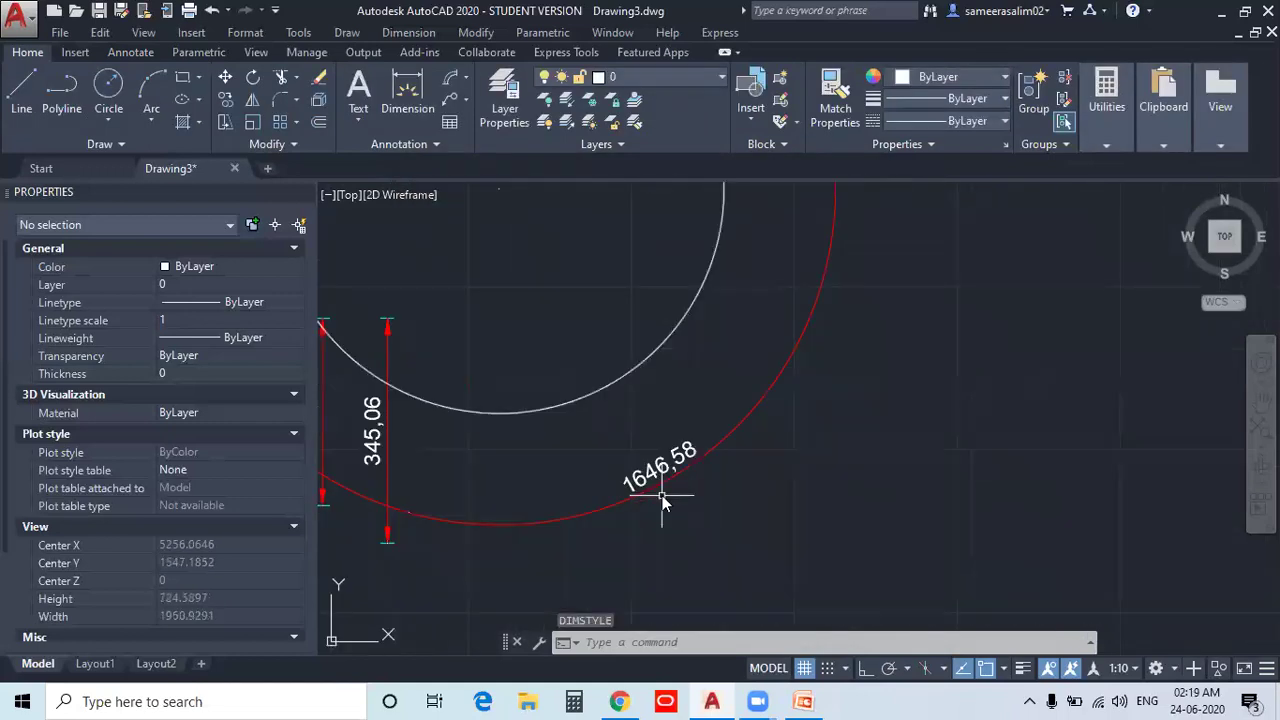